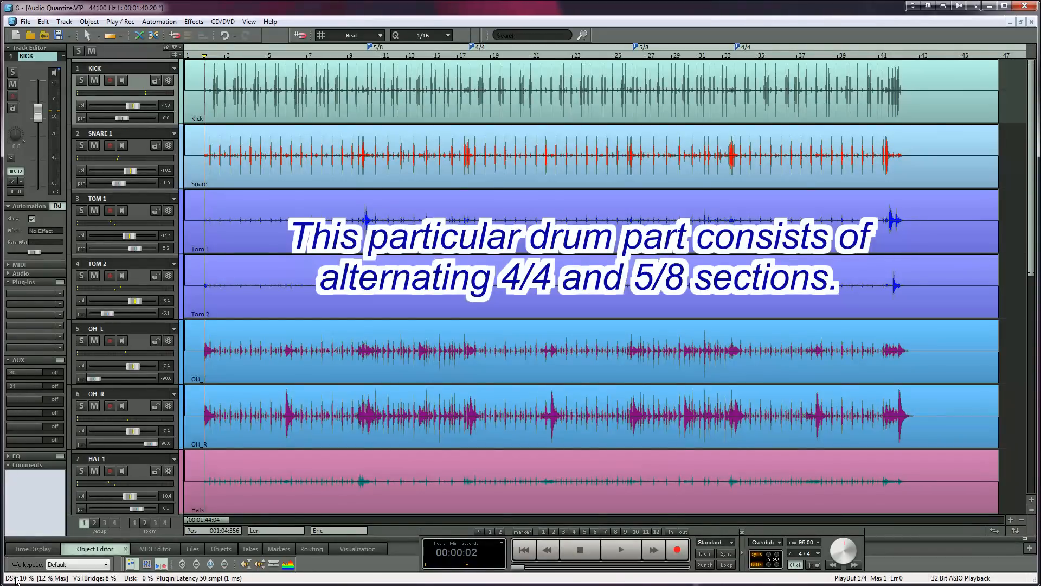
# Play back the multitrack drum part and open the Audio Quantization Wizard
pyautogui.press('space')
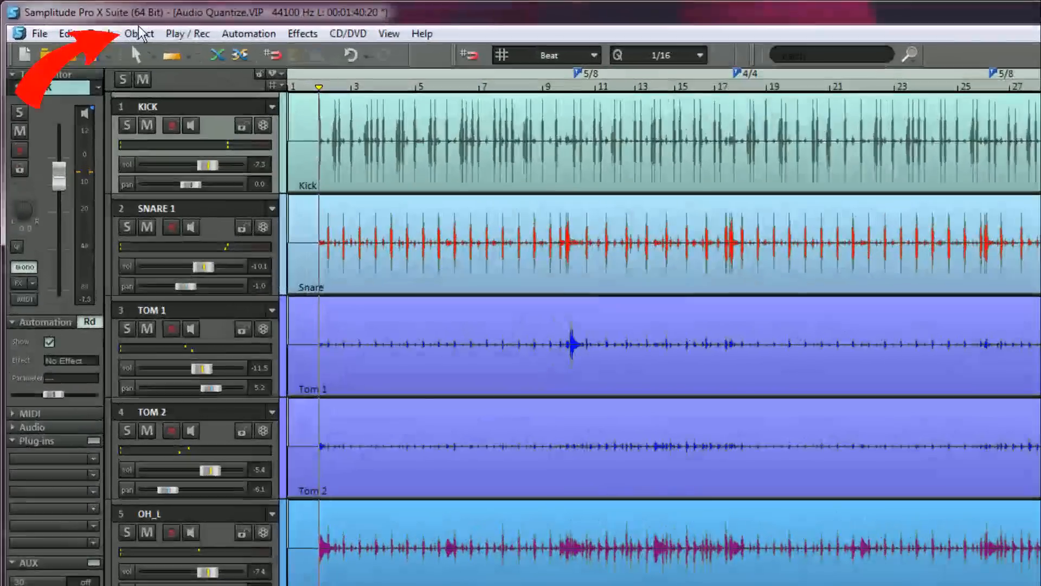
pyautogui.click(89, 21)
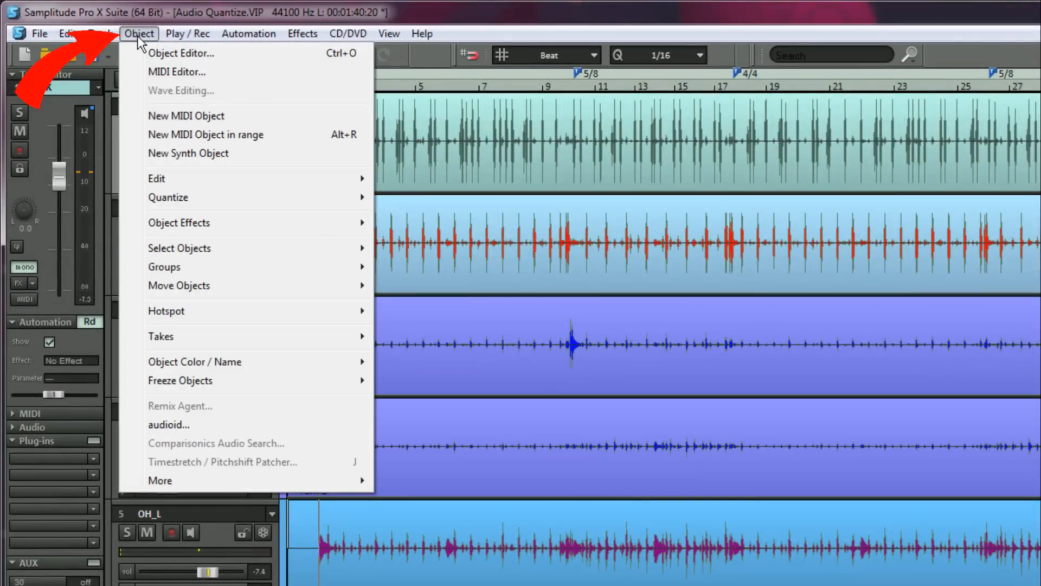
pyautogui.moveTo(163, 205)
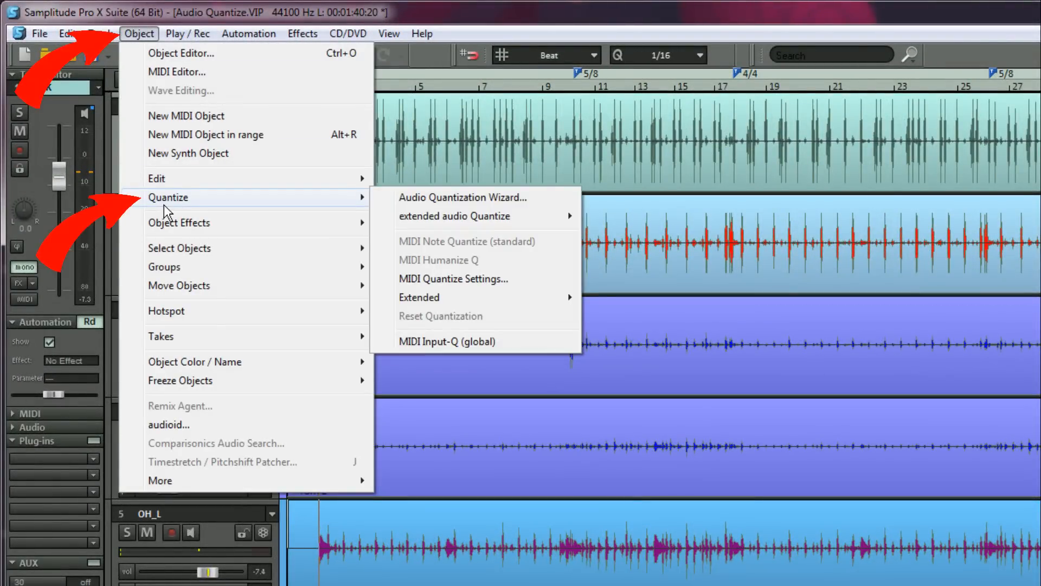
pyautogui.click(397, 197)
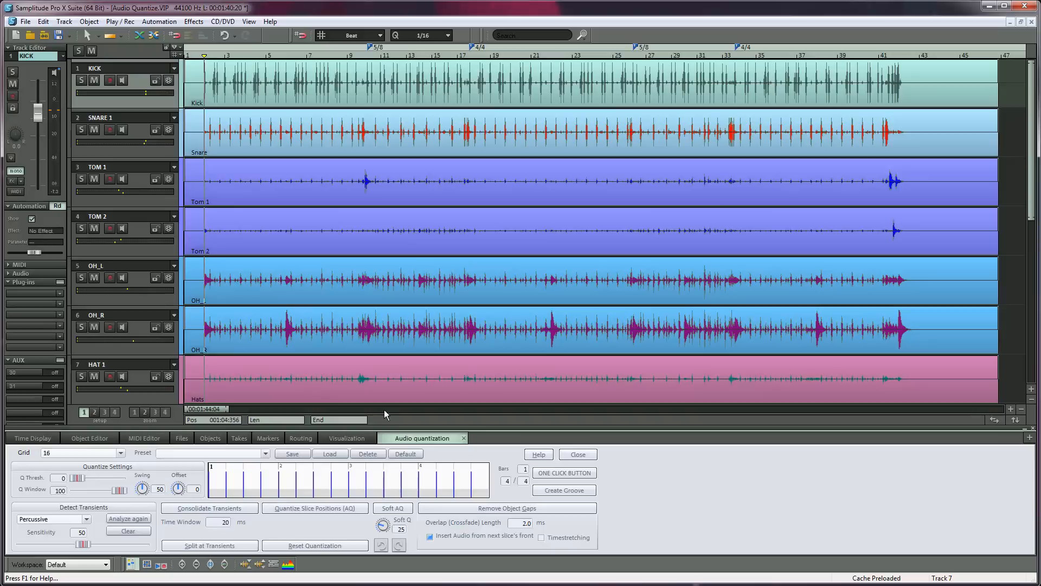
# Undock the Audio quantization window and dock it along the left edge of the workspace
pyautogui.moveTo(406, 442); pyautogui.dragTo(351, 81)
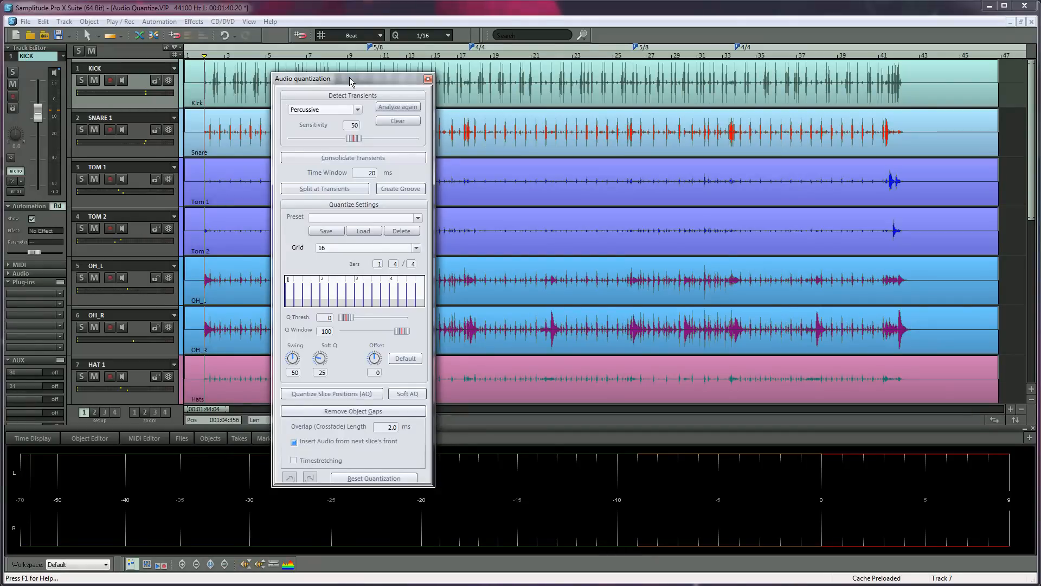
pyautogui.moveTo(351, 82); pyautogui.dragTo(454, 236)
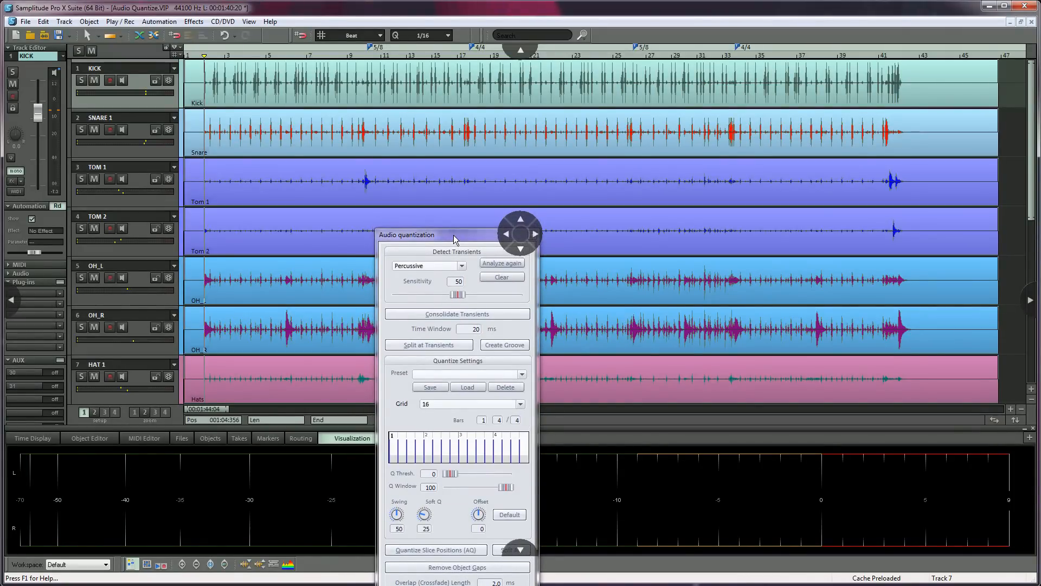
pyautogui.moveTo(455, 239); pyautogui.dragTo(504, 237)
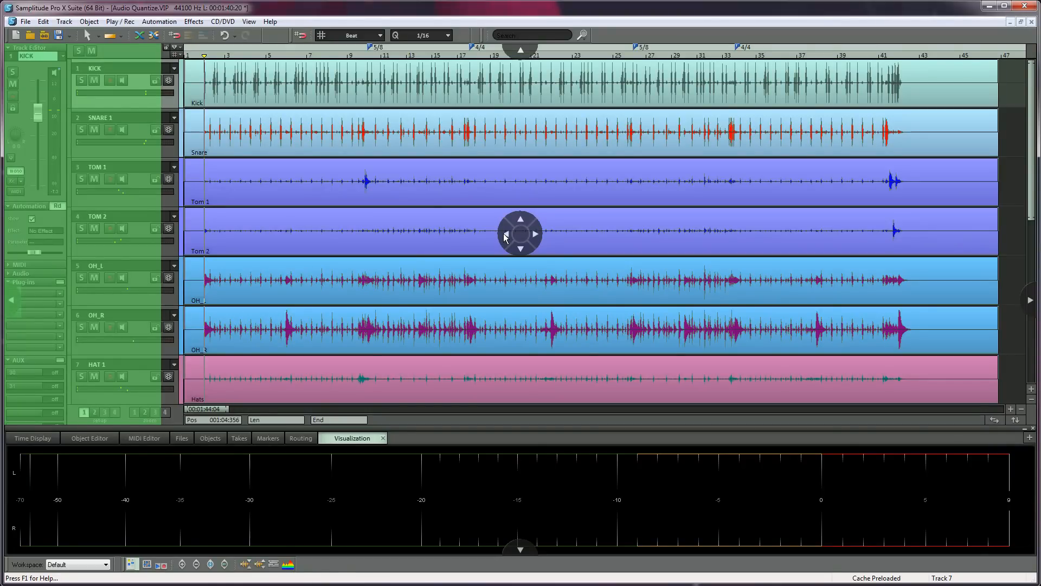
pyautogui.moveTo(504, 237); pyautogui.dragTo(504, 237)
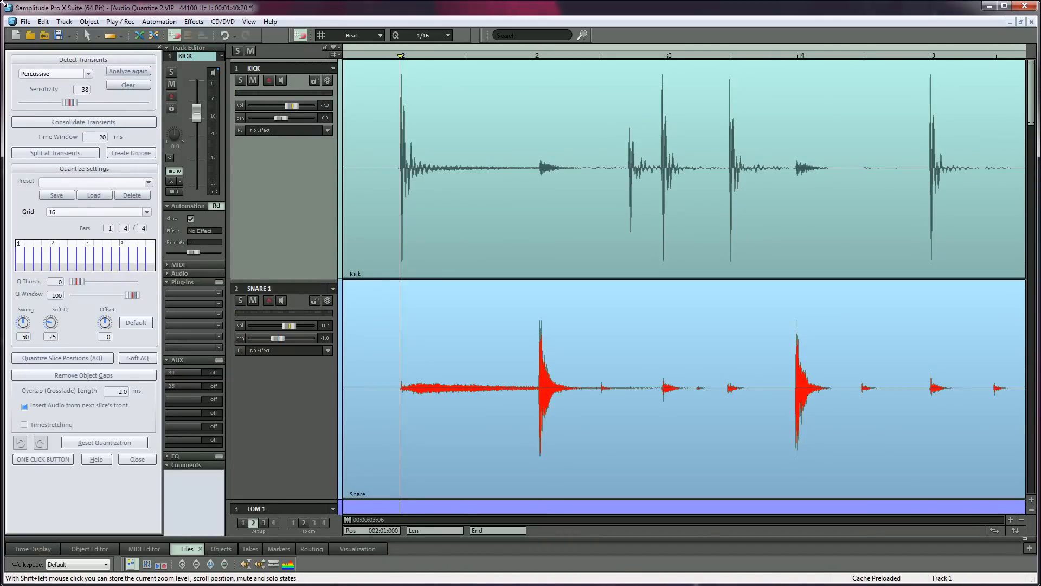
# Set the waveform colors in the view options to Comparisonics colors and apply the change
pyautogui.press('y')
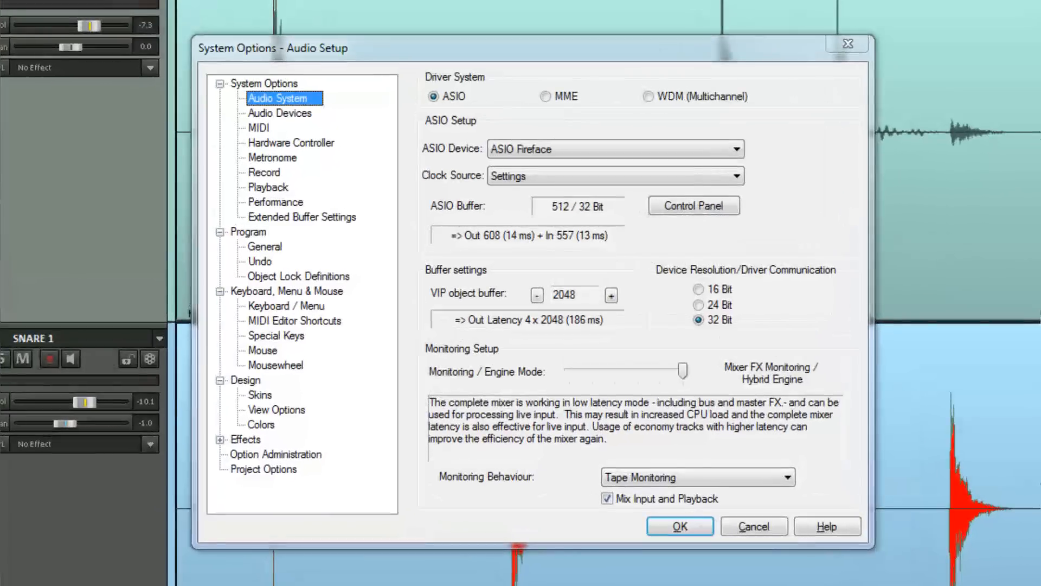
pyautogui.click(282, 410)
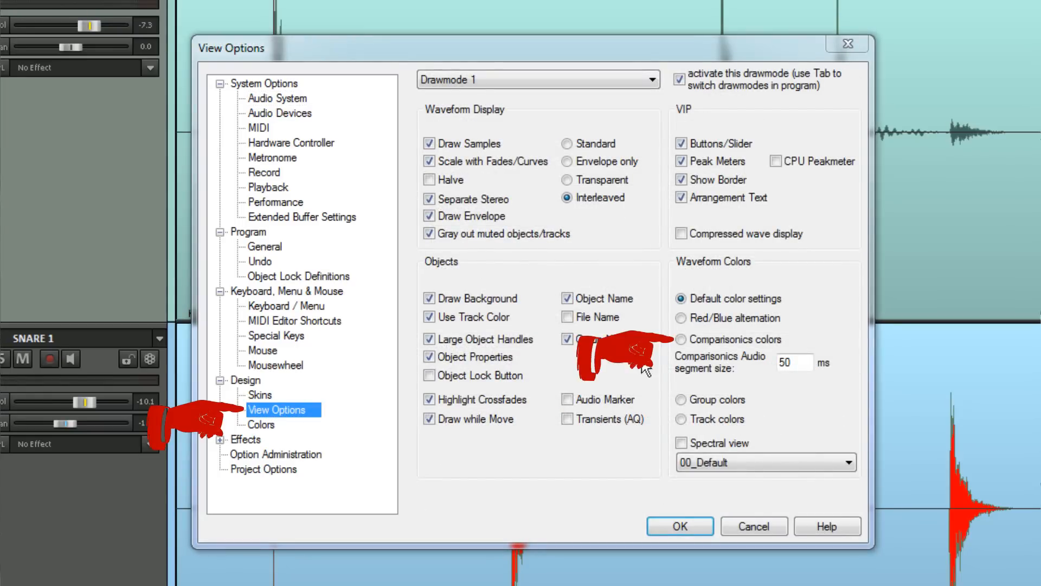
pyautogui.click(681, 340)
pyautogui.click(680, 527)
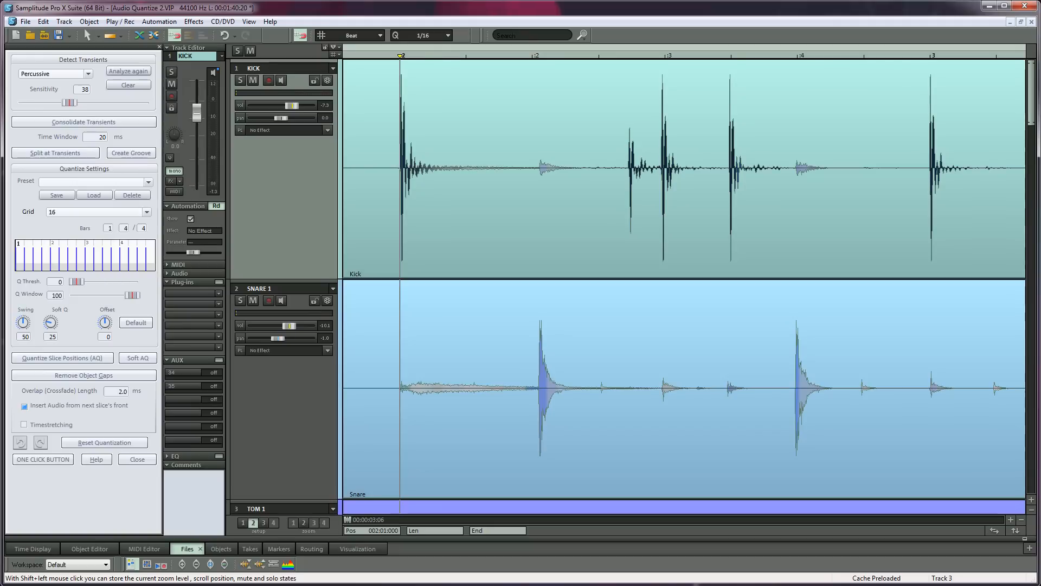
# Recall view setup 3 and play the project to examine the Celeste, AcSphere and Vox waveforms
pyautogui.click(264, 523)
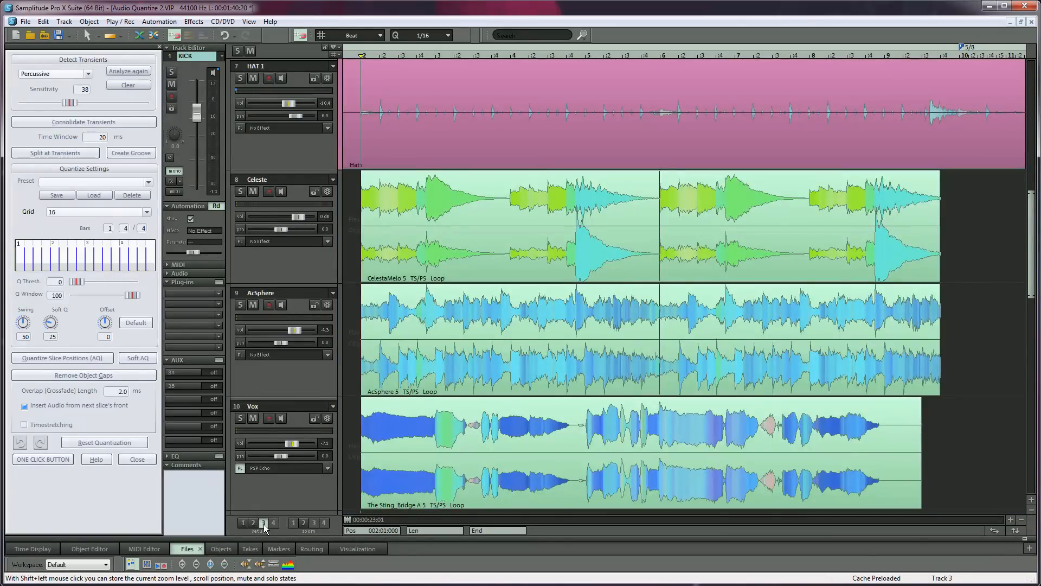
pyautogui.press('space')
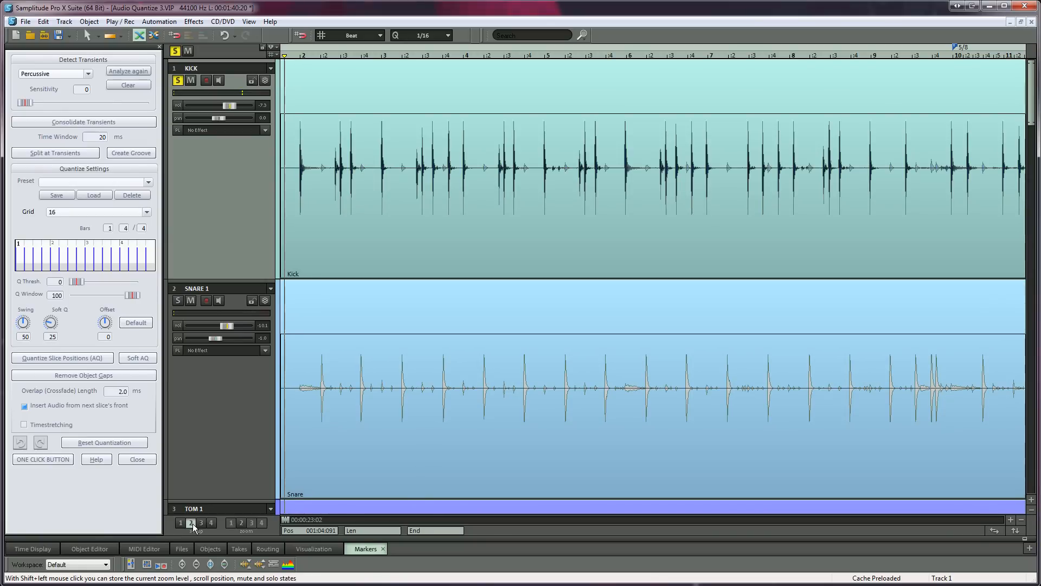
# Magnify the track waveforms vertically to examine their peaks, and reduce them again
pyautogui.press('Escape')
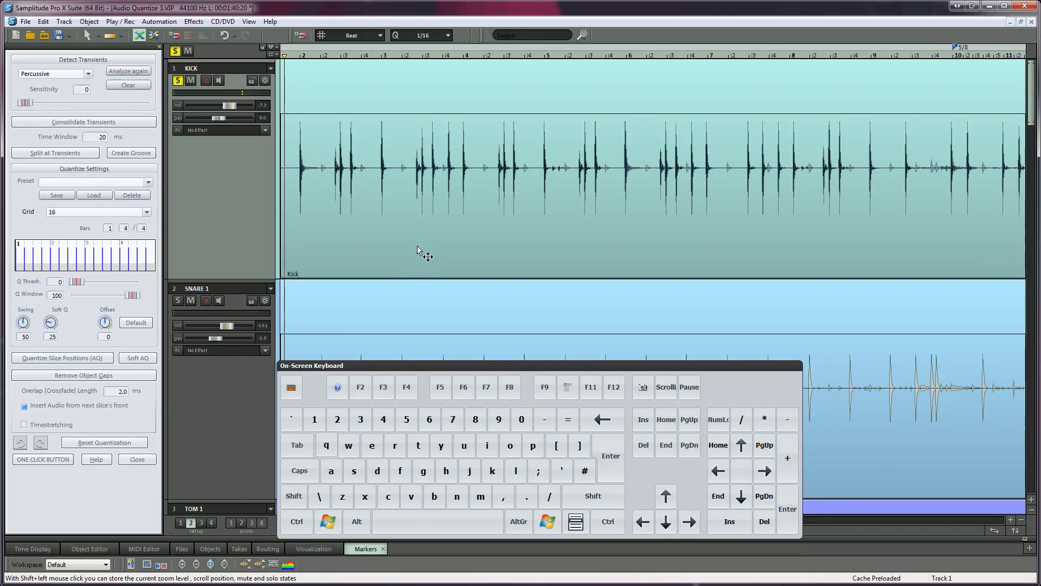
pyautogui.press('shift')
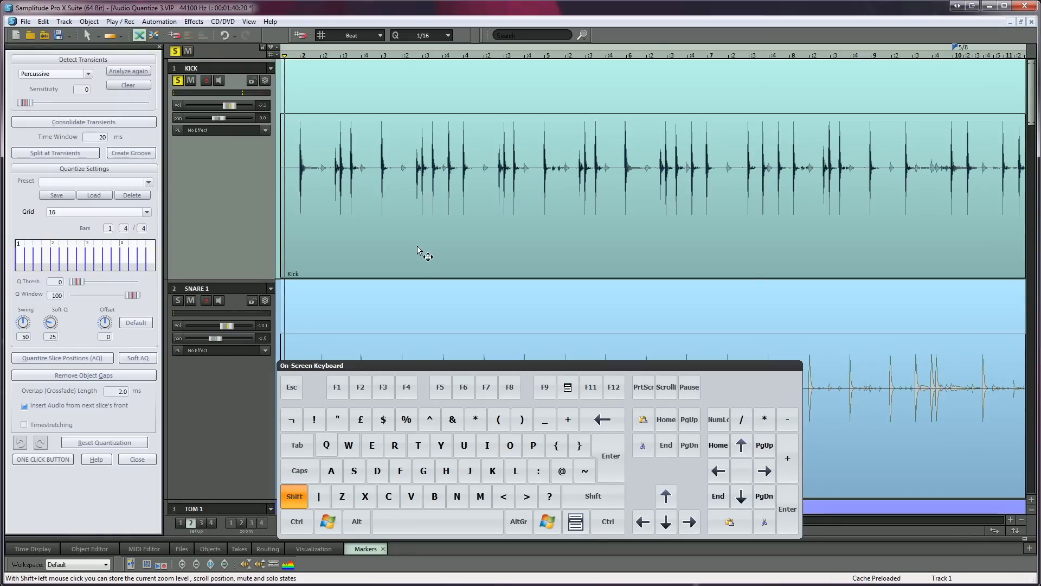
pyautogui.scroll(1, 417, 250)
pyautogui.scroll(2, 418, 249)
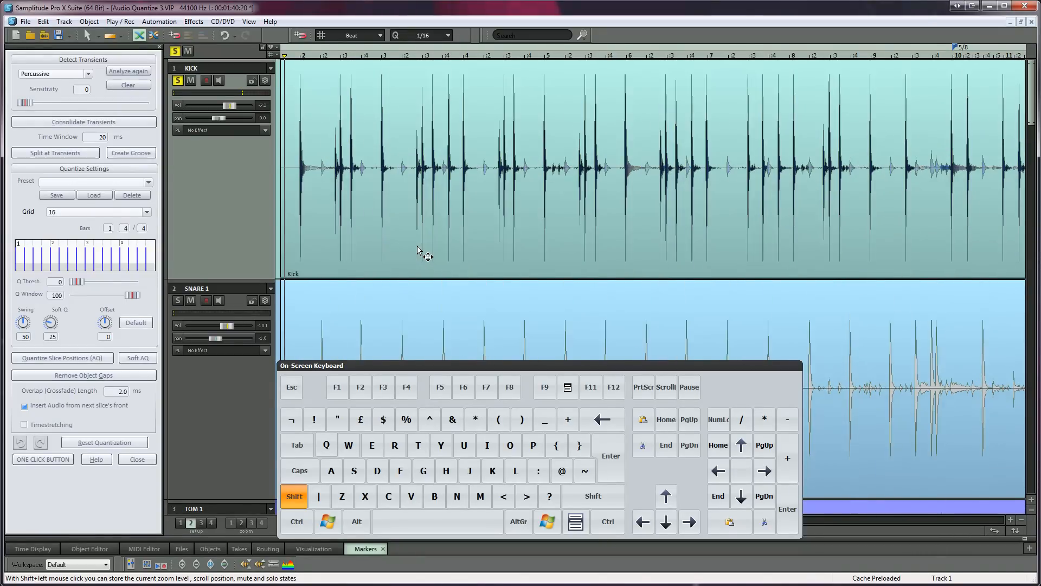
pyautogui.scroll(-2, 418, 248)
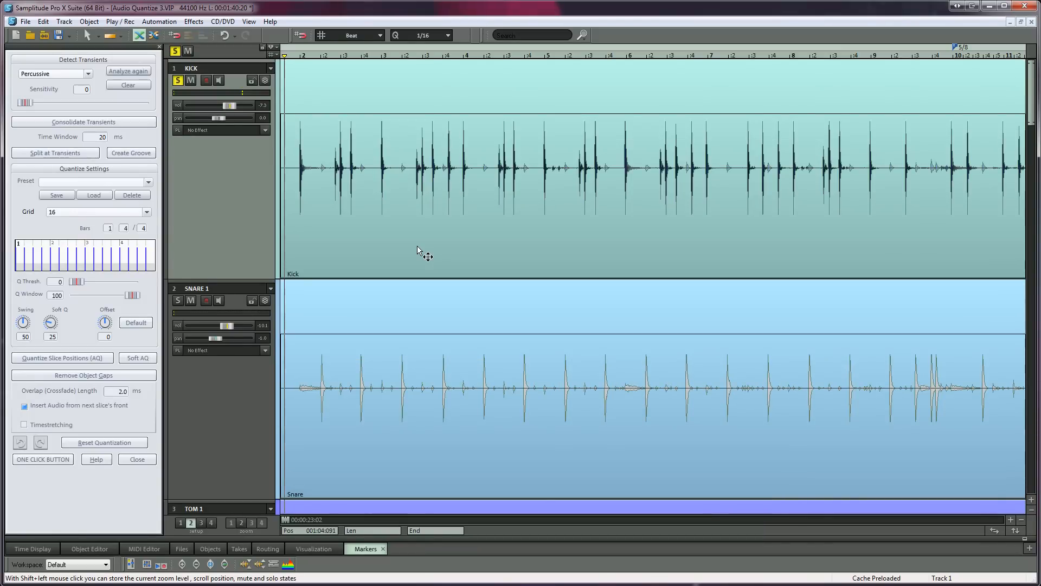
# Select the Kick object and raise its transient detection sensitivity to 42
pyautogui.click(418, 245)
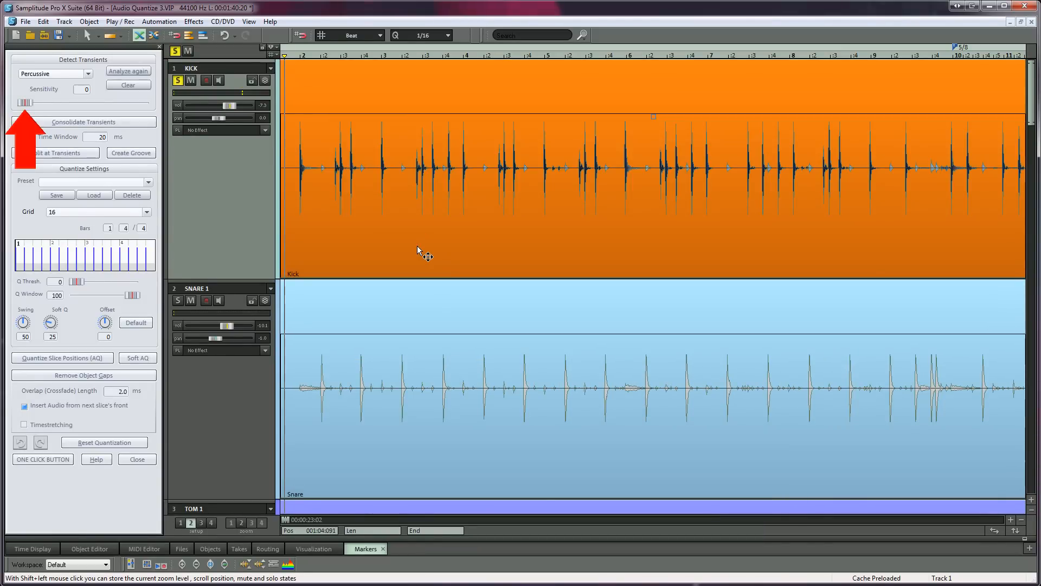
pyautogui.click(30, 104)
pyautogui.moveTo(30, 104); pyautogui.dragTo(75, 104)
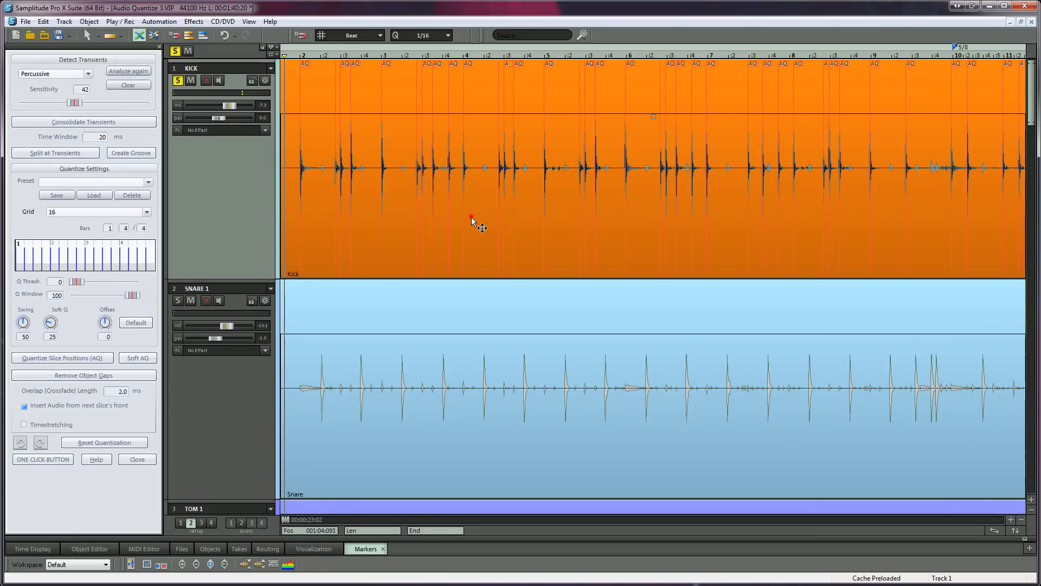
# Change the Selected Object background color to black in the color options and apply it
pyautogui.press('y')
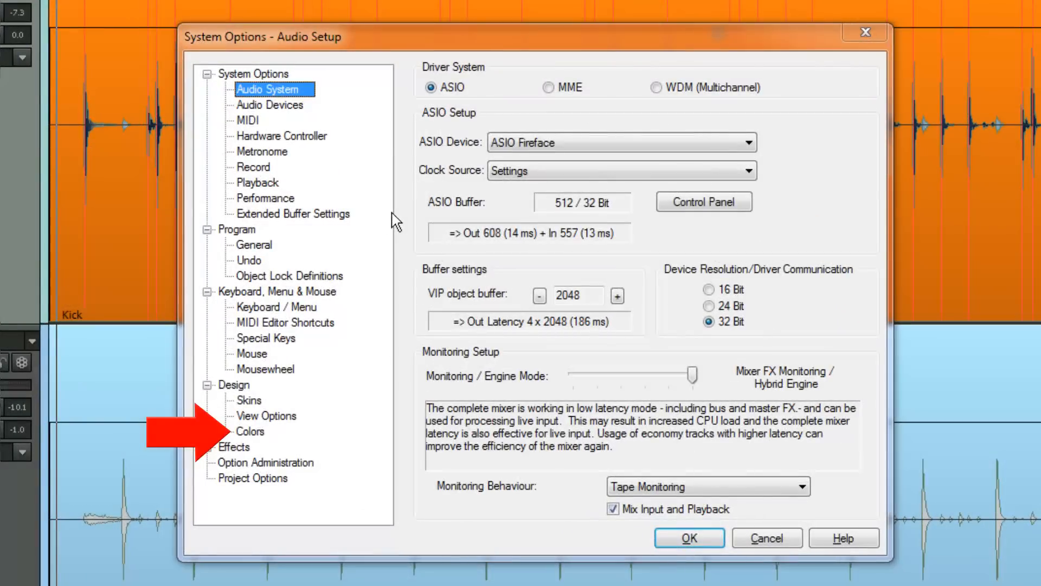
pyautogui.click(252, 431)
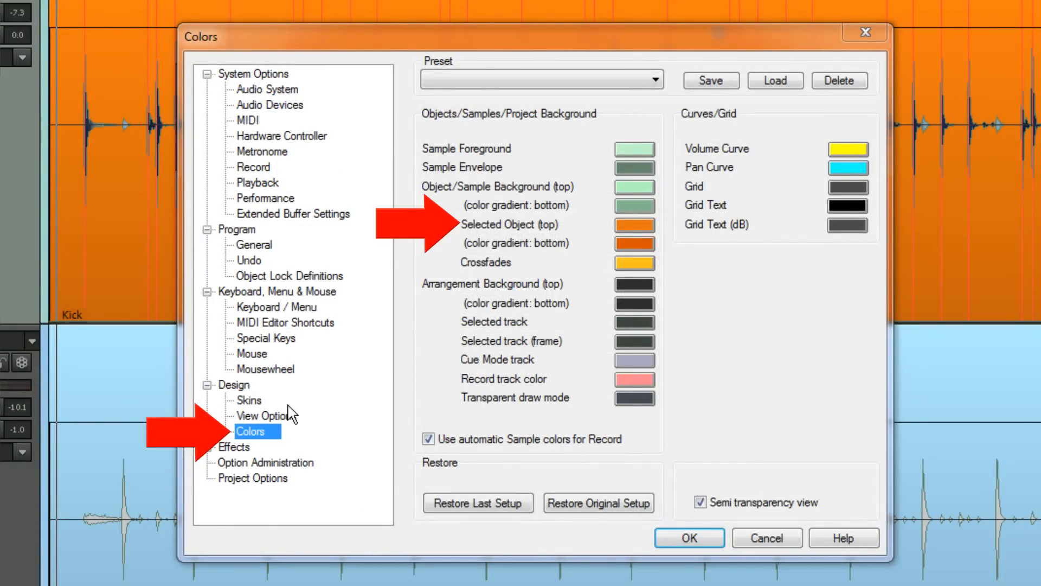
pyautogui.click(643, 227)
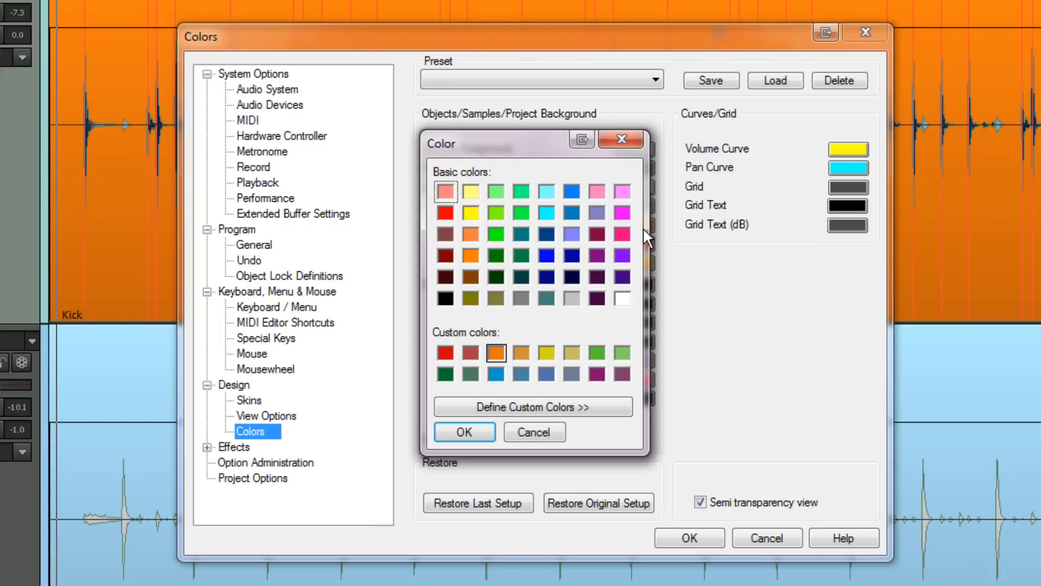
pyautogui.click(445, 297)
pyautogui.click(453, 428)
pyautogui.click(689, 537)
pyautogui.click(669, 540)
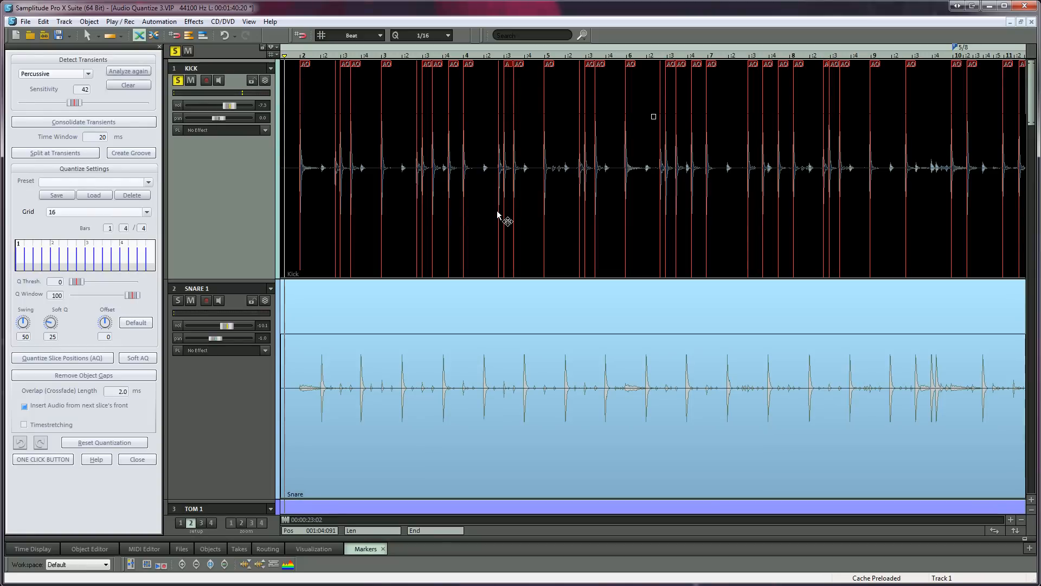
# Clear the Kick object's transient markers and detect them again with the sensitivity at 38
pyautogui.click(120, 85)
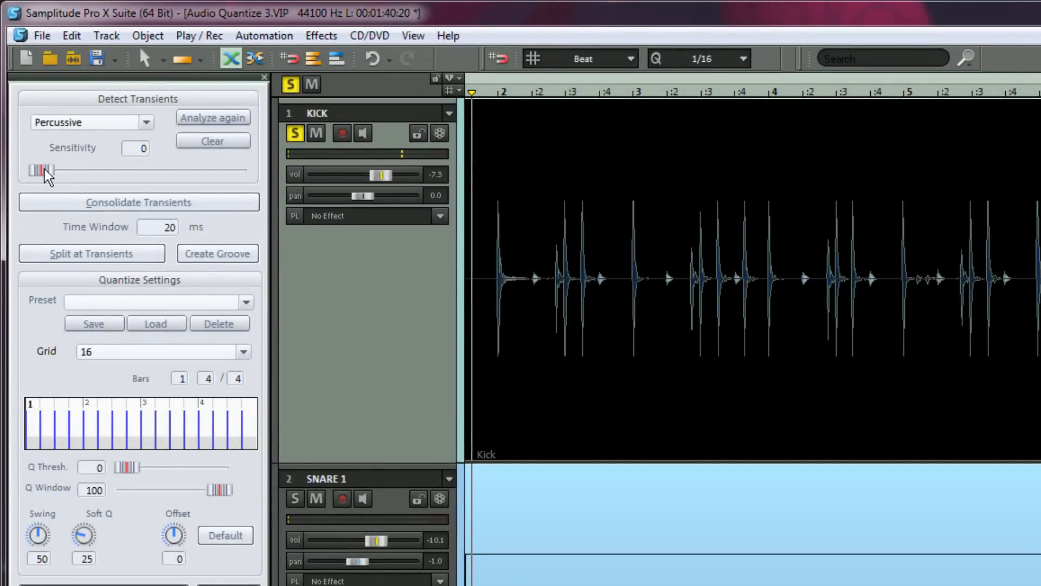
pyautogui.moveTo(45, 169)
pyautogui.mouseDown()
pyautogui.moveTo(111, 188)
pyautogui.moveTo(120, 174)
pyautogui.moveTo(39, 170)
pyautogui.mouseUp()
pyautogui.click(202, 142)
pyautogui.click(210, 118)
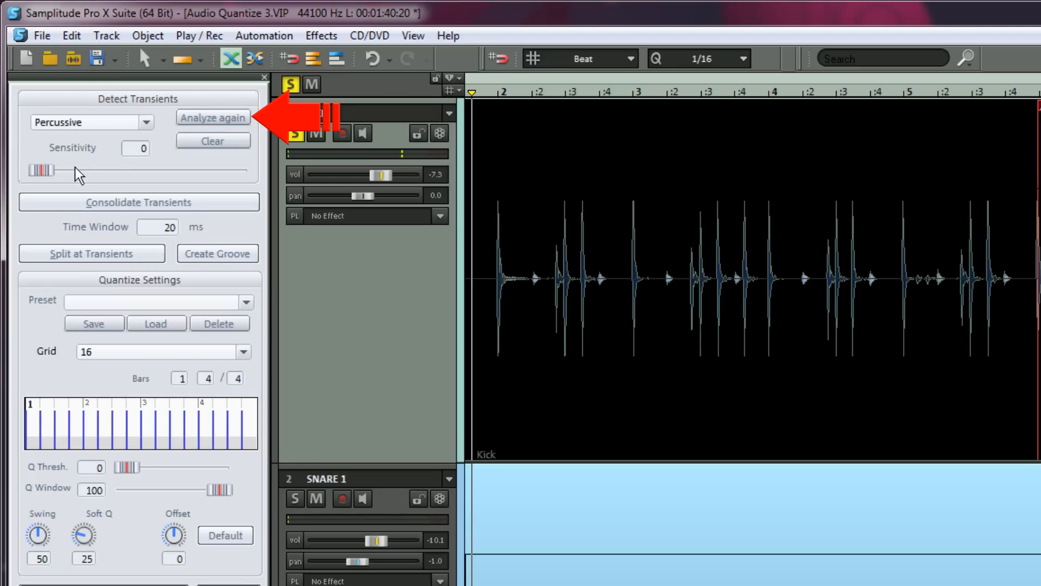
pyautogui.moveTo(41, 170); pyautogui.dragTo(125, 172)
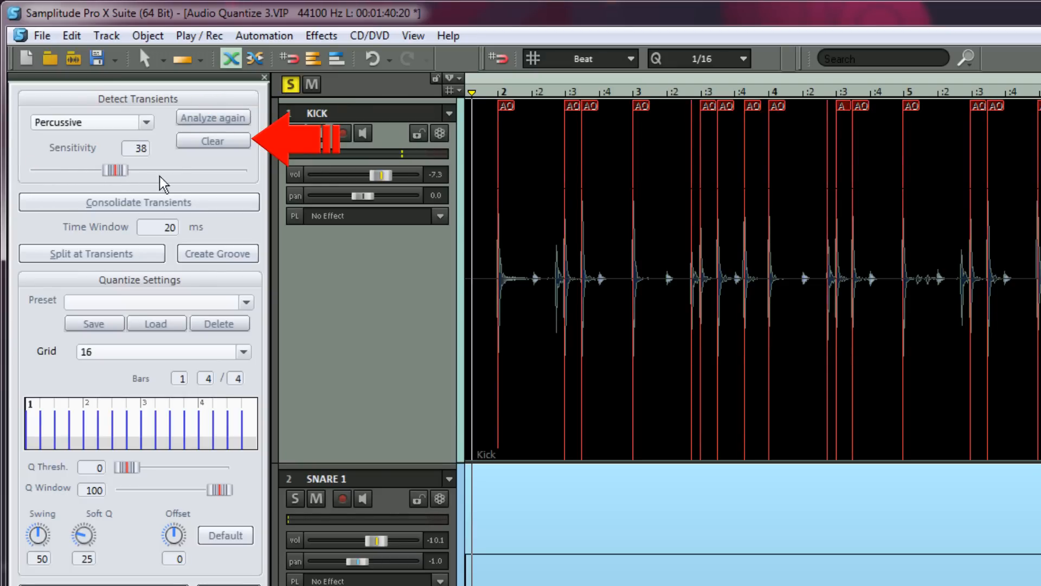
pyautogui.click(205, 143)
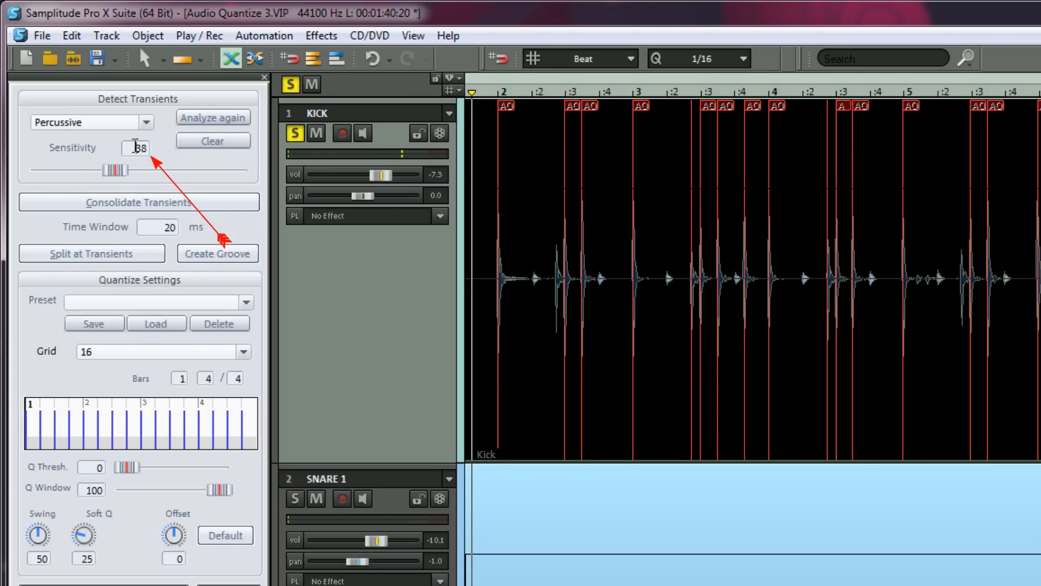
# Fine-tune the kick's transient detection sensitivity, trying 42 and 52 and settling on about 55
pyautogui.scroll(3, 136, 147)
pyautogui.scroll(1, 135, 147)
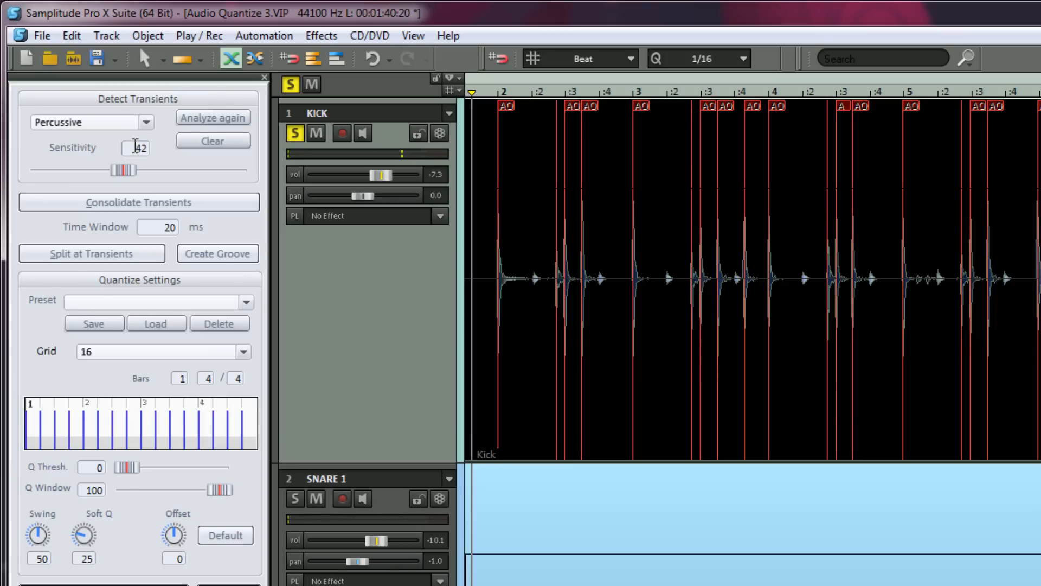
pyautogui.scroll(10, 135, 147)
pyautogui.scroll(-10, 136, 147)
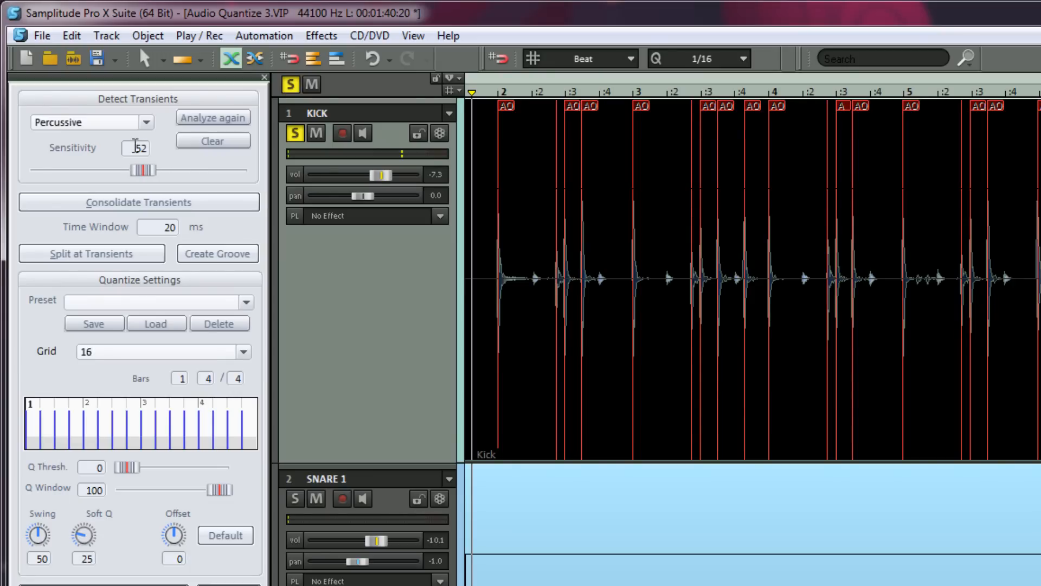
pyautogui.scroll(-1, 146, 178)
pyautogui.scroll(10, 146, 179)
pyautogui.scroll(10, 146, 179)
pyautogui.scroll(-10, 146, 179)
pyautogui.scroll(-5, 144, 172)
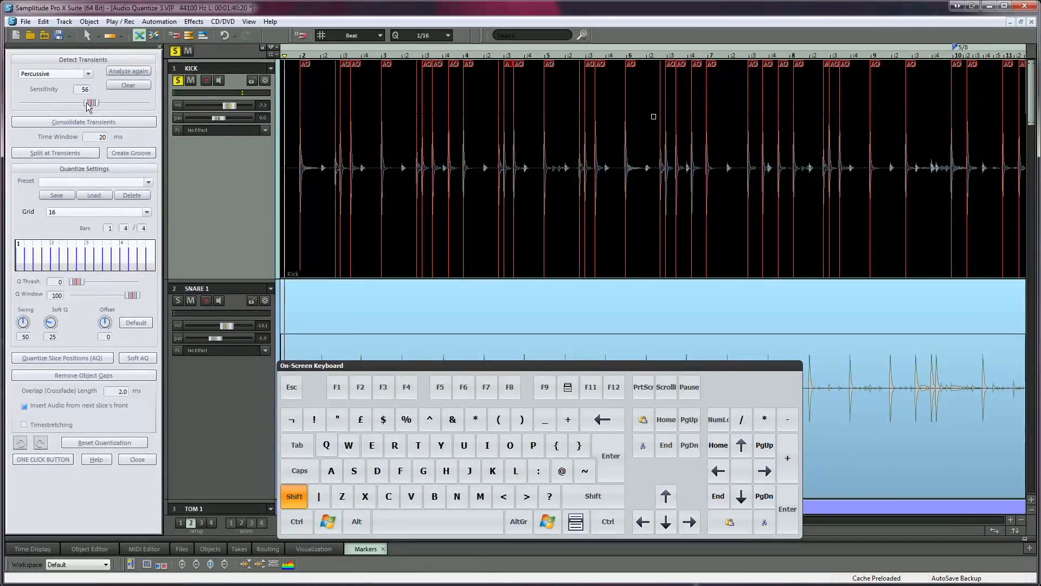
# Inspect the transient markers along the Kick object up close to check that they match the kick hits
pyautogui.click(492, 136)
pyautogui.scroll(4, 492, 136)
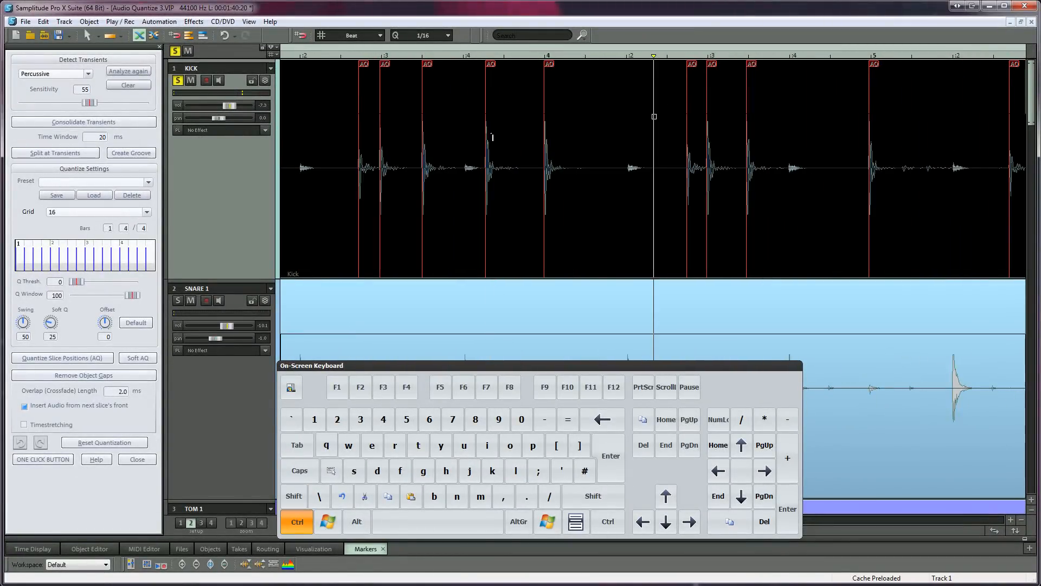
pyautogui.scroll(-4, 491, 136)
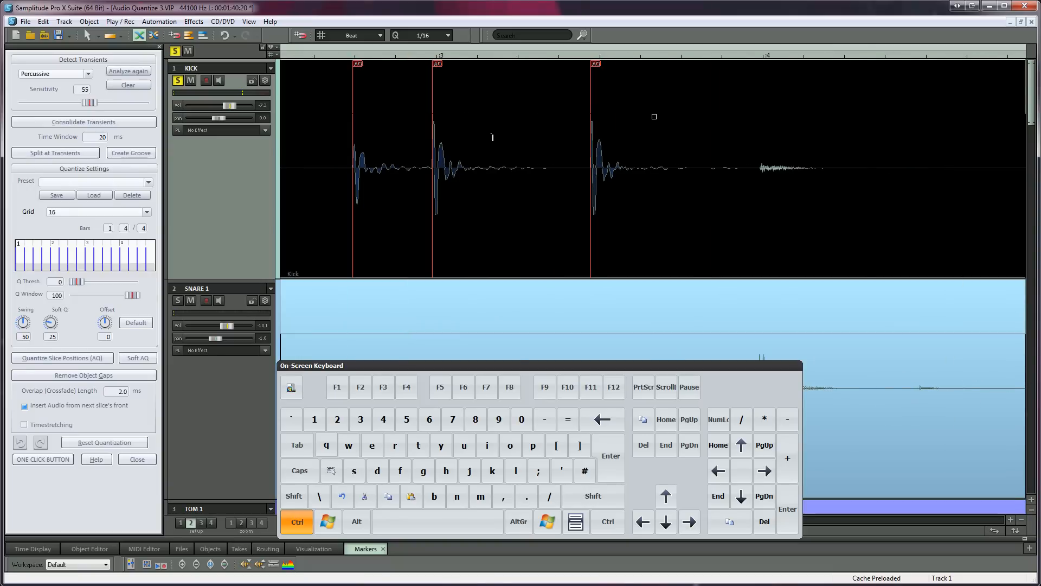
pyautogui.scroll(-4, 492, 137)
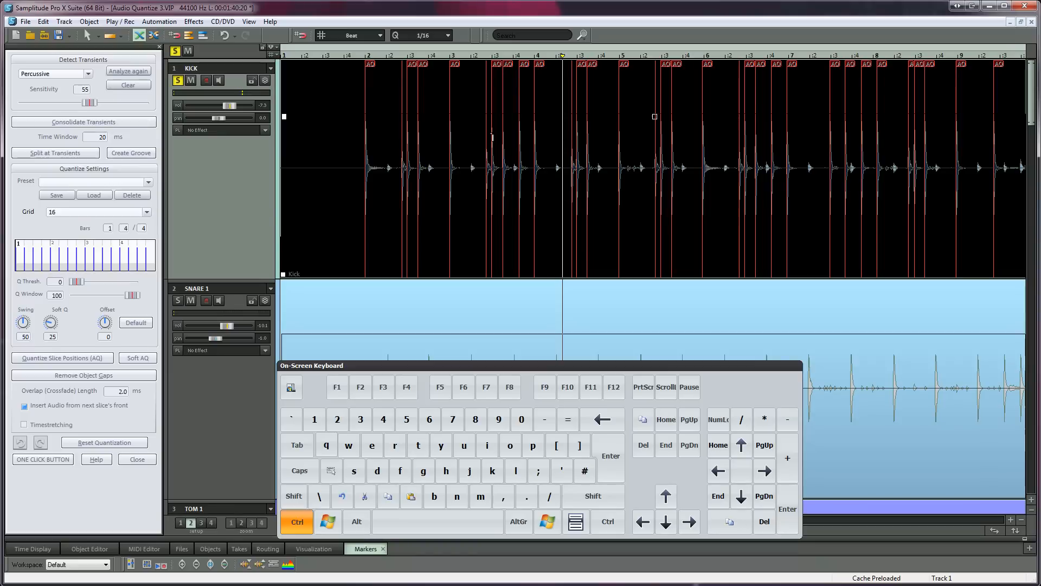
pyautogui.scroll(-10, 492, 136)
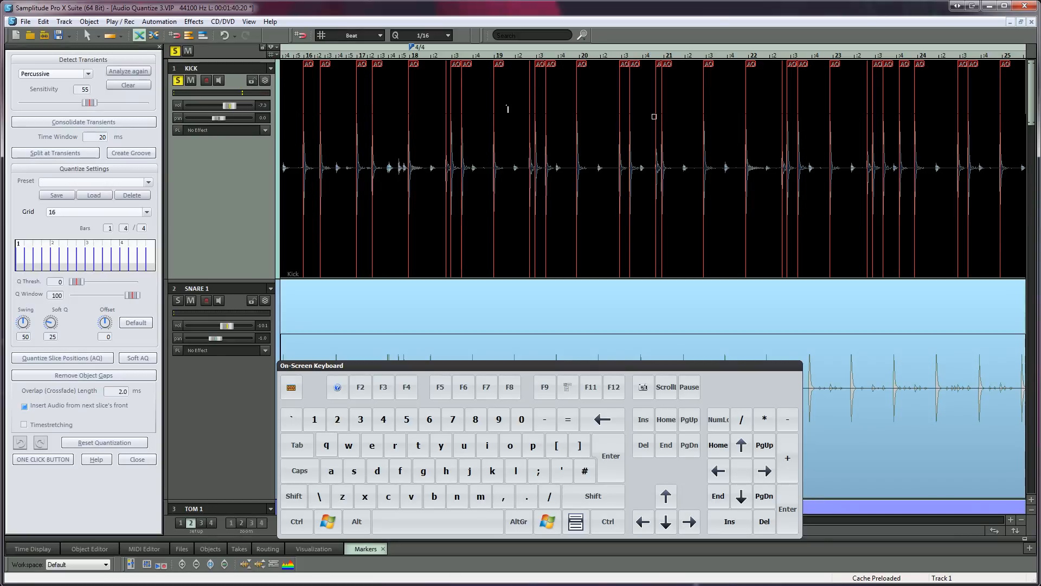
pyautogui.scroll(5, 508, 109)
pyautogui.scroll(-5, 508, 109)
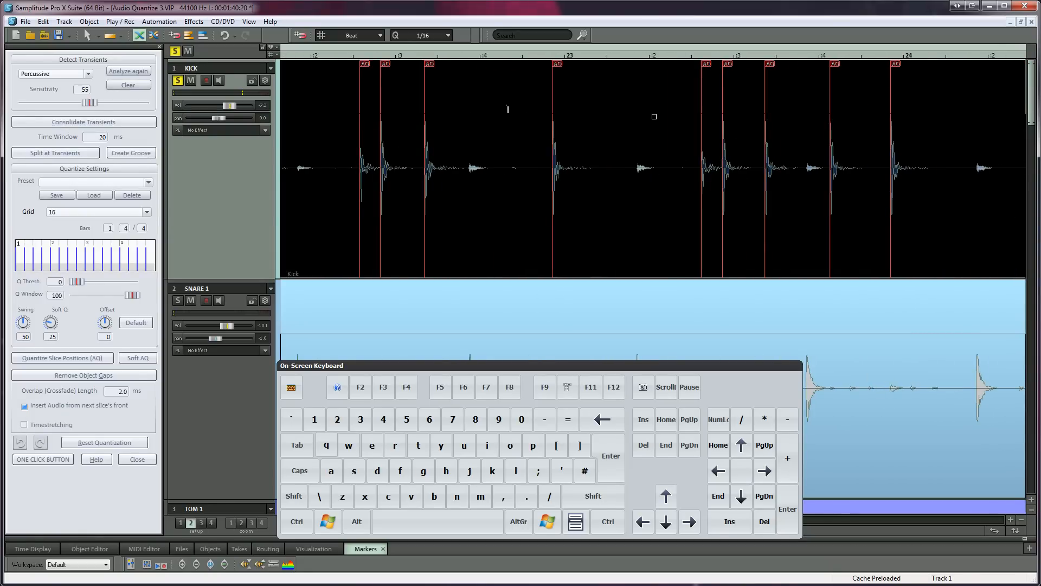
# Play back the soloed kick from about bar 23 through bar 37 to check its transient markers against the hits
pyautogui.scroll(-3, 508, 109)
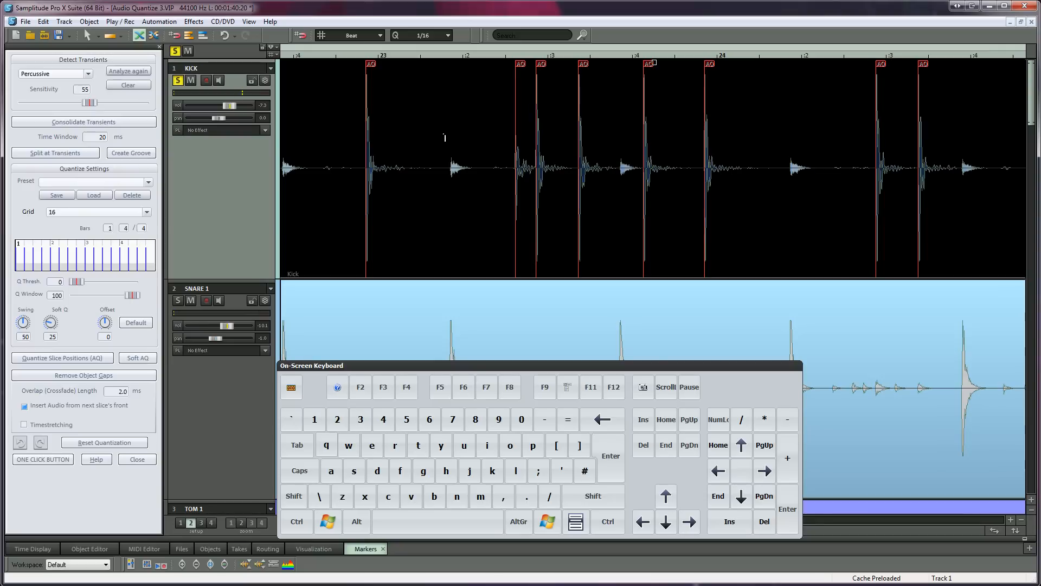
pyautogui.click(343, 101)
pyautogui.click(342, 101)
pyautogui.press('space')
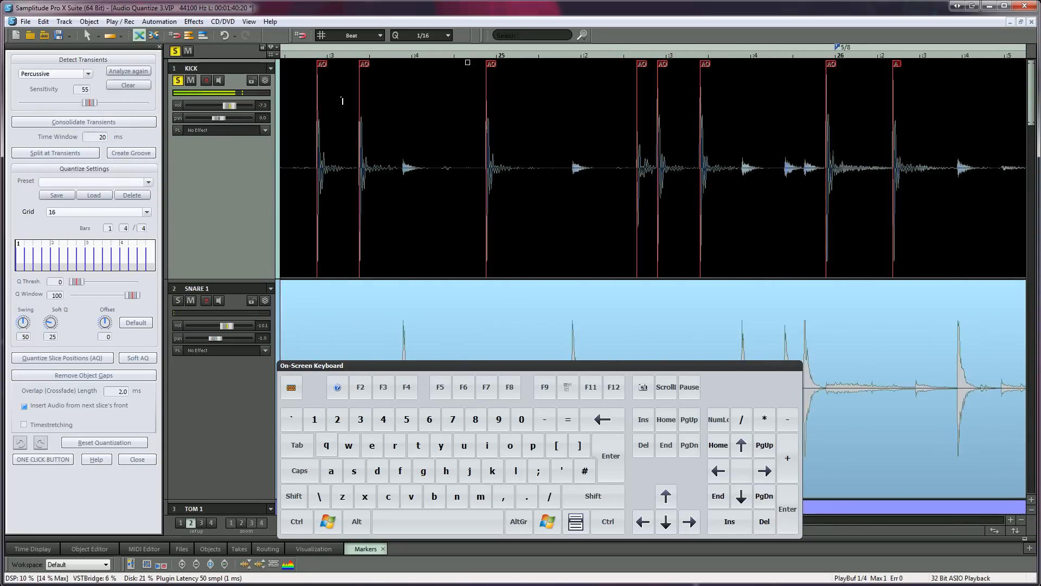
pyautogui.scroll(-5, 342, 101)
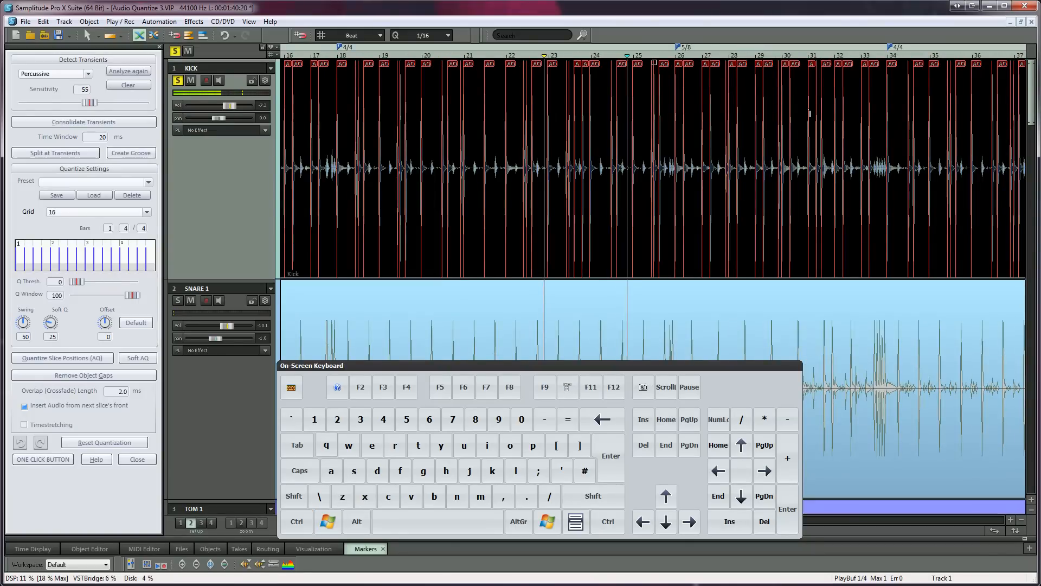
pyautogui.scroll(3, 856, 102)
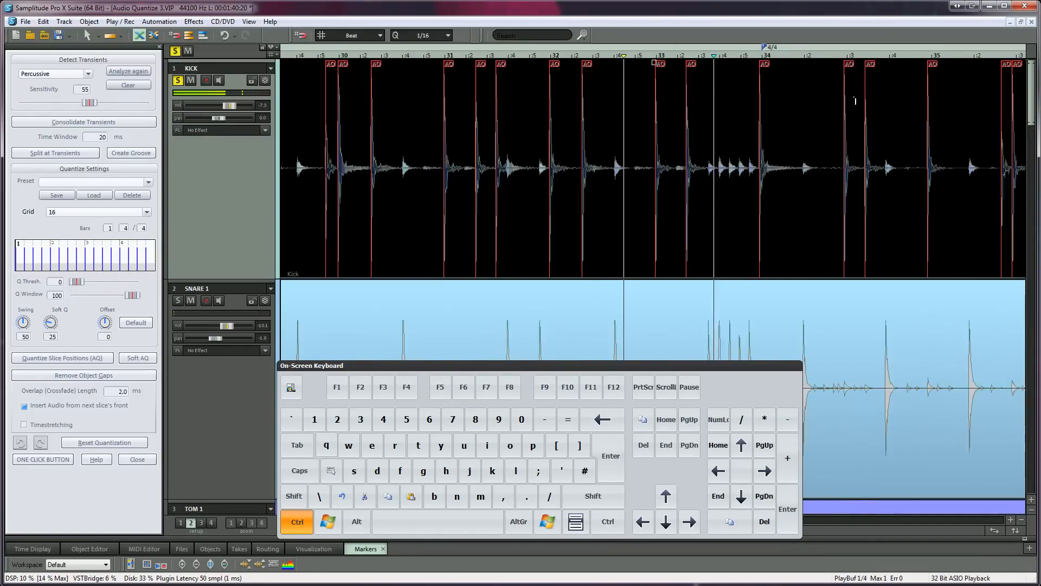
pyautogui.scroll(2, 855, 101)
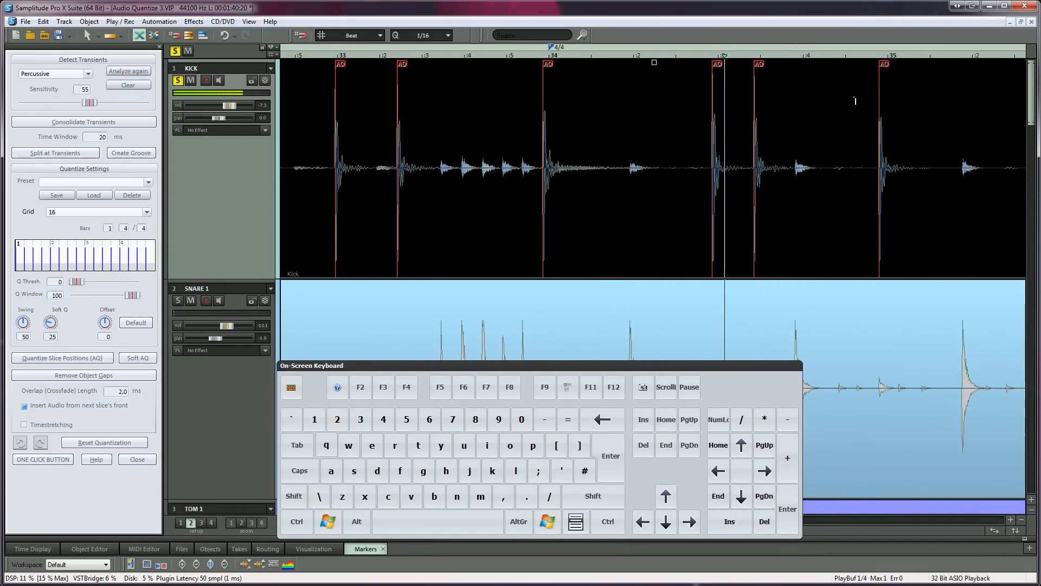
pyautogui.hscroll(9, 856, 102)
pyautogui.hscroll(2, 856, 102)
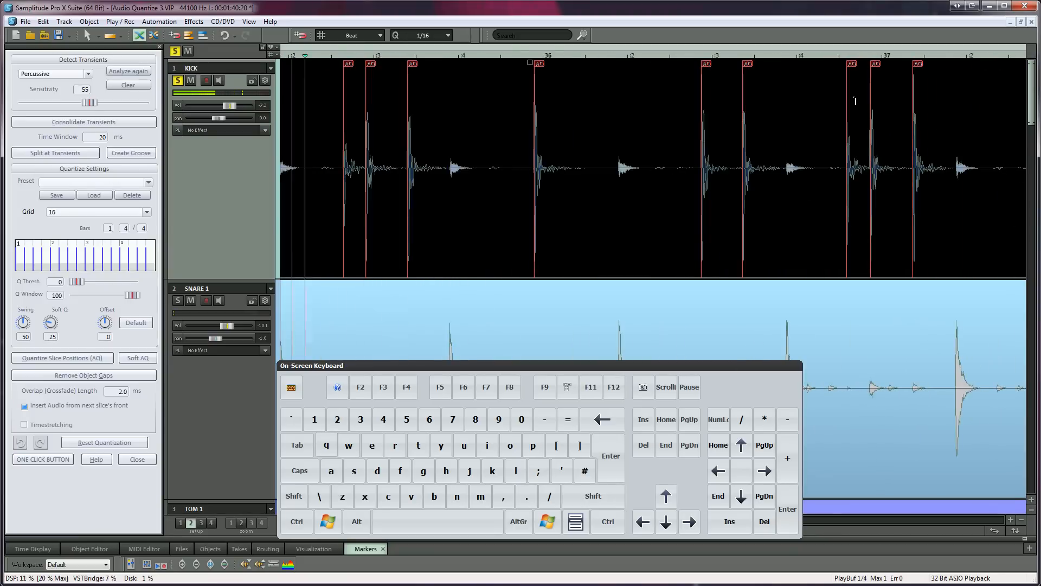
pyautogui.click(831, 114)
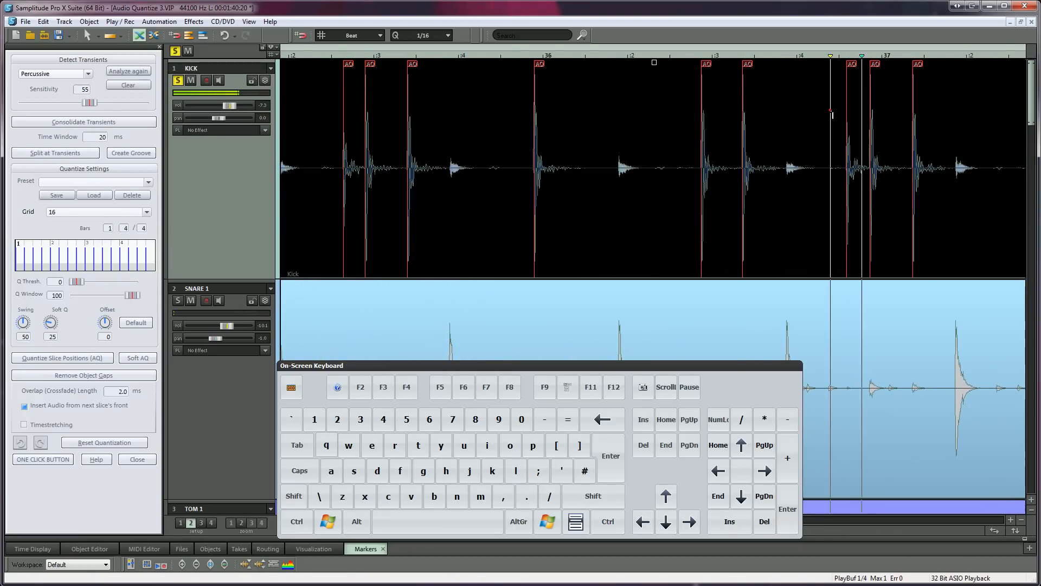
pyautogui.scroll(-5, 832, 114)
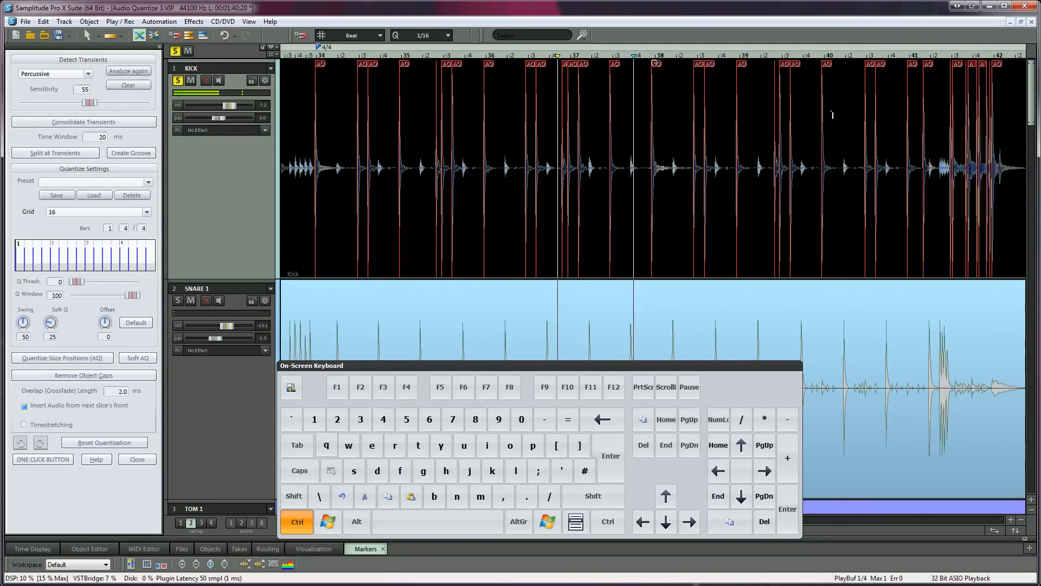
pyautogui.press('space')
# Play the kick's closing fill around bars 41 and 42 to check its transient markers up close
pyautogui.click(947, 115)
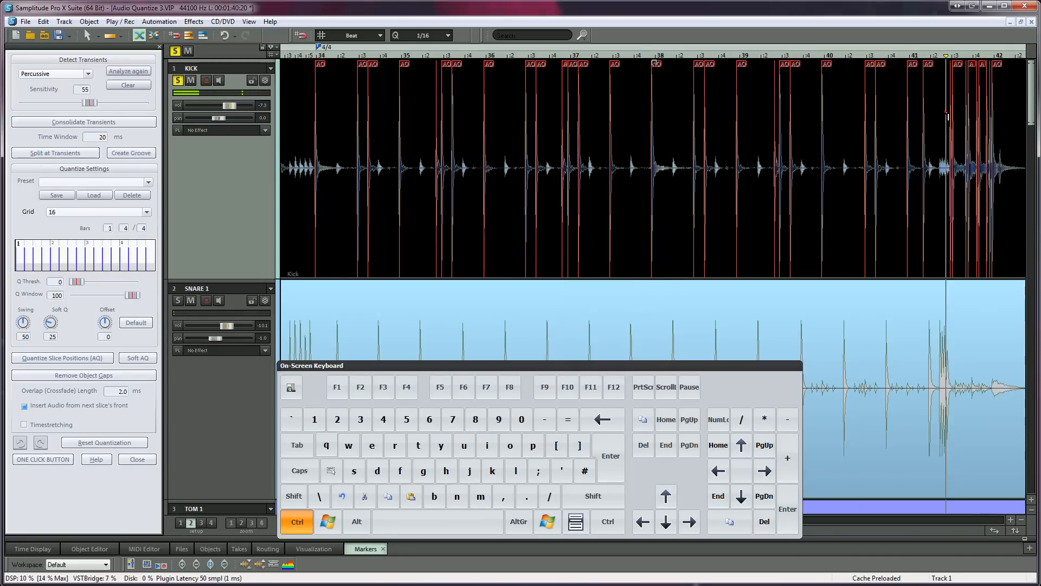
pyautogui.scroll(5, 947, 114)
pyautogui.click(714, 103)
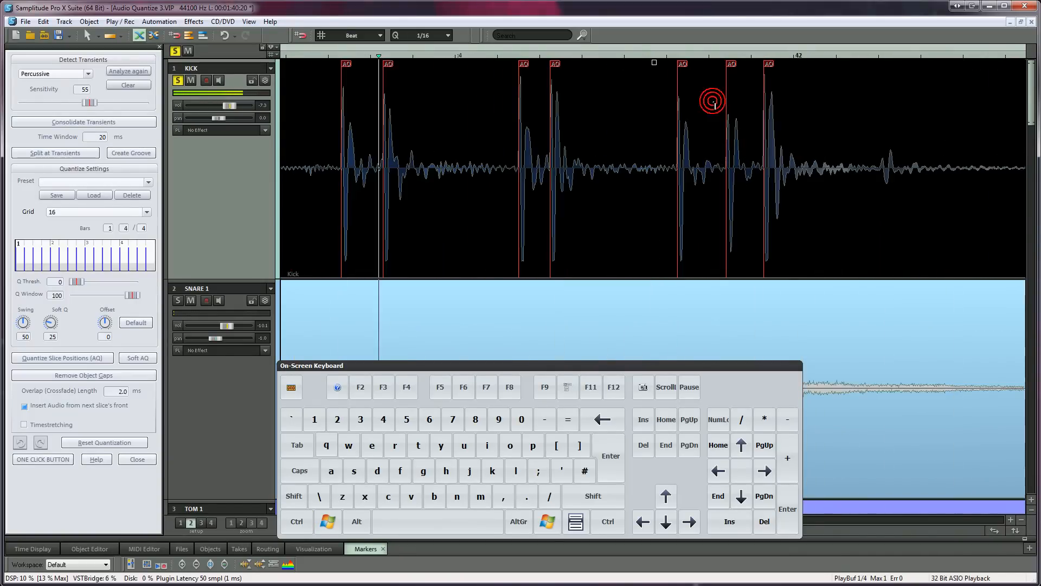
pyautogui.scroll(-3, 713, 104)
pyautogui.press('space')
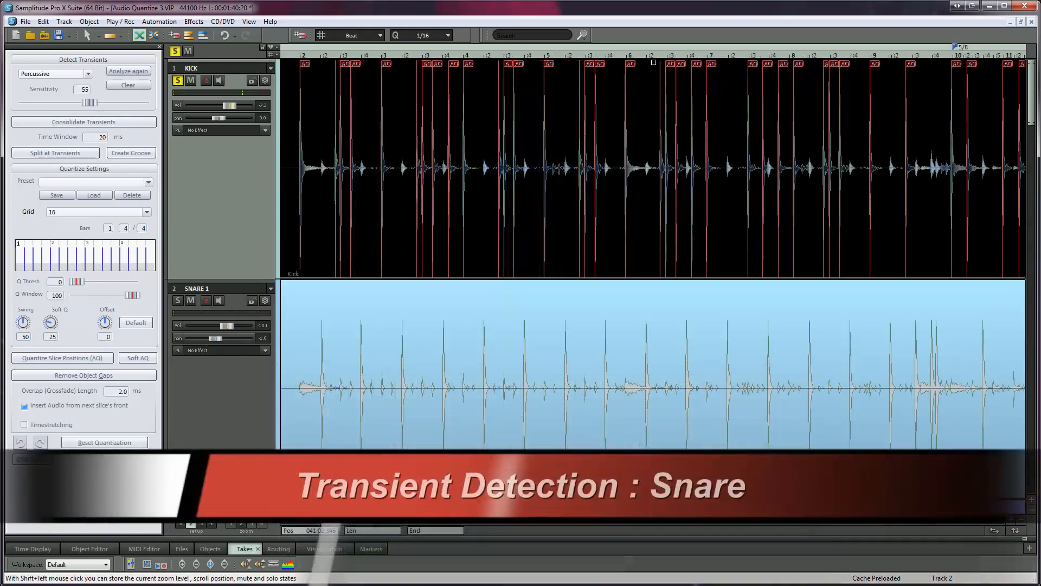
# Solo the Snare 1 track and detect the Snare object's transients with the sensitivity at 38
pyautogui.click(182, 300)
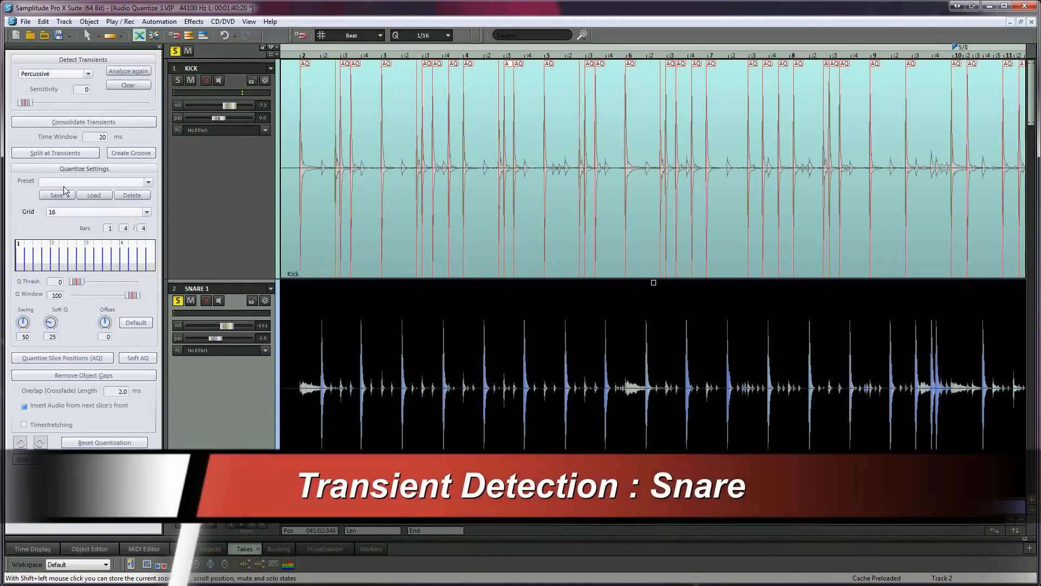
pyautogui.moveTo(27, 102); pyautogui.dragTo(77, 106)
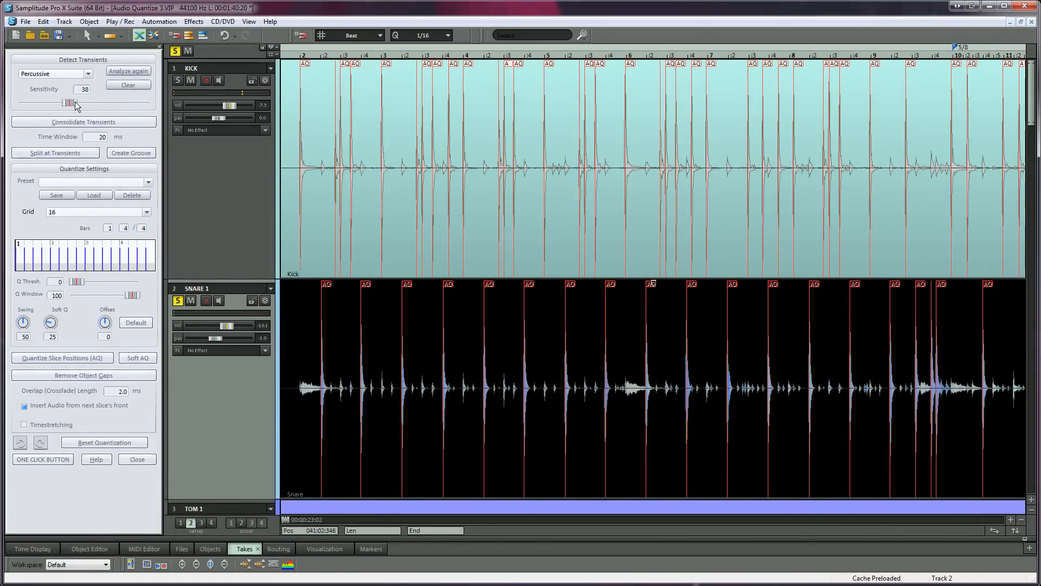
# Play the snare at several points from bar 2 to its final fill at bar 41 to check the transient markers
pyautogui.click(326, 311)
pyautogui.press('space')
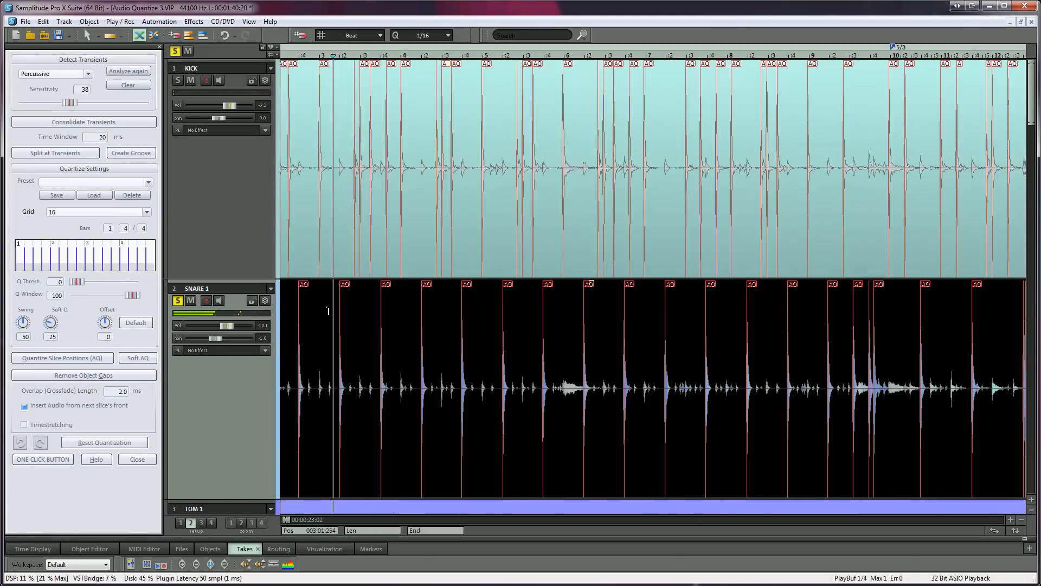
pyautogui.click(503, 329)
pyautogui.scroll(1, 504, 329)
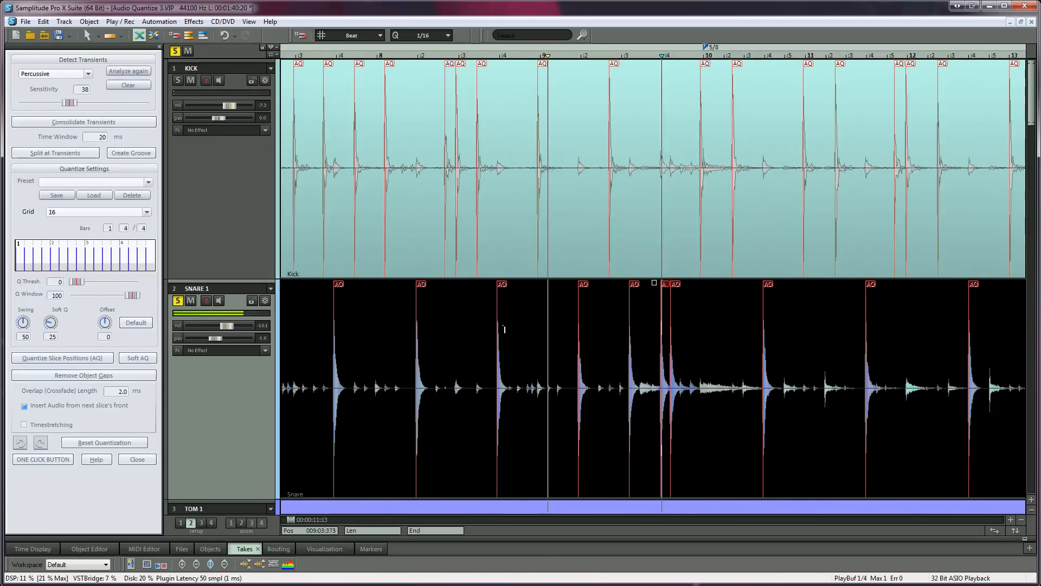
pyautogui.hscroll(2, 504, 330)
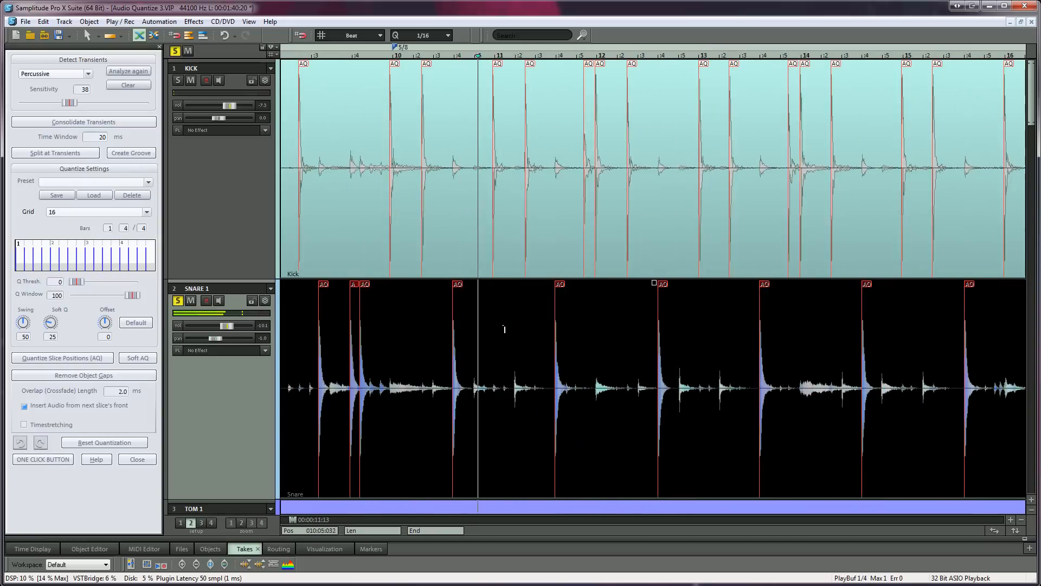
pyautogui.click(465, 332)
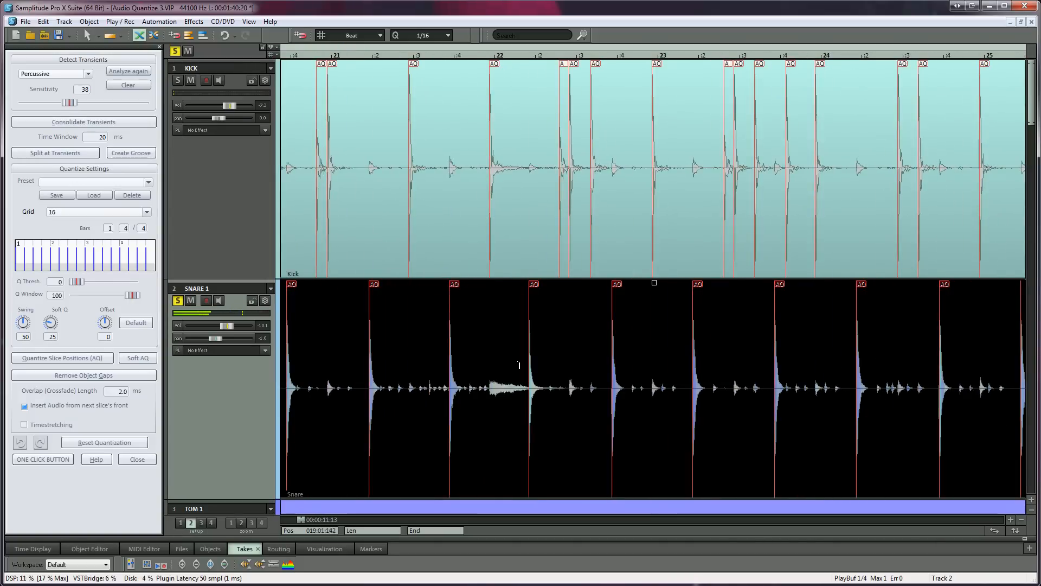
pyautogui.click(632, 369)
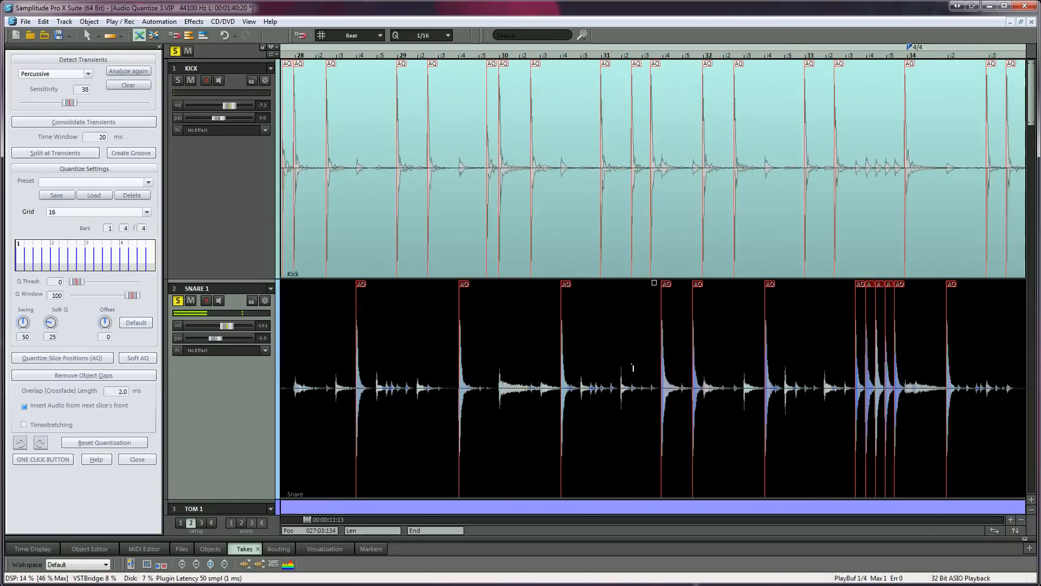
pyautogui.click(682, 333)
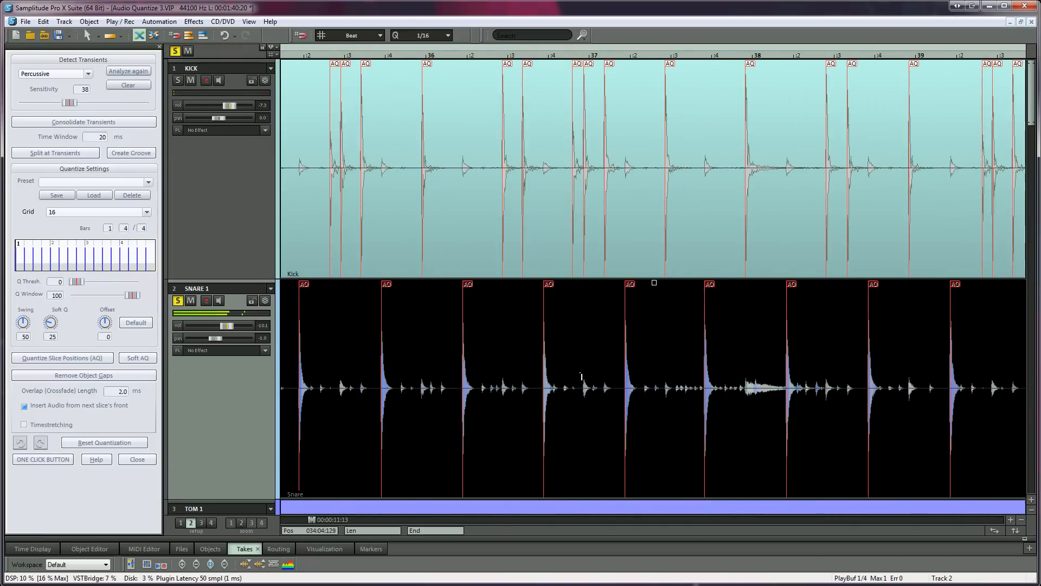
pyautogui.click(823, 347)
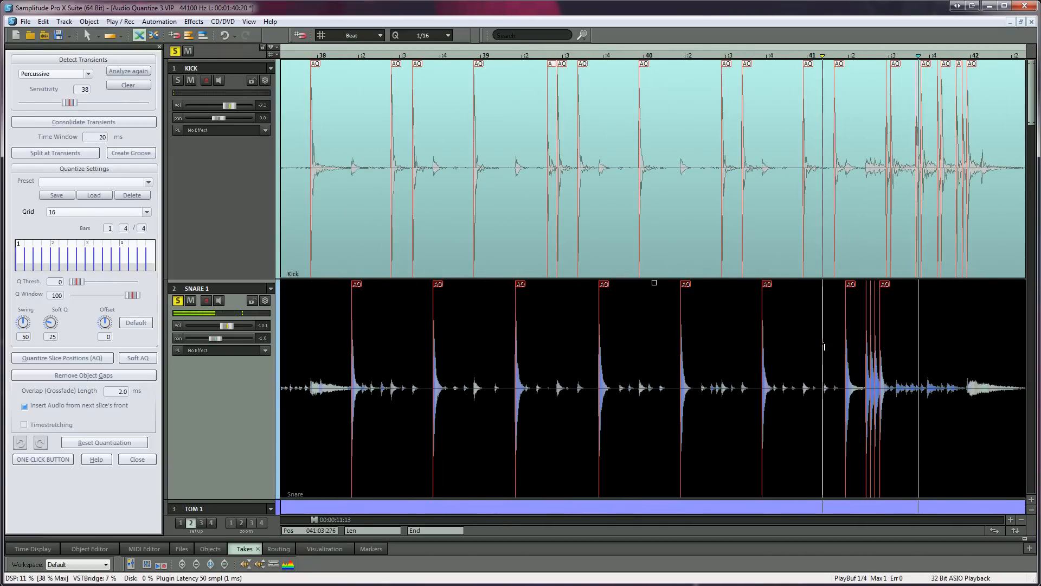
pyautogui.press('space')
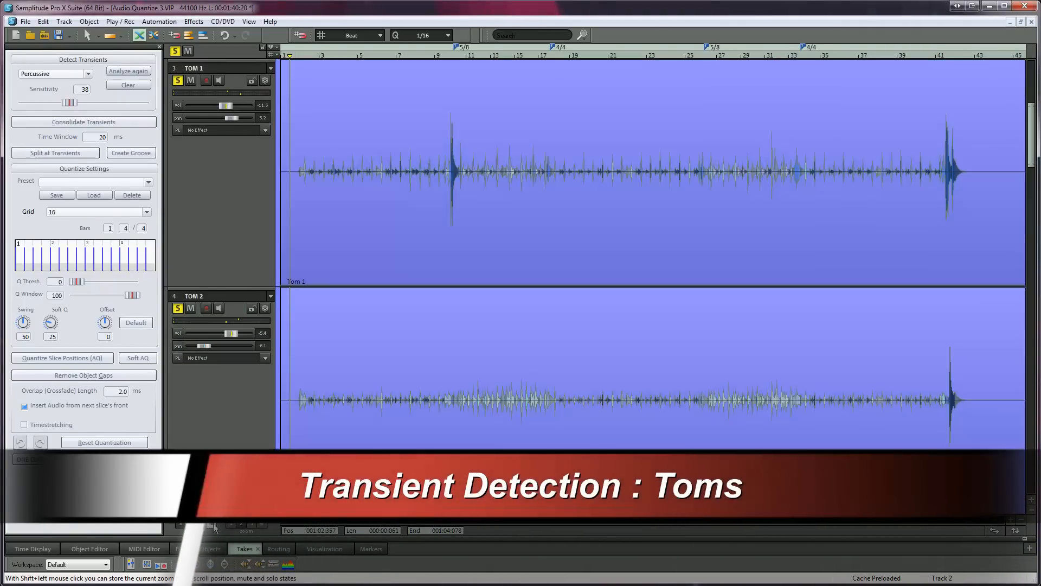
# Detect the transients of the Tom 1 object with the sensitivity at 48
pyautogui.click(399, 254)
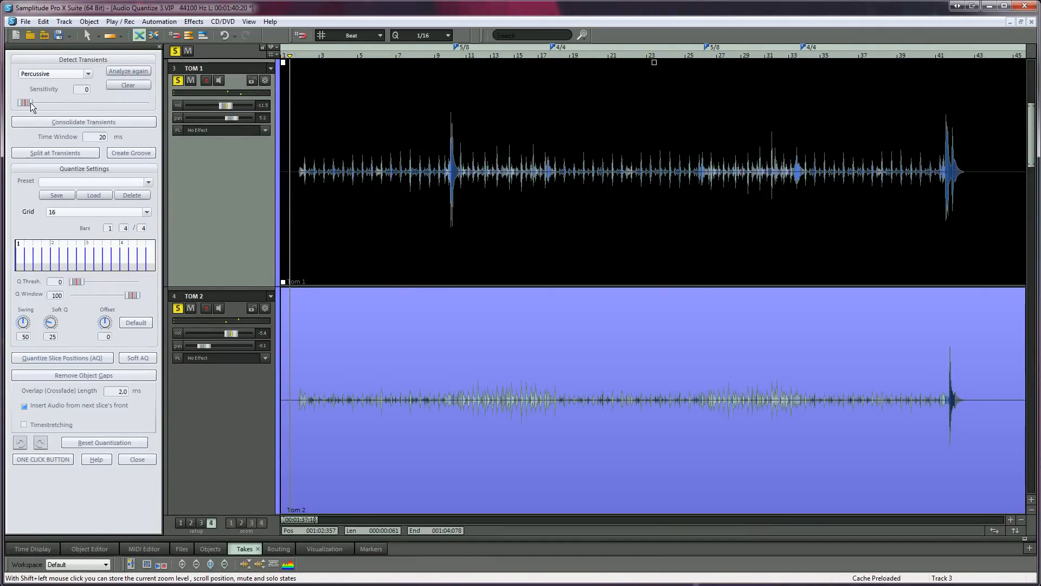
pyautogui.moveTo(31, 103); pyautogui.dragTo(69, 103)
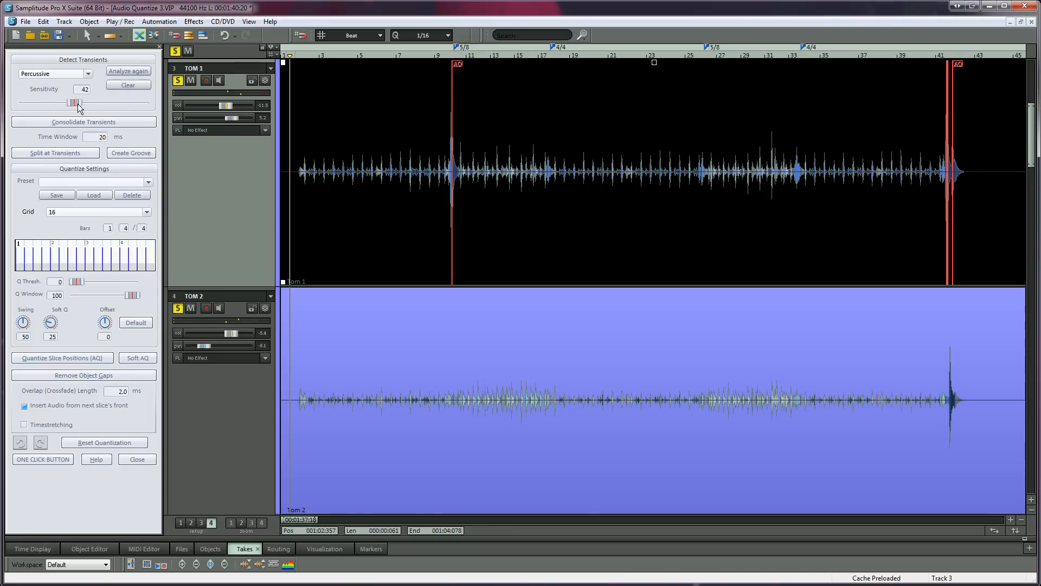
# Play the Tom 1 hits just before bar 10 up close to check their transient markers
pyautogui.click(450, 110)
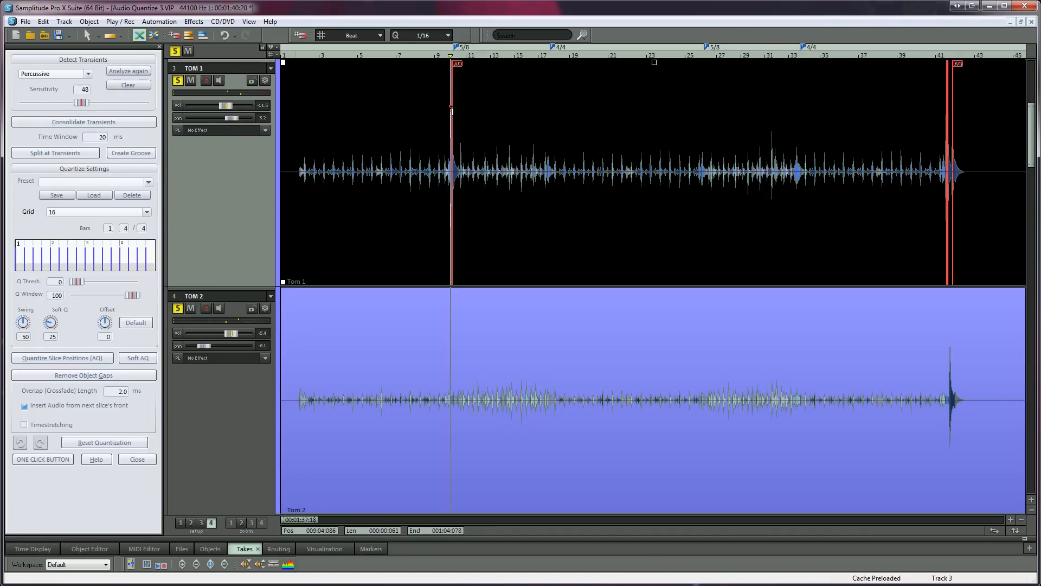
pyautogui.hotkey('ctrl', 'Up')
pyautogui.hotkey('ctrl', 'Up')
pyautogui.hotkey('ctrl', 'Up')
pyautogui.hotkey('ctrl', 'Up')
pyautogui.hotkey('ctrl', 'Up')
pyautogui.press('space')
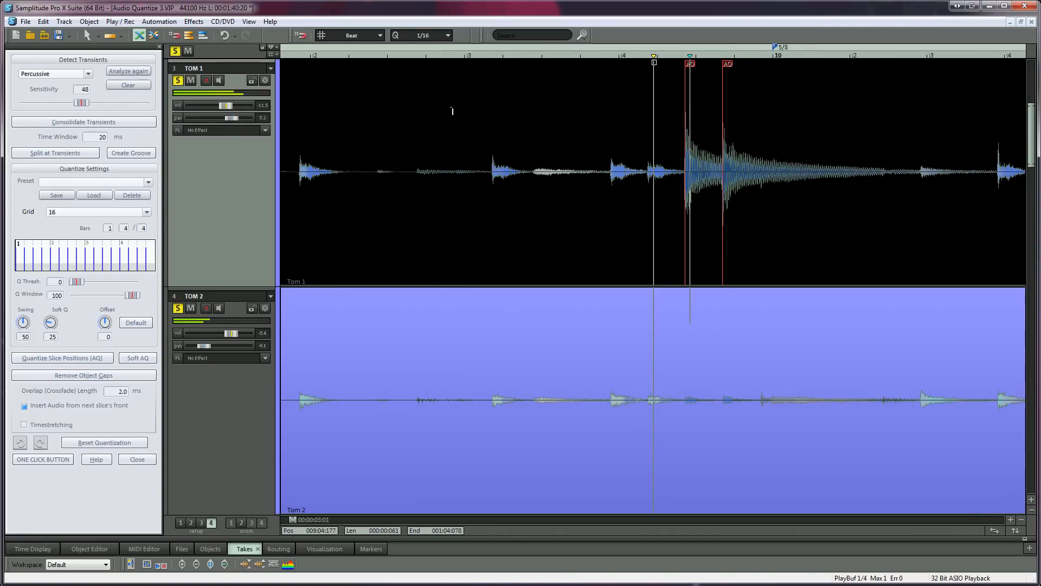
# Play the Tom 1 hits in the closing fill at bar 41 up close to check their transient markers
pyautogui.click(694, 116)
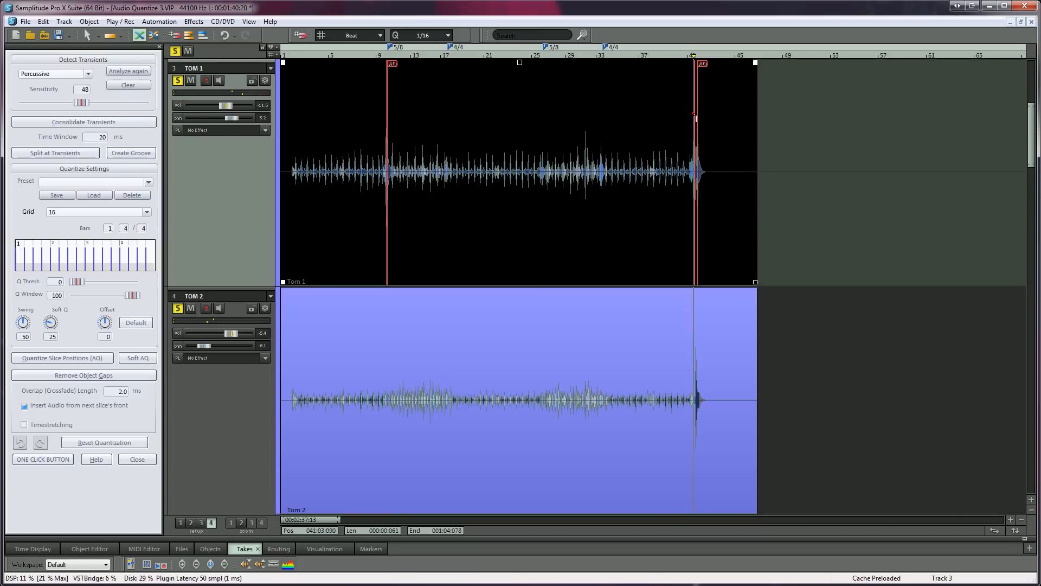
pyautogui.hotkey('ctrl', 'Up')
pyautogui.hotkey('ctrl', 'Up')
pyautogui.hotkey('ctrl', 'Up')
pyautogui.hotkey('ctrl', 'Up')
pyautogui.hotkey('ctrl', 'Up')
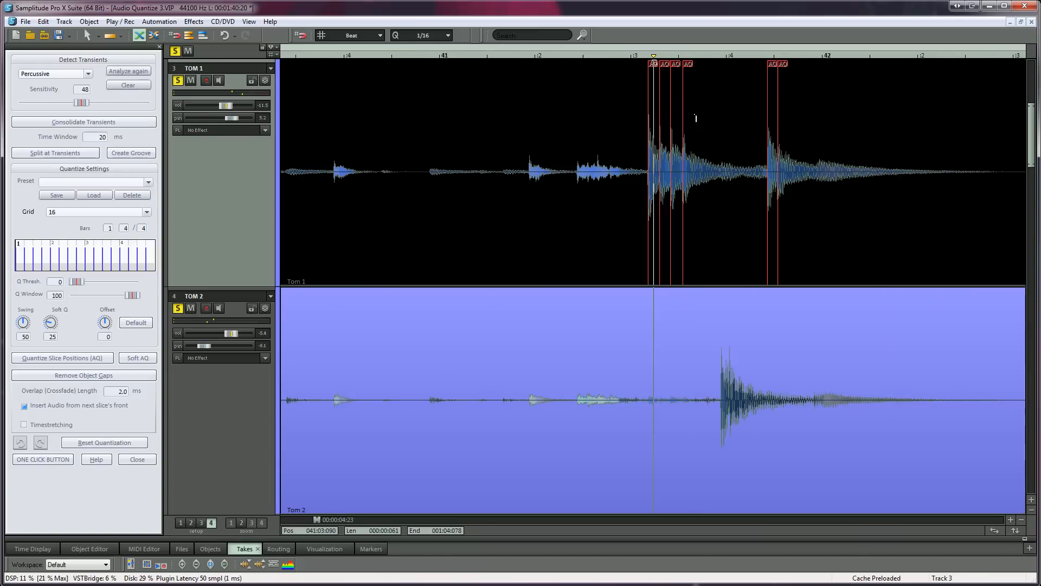
pyautogui.click(618, 112)
pyautogui.press('space')
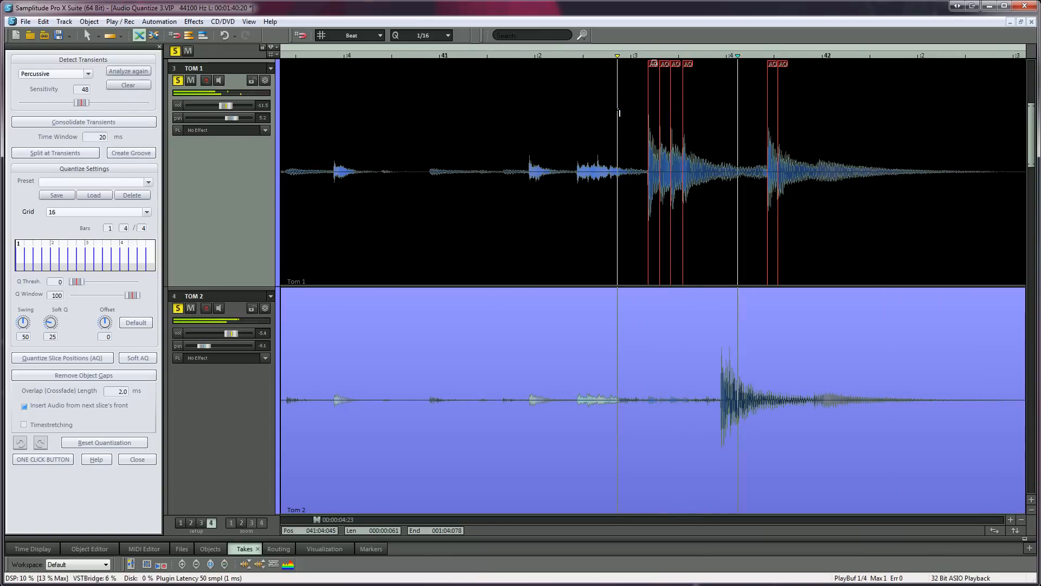
pyautogui.press('space')
# Detect the Tom 2 object's transients with the sensitivity at 37 and play back the closing fill
pyautogui.click(741, 496)
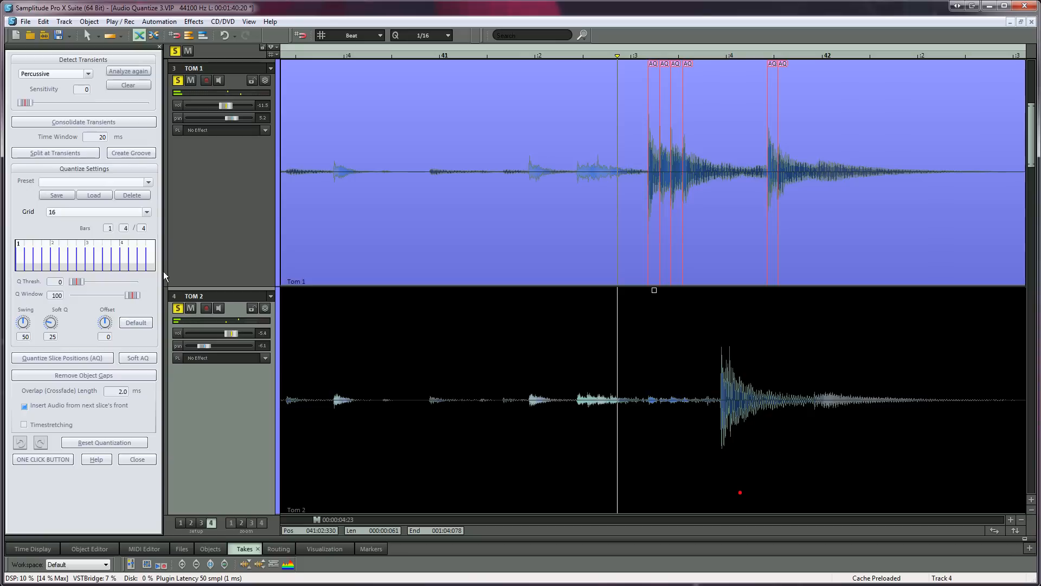
pyautogui.moveTo(34, 103); pyautogui.dragTo(70, 110)
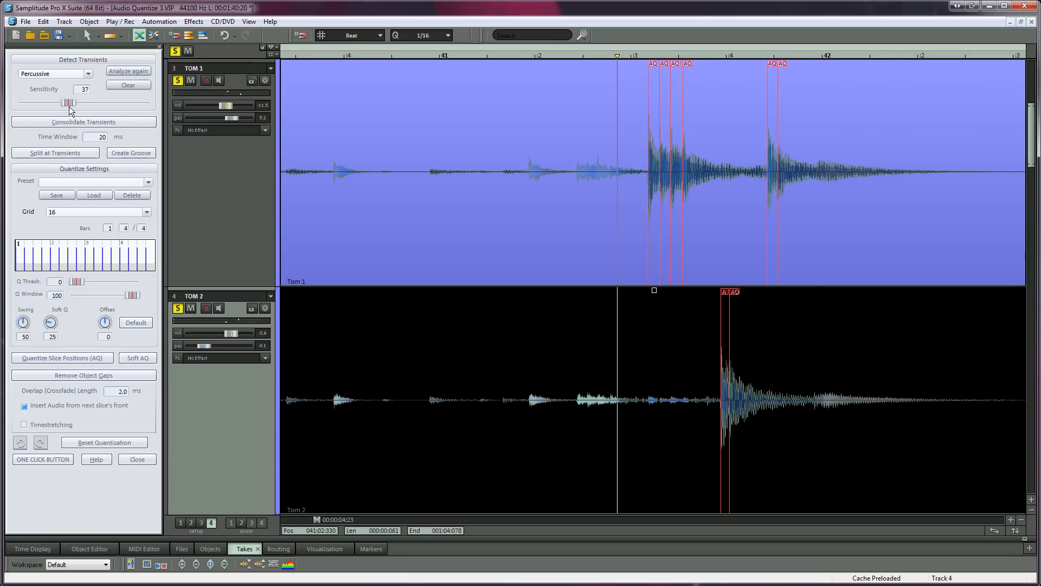
pyautogui.press('space')
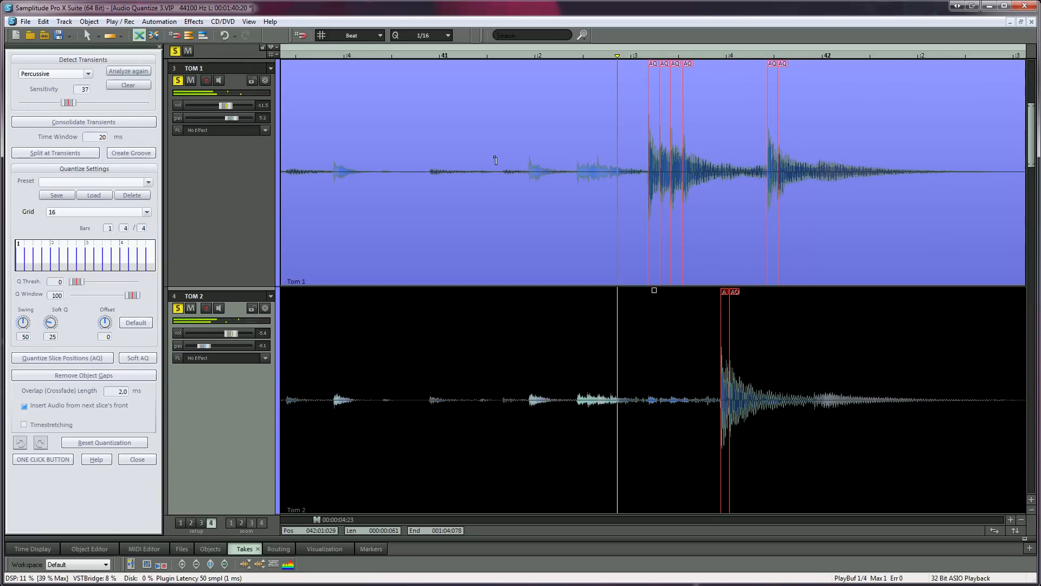
# Select all objects across the drum tracks and split them at the detected transients
pyautogui.click(191, 522)
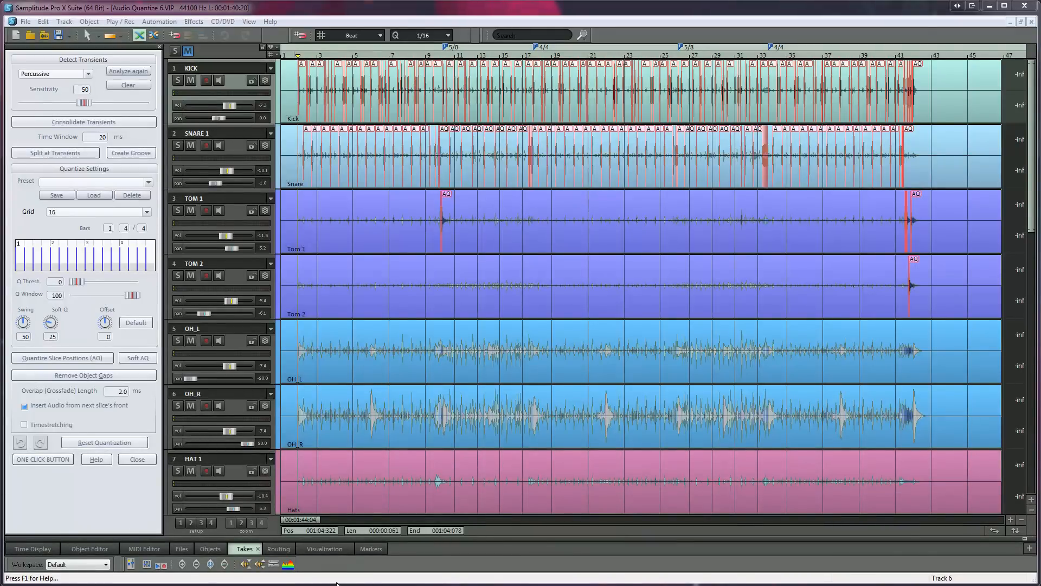
pyautogui.click(359, 504)
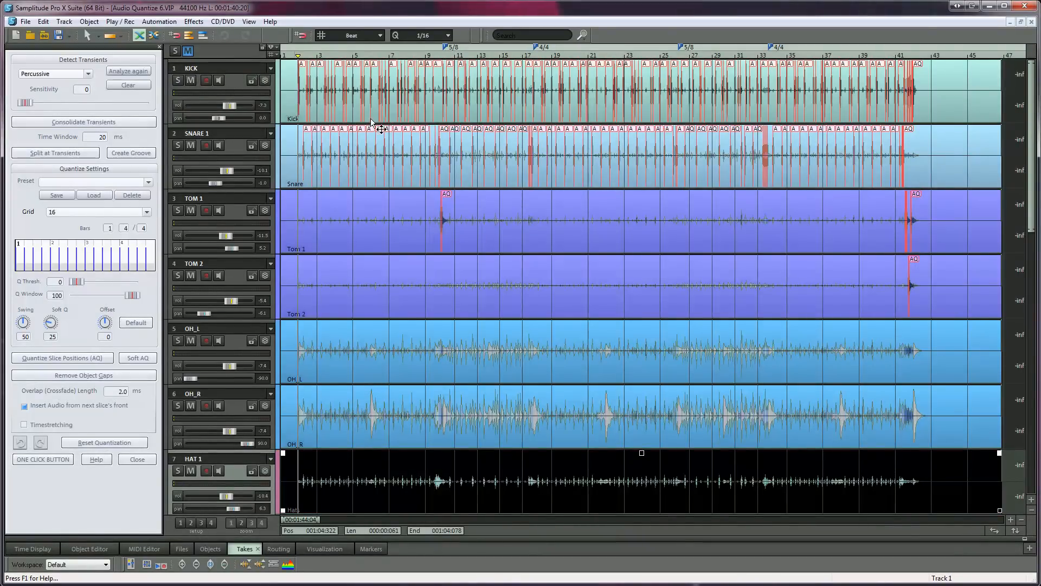
pyautogui.hotkey('ctrl', 'a')
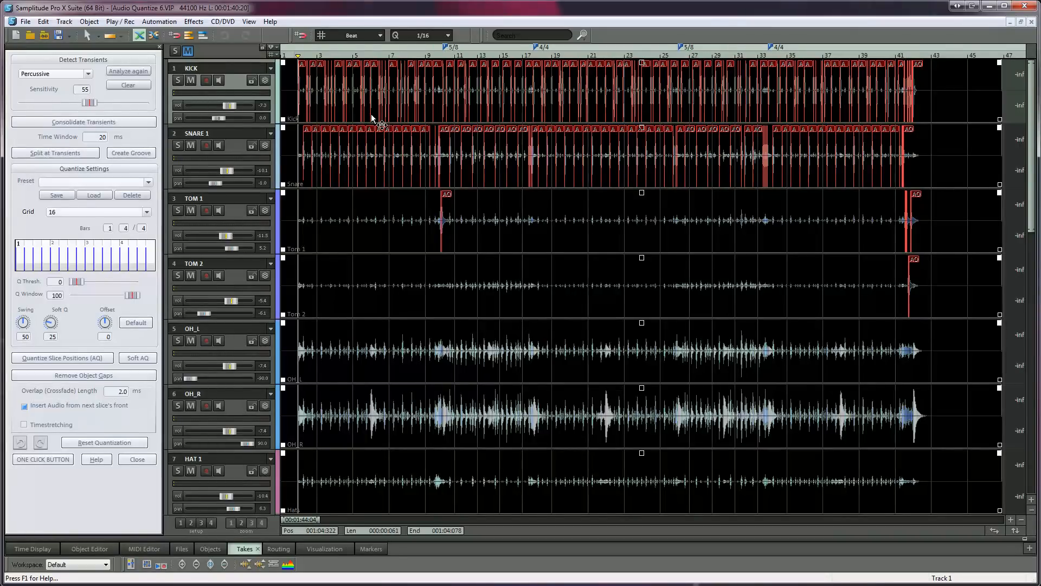
pyautogui.click(90, 158)
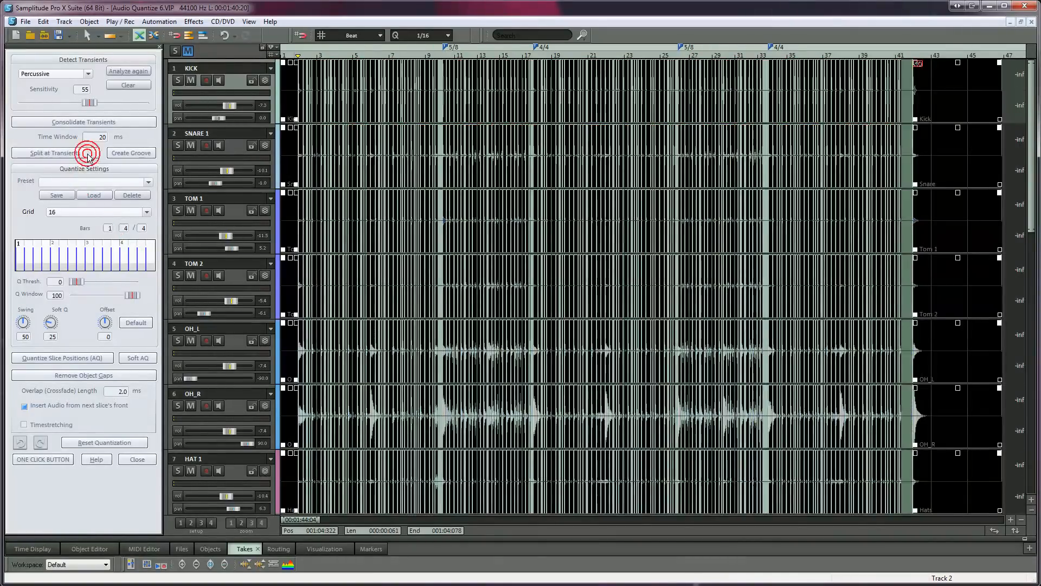
# Examine the split slices just before bar 10 up close across the drum tracks
pyautogui.click(437, 70)
pyautogui.scroll(5, 437, 70)
pyautogui.hscroll(1, 437, 70)
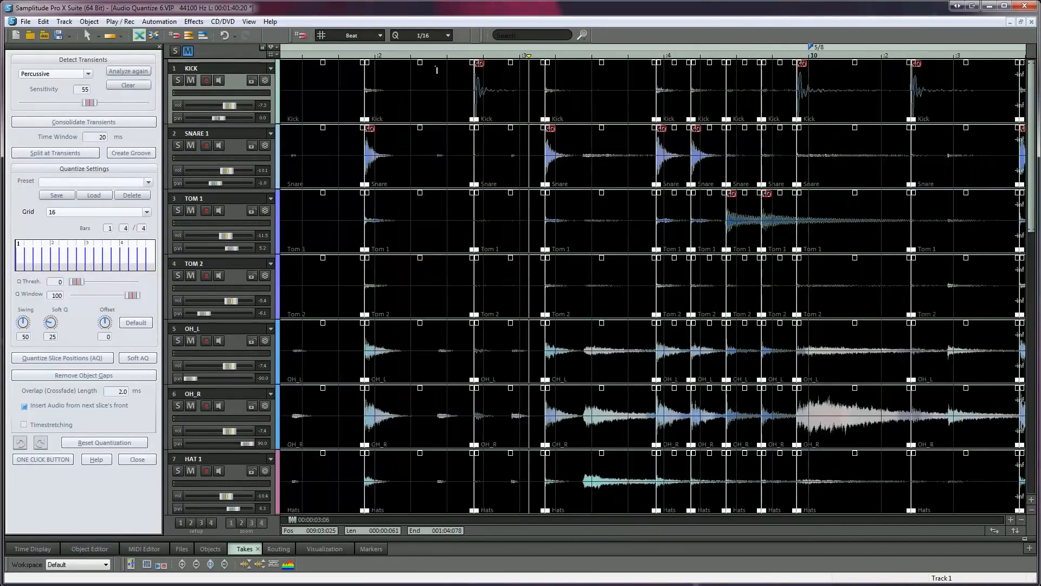
# Try the 16T, 32T and 8T quantize grids, and return the grid to 16
pyautogui.click(150, 213)
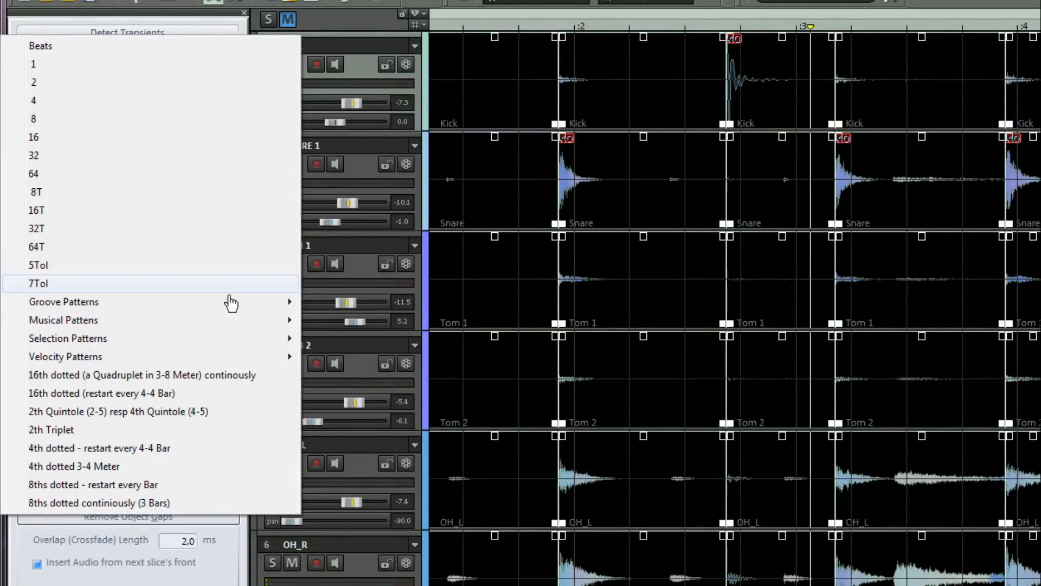
pyautogui.moveTo(230, 306)
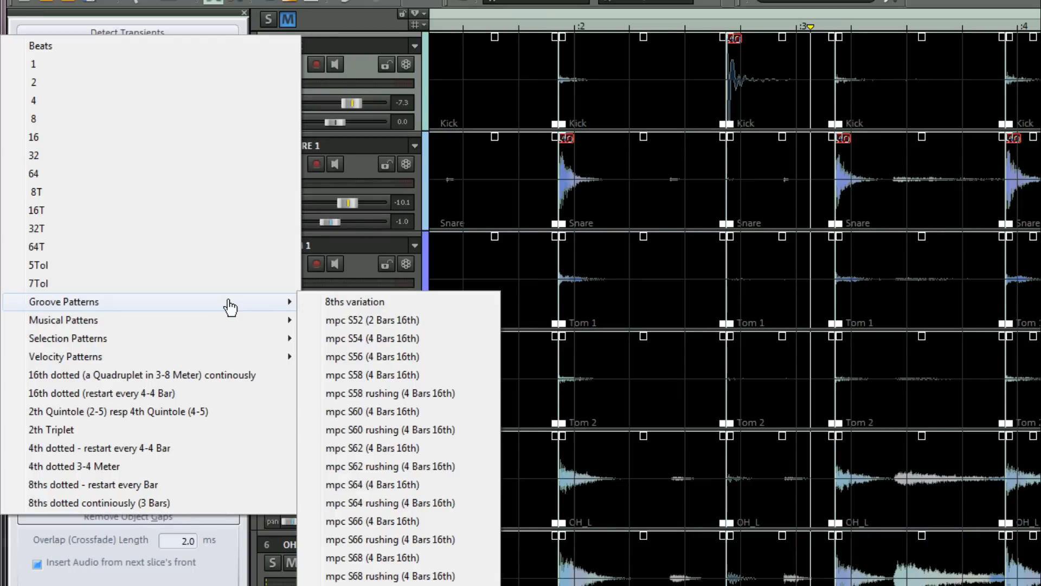
pyautogui.click(144, 214)
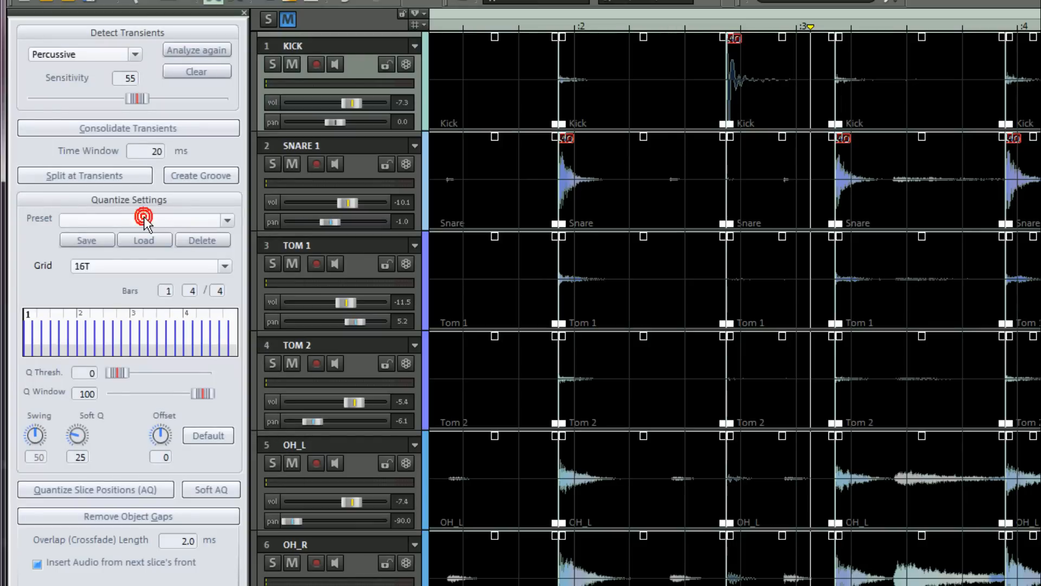
pyautogui.click(217, 266)
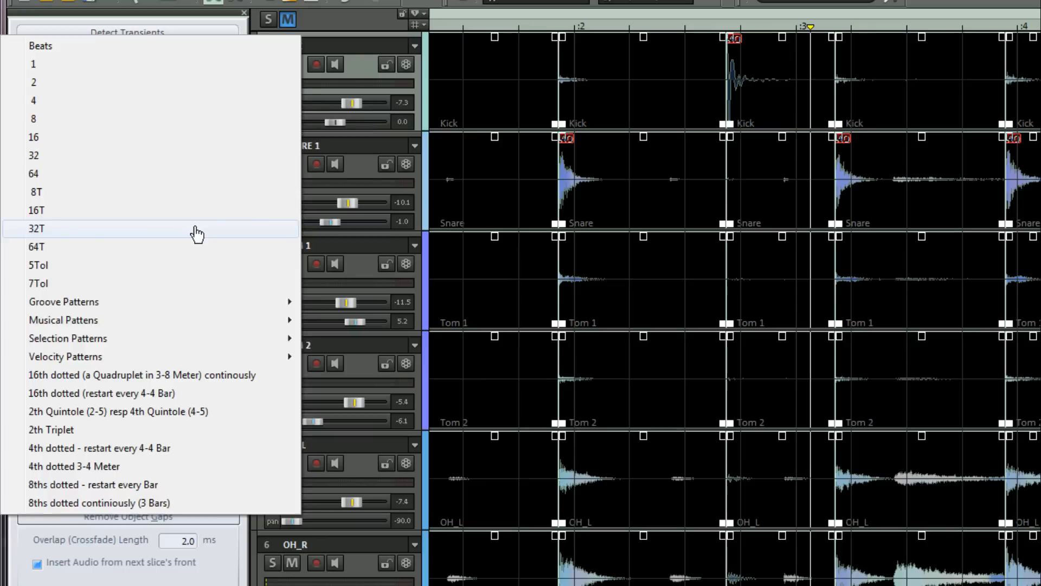
pyautogui.click(198, 234)
pyautogui.click(221, 267)
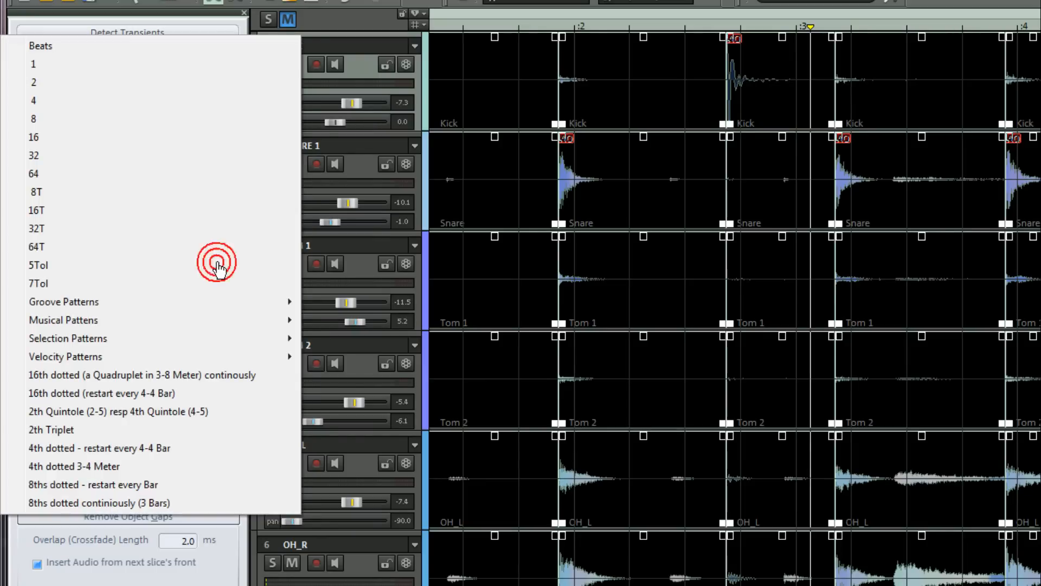
pyautogui.click(194, 190)
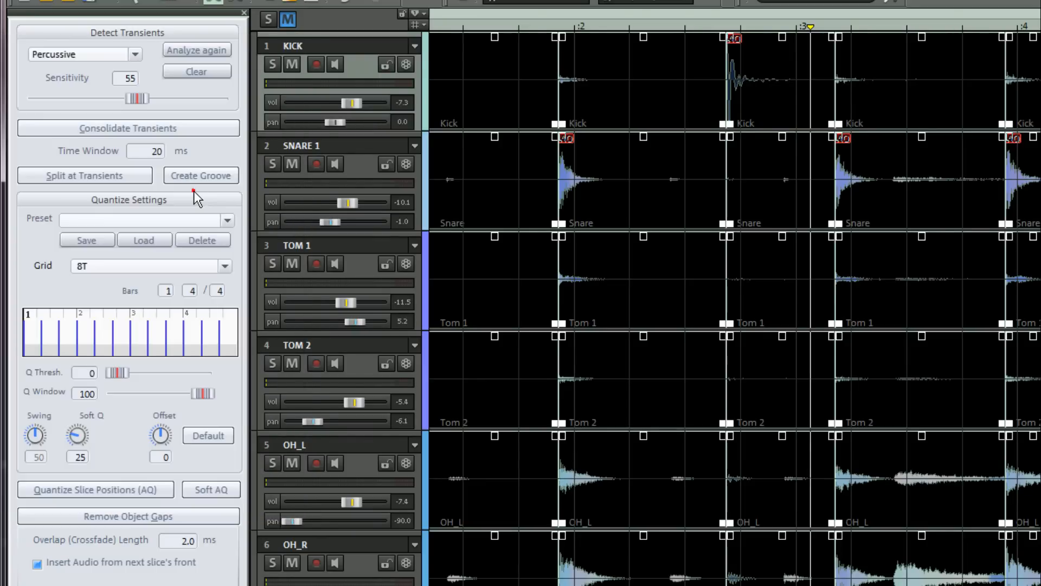
pyautogui.click(205, 269)
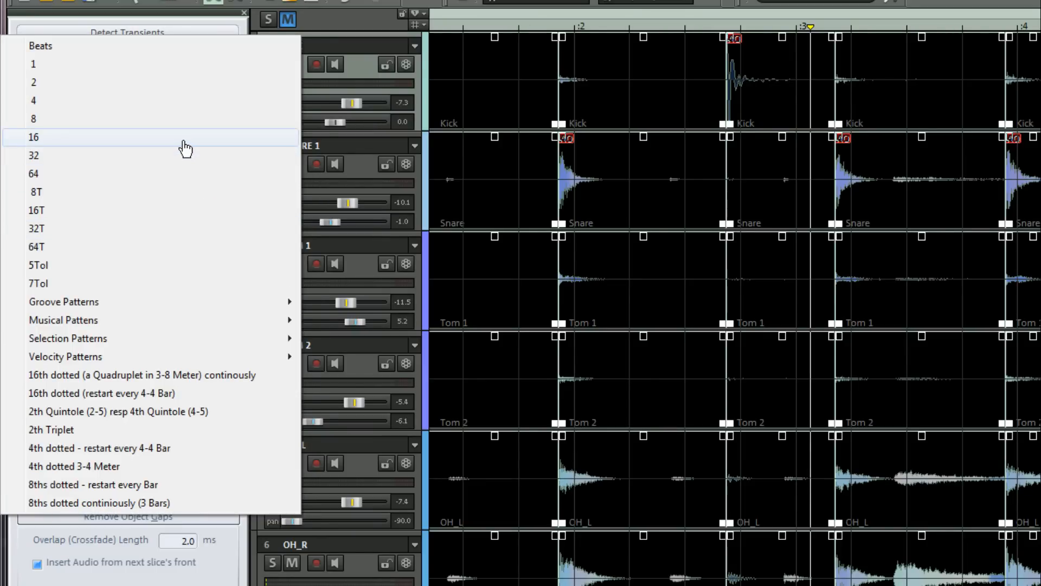
pyautogui.click(186, 148)
# Try a quantize threshold of 43, window of 74, swing of 59 and offset of -37, and restore the default settings
pyautogui.moveTo(122, 373); pyautogui.dragTo(159, 375)
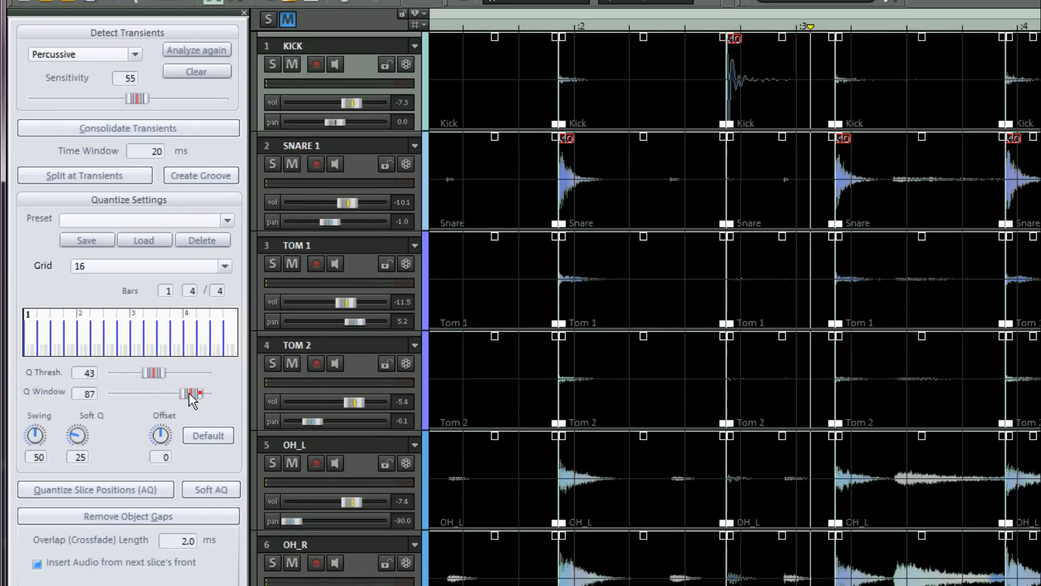
pyautogui.moveTo(38, 444); pyautogui.dragTo(42, 439)
pyautogui.moveTo(163, 441); pyautogui.dragTo(160, 468)
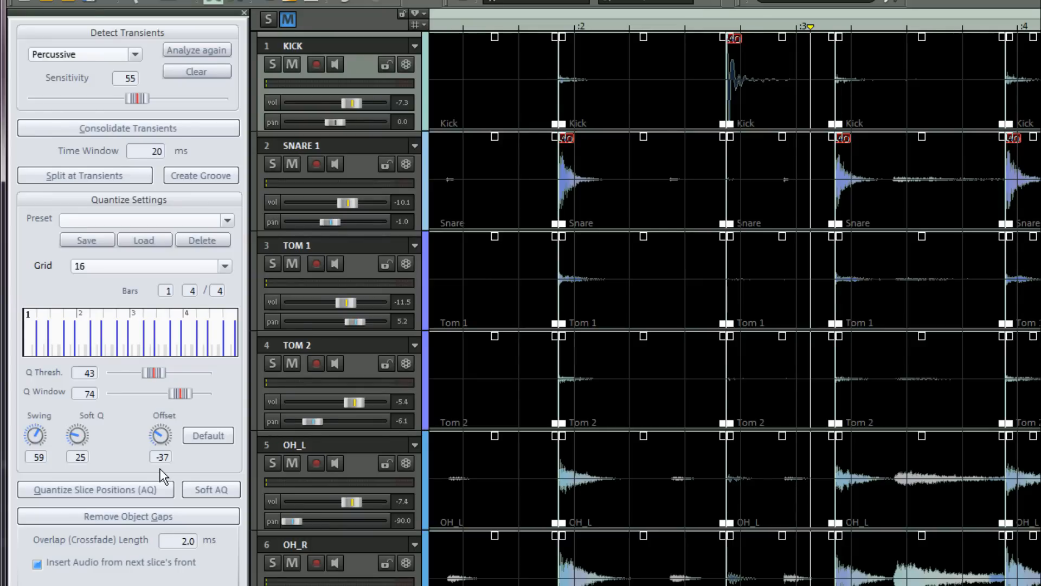
pyautogui.click(205, 436)
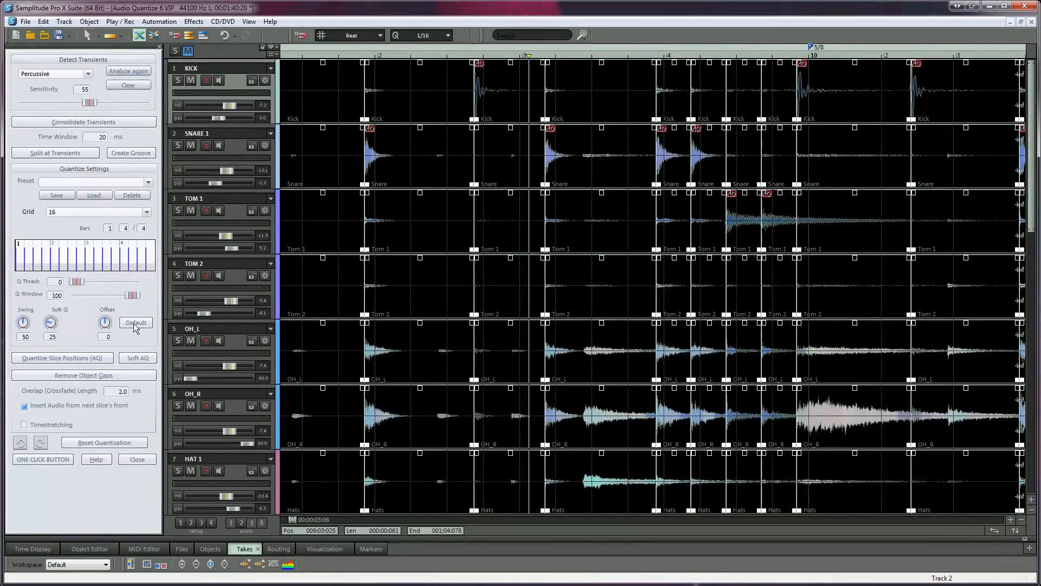
# Quantize the slice positions to the 16 grid and examine the gaps between objects just before bar 10
pyautogui.click(69, 358)
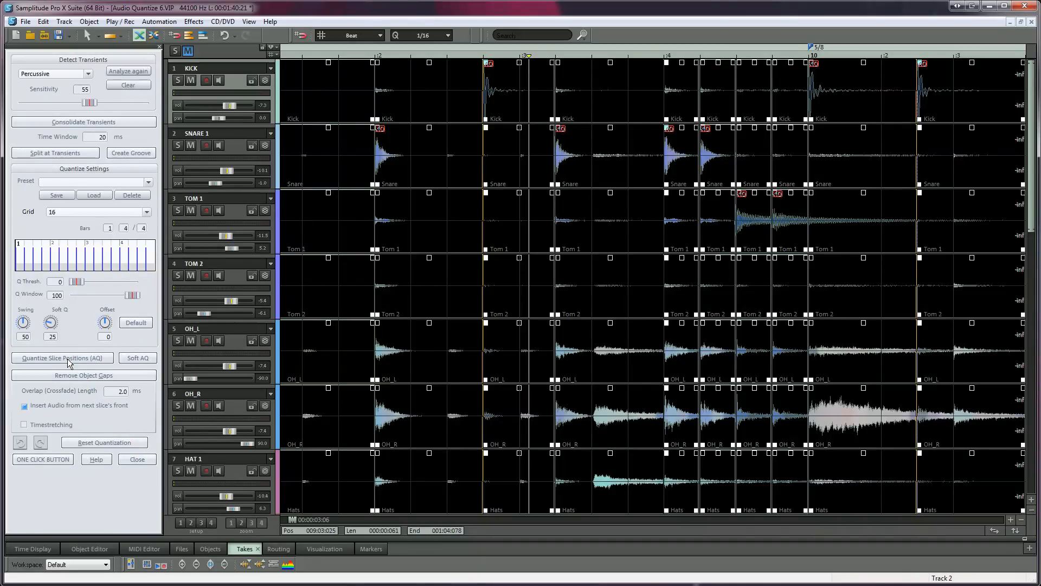
pyautogui.click(724, 84)
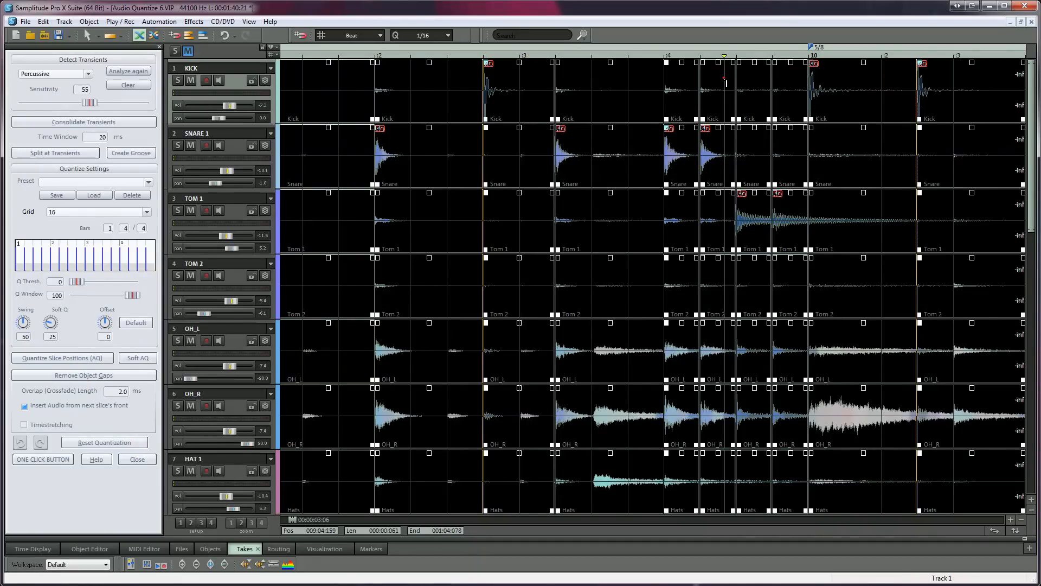
pyautogui.scroll(3, 725, 83)
pyautogui.hscroll(3, 726, 82)
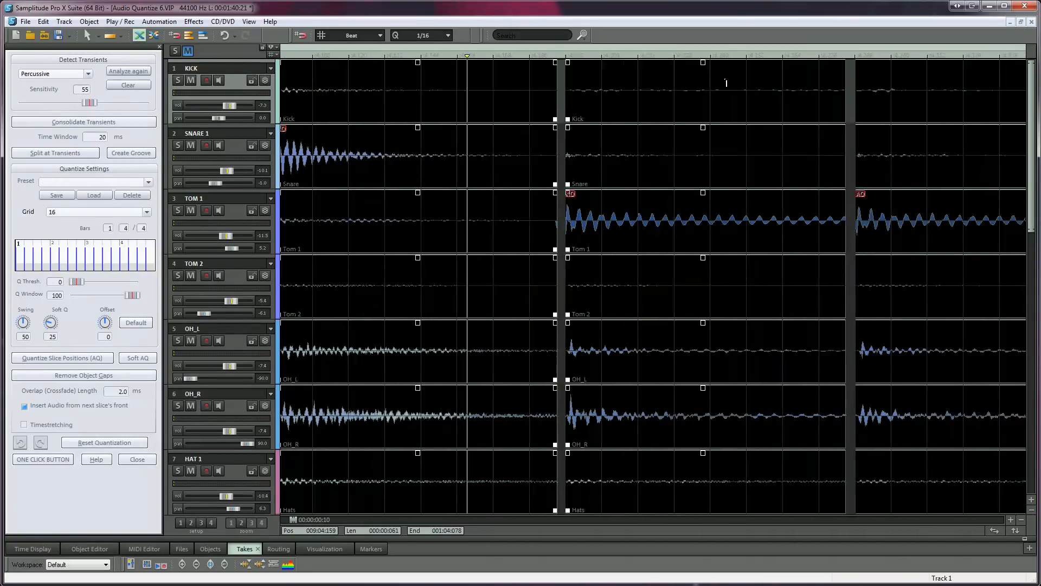
pyautogui.scroll(-1, 726, 82)
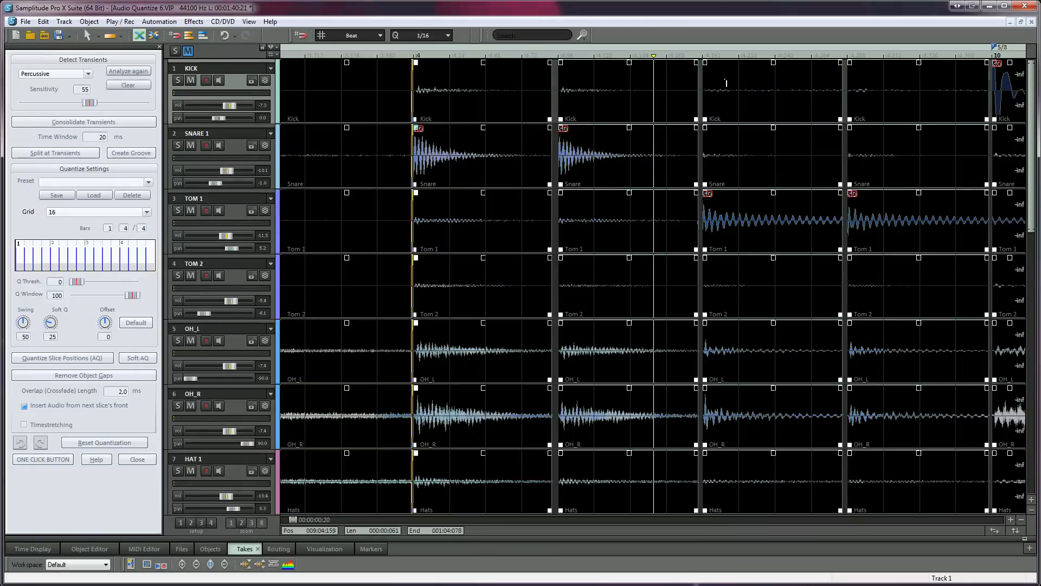
# Remove the object gaps with a 2.0 ms overlap and examine the crossfades around beat 4 before bar 10
pyautogui.click(87, 376)
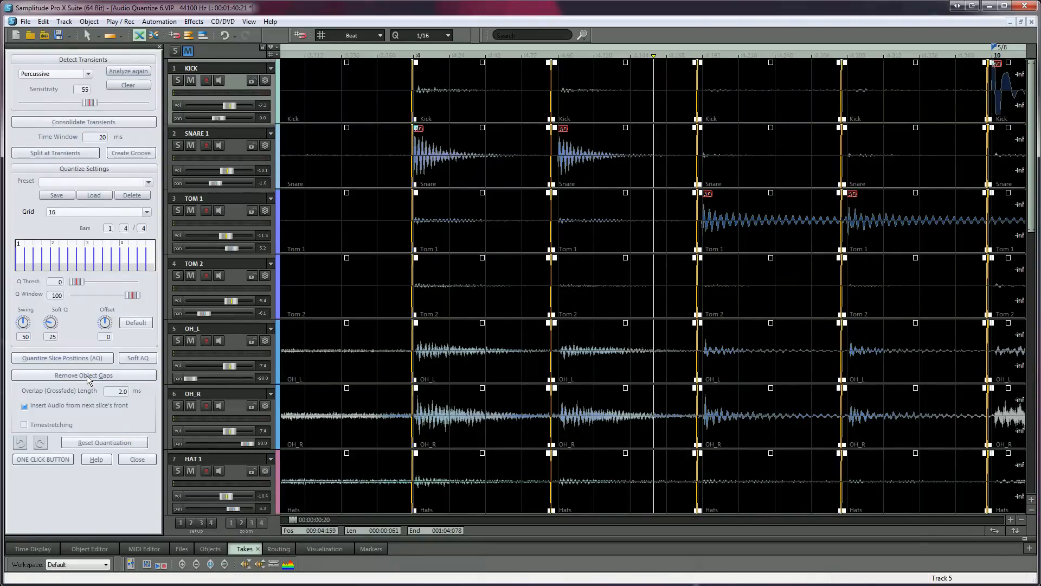
pyautogui.click(552, 91)
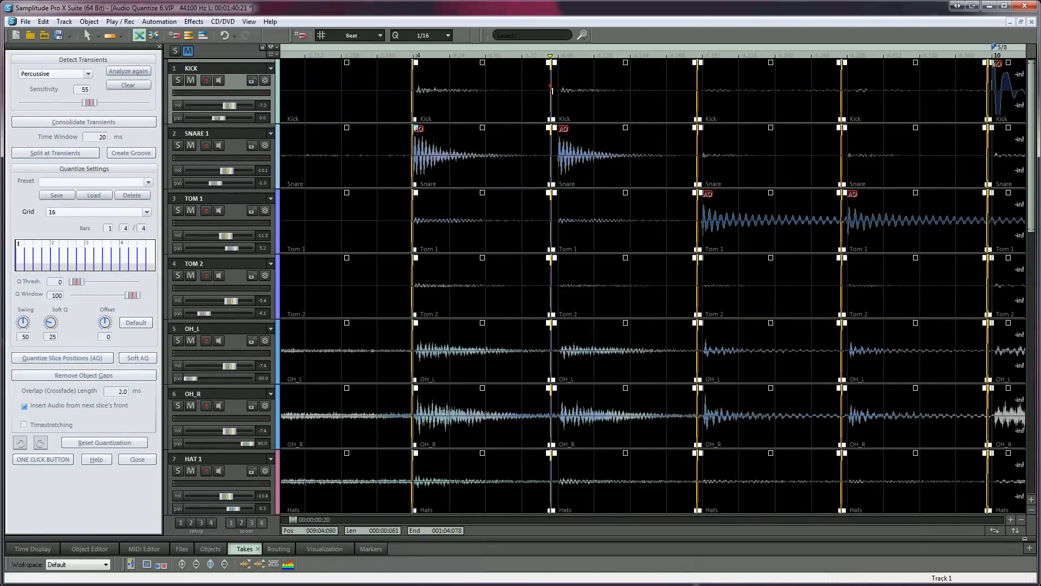
pyautogui.hotkey('ctrl', 'Up')
pyautogui.hotkey('ctrl', 'Up')
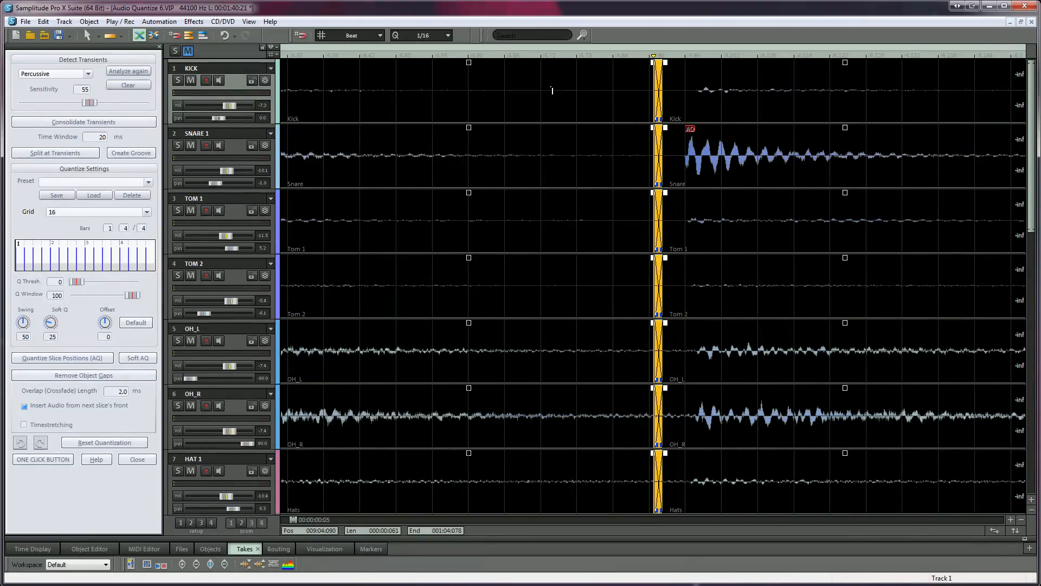
pyautogui.hscroll(1, 552, 90)
pyautogui.hotkey('ctrl', 'Down')
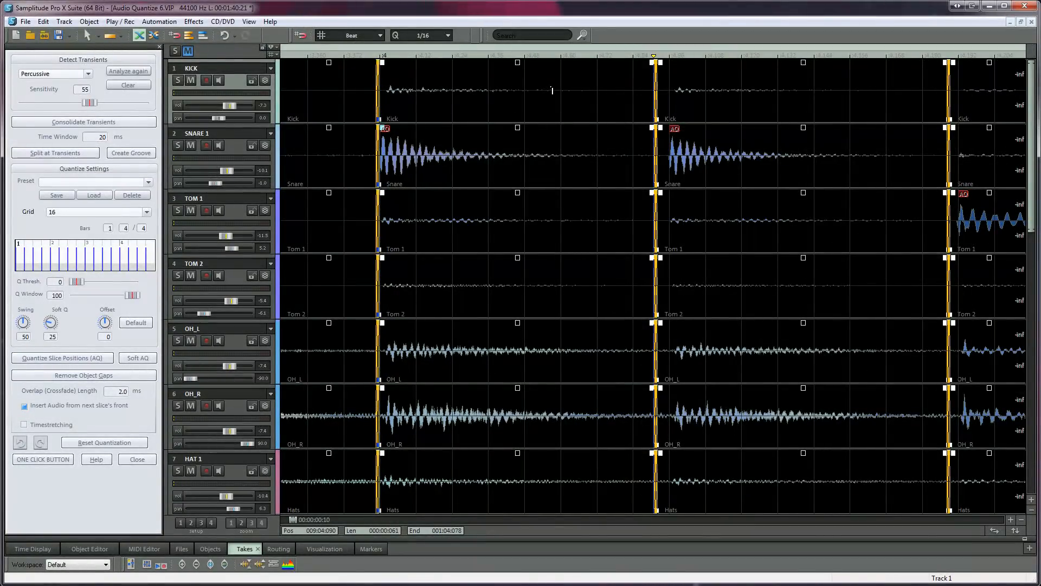
# Show the whole arrangement and play back the quantized drums from the beginning
pyautogui.click(179, 523)
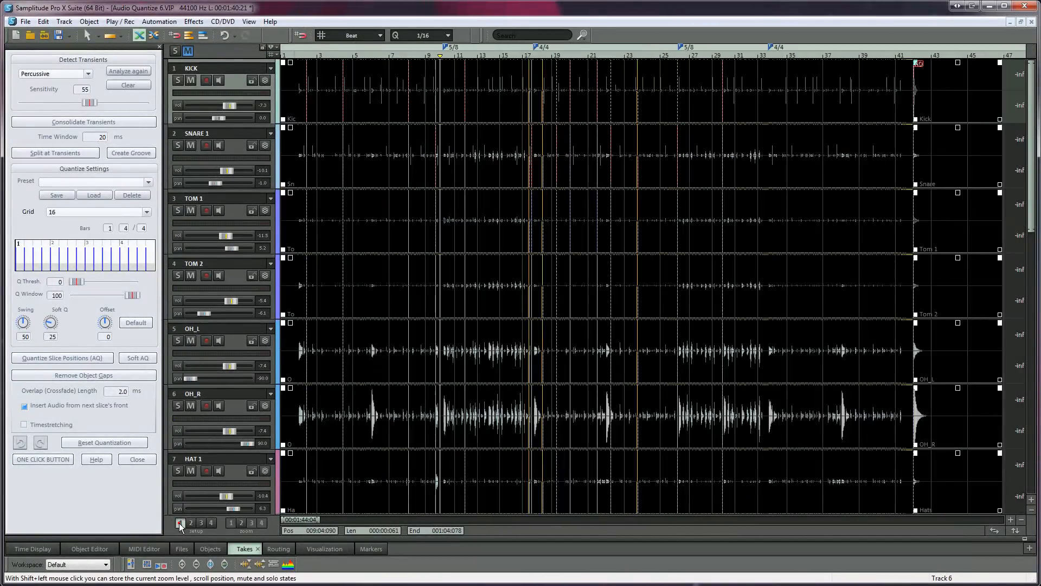
pyautogui.click(294, 79)
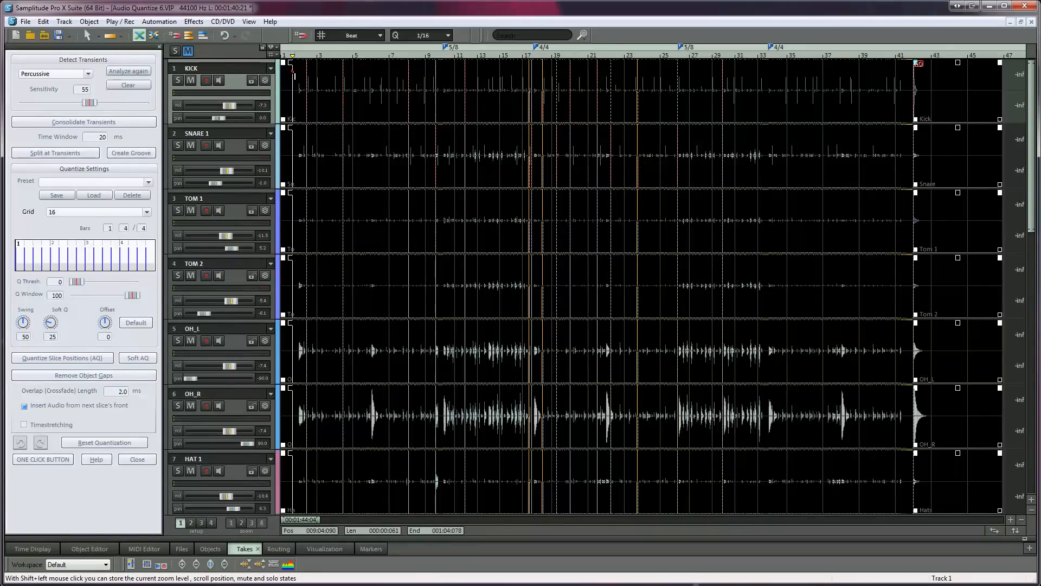
pyautogui.press('space')
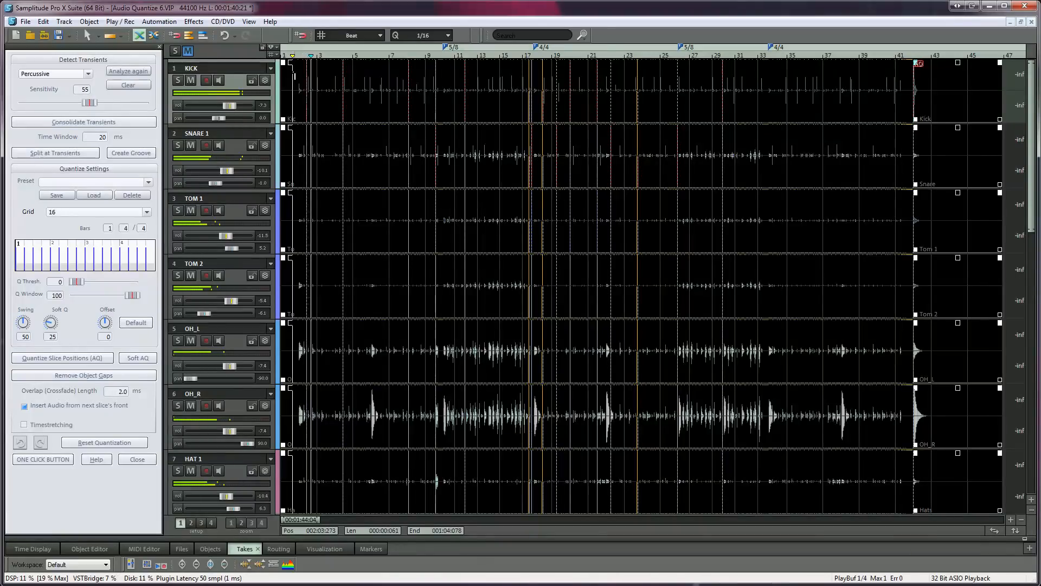
# Reset the quantization of the drum slices
pyautogui.hotkey('ctrl', 'Up')
pyautogui.hotkey('ctrl', 'Up')
pyautogui.hotkey('ctrl', 'Up')
pyautogui.hotkey('ctrl', 'Up')
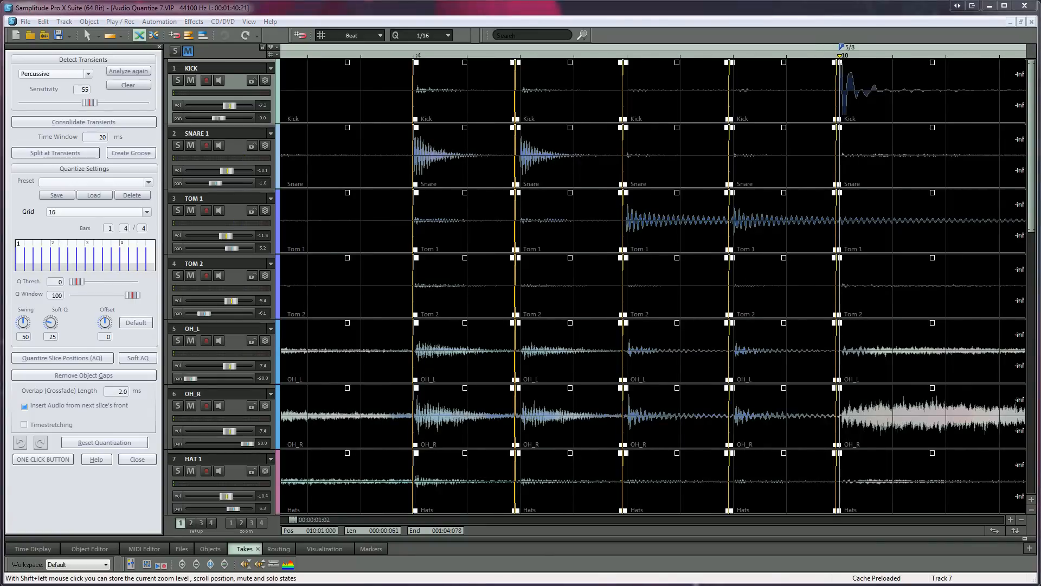
pyautogui.click(134, 443)
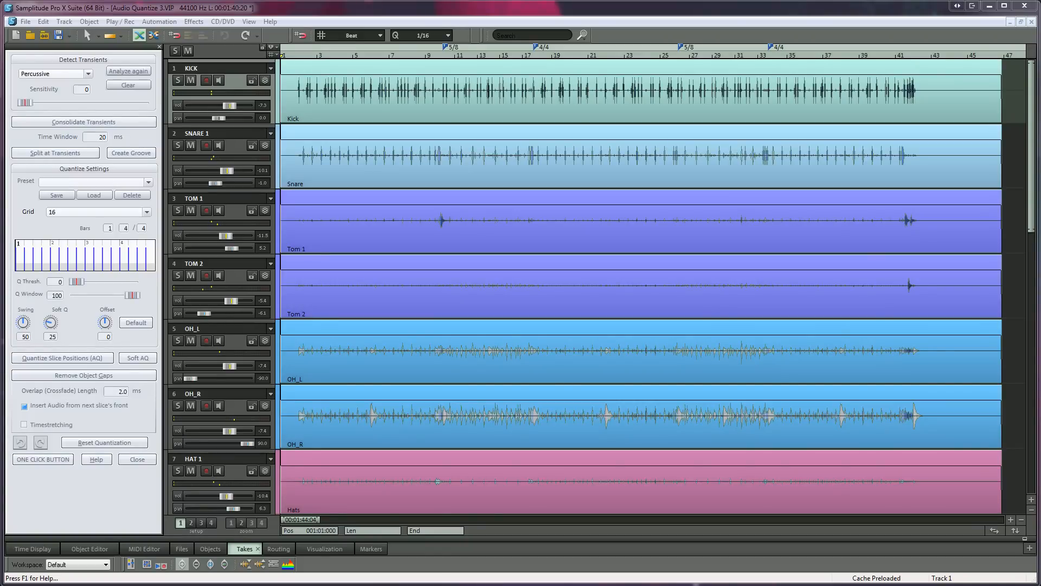
# In the unsplit Audio Quantize 3 project, select bars 1 to 10 on all tracks and split the objects at the 5/8 marker
pyautogui.click(315, 47)
pyautogui.doubleClick(315, 48)
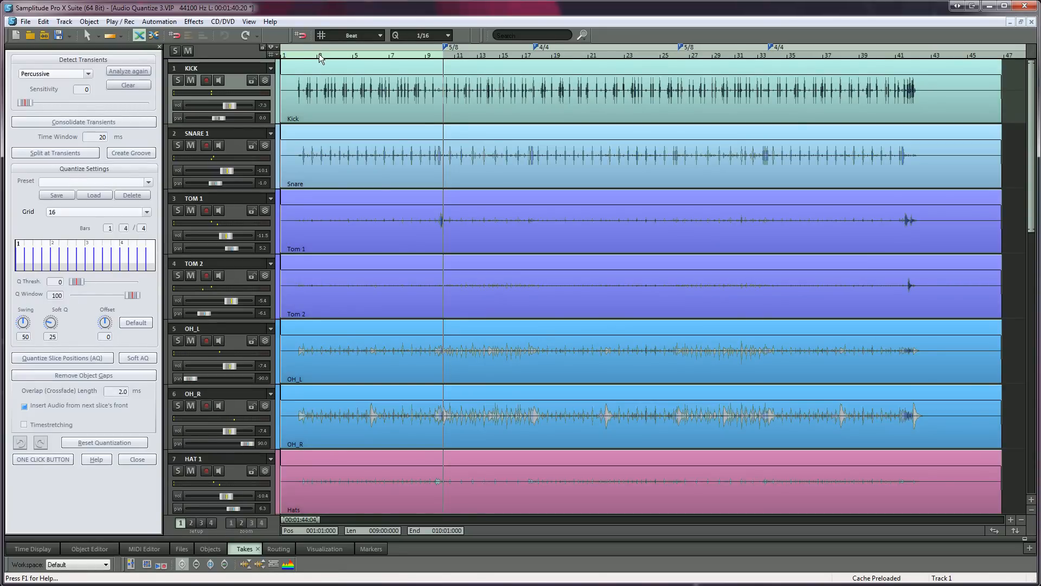
pyautogui.click(319, 53)
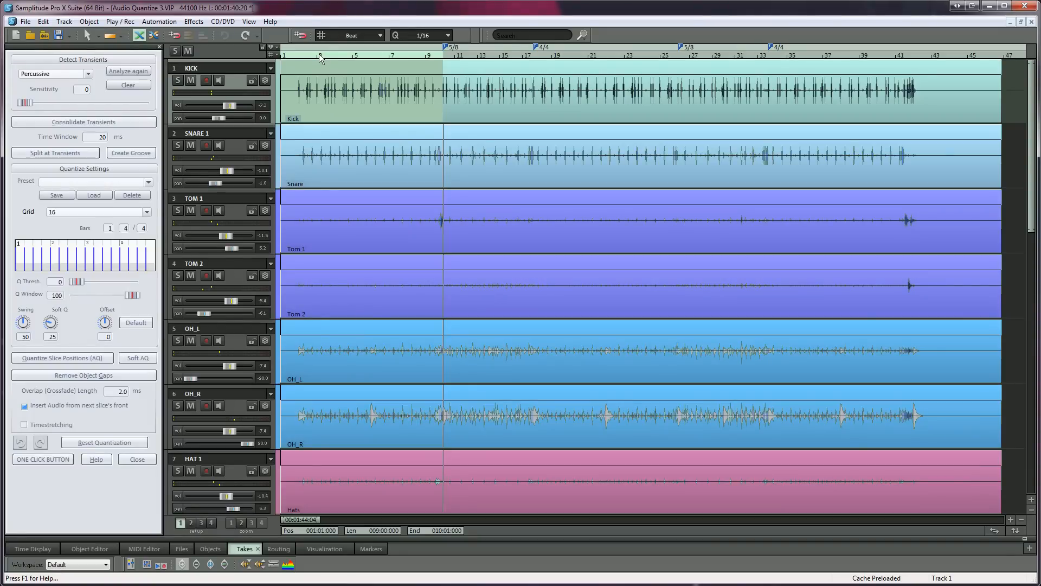
pyautogui.doubleClick(319, 54)
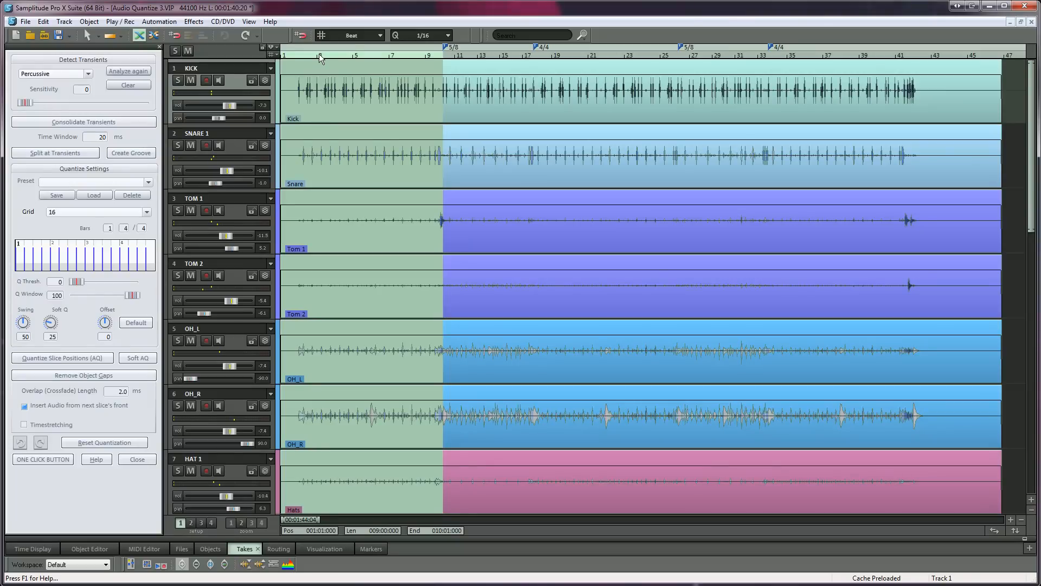
pyautogui.press('t')
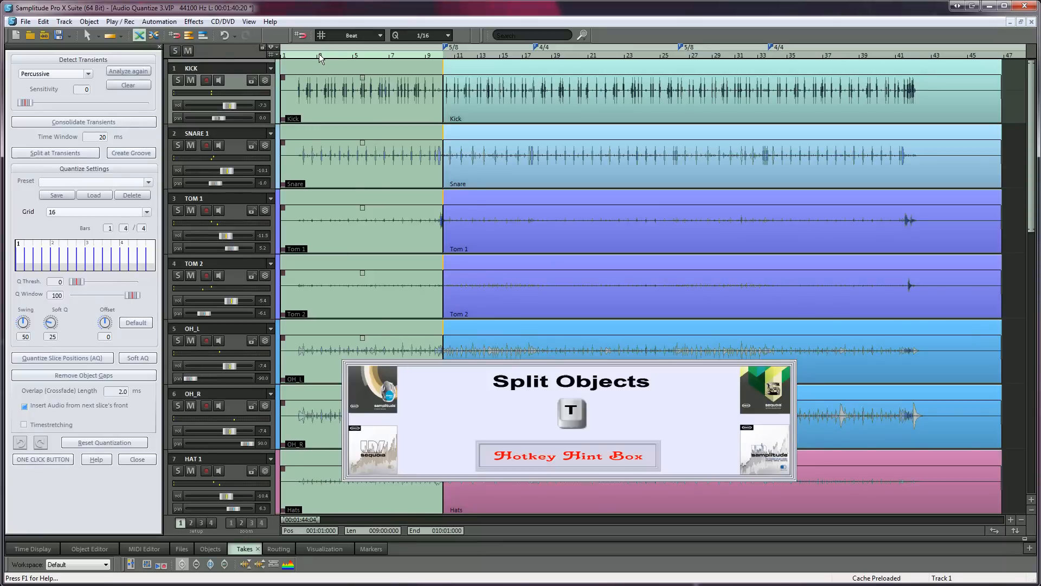
# Split the objects on all tracks at the remaining time-signature markers, using the ranges of bars 10 to 18, 18 to 26 and 26 to 34
pyautogui.doubleClick(489, 47)
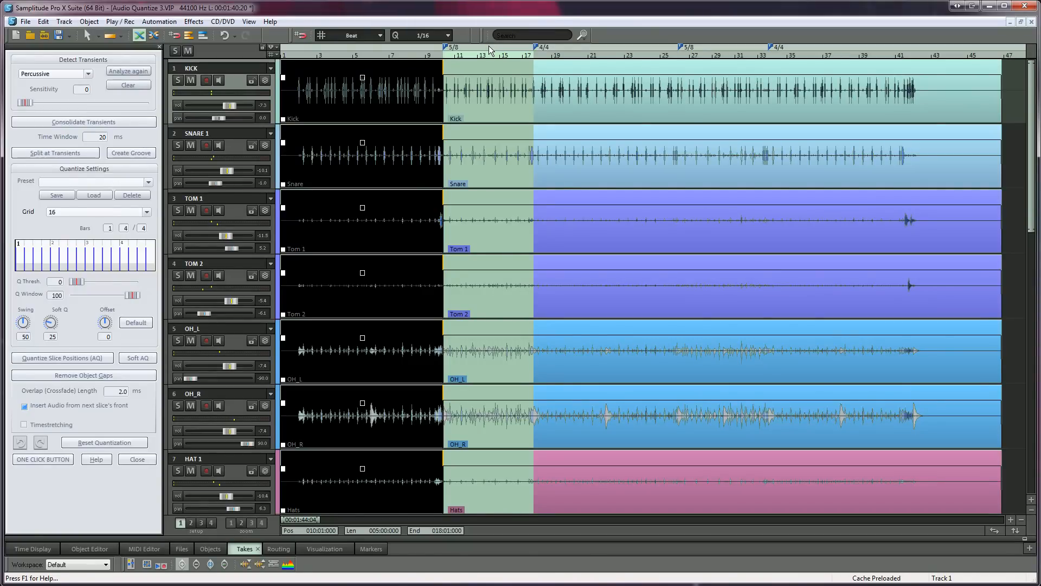
pyautogui.press('t')
pyautogui.click(583, 49)
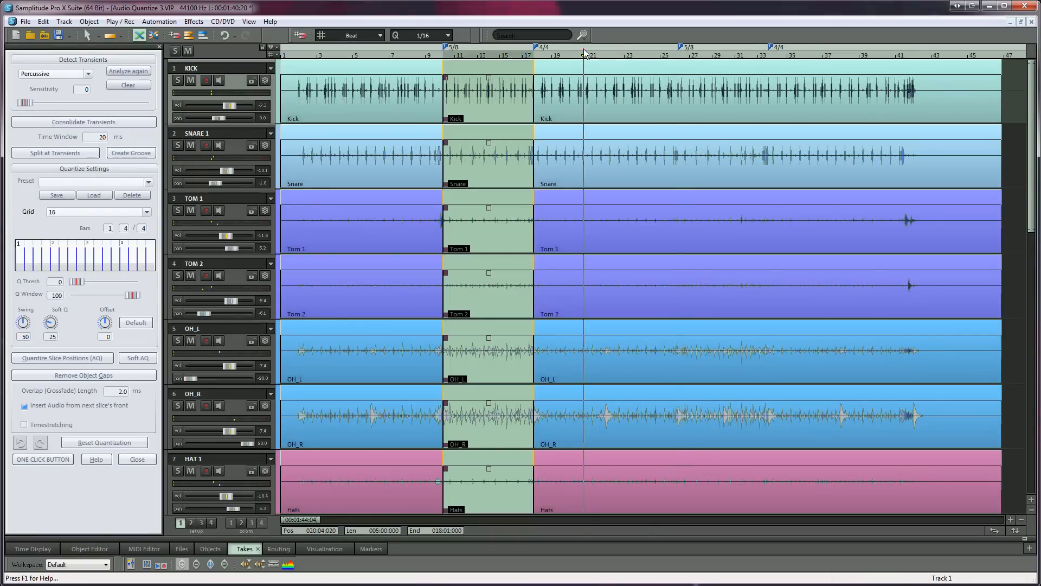
pyautogui.doubleClick(584, 48)
pyautogui.press('t')
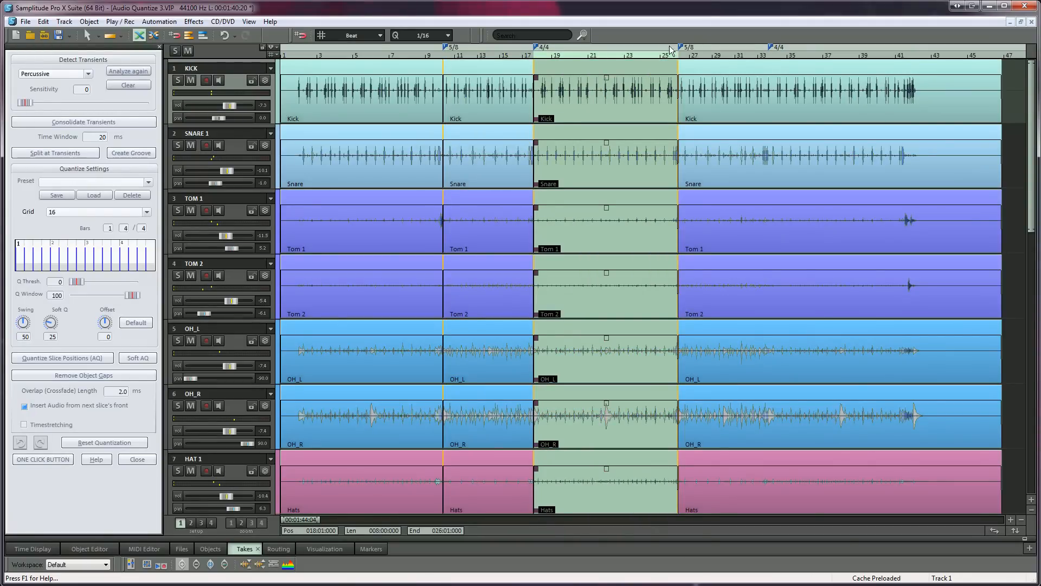
pyautogui.doubleClick(715, 47)
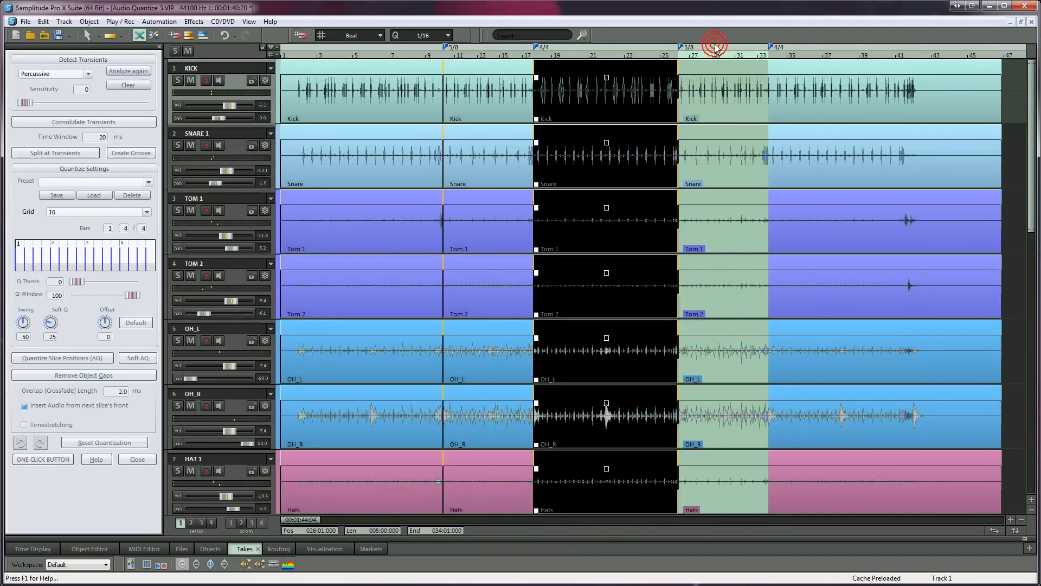
pyautogui.press('t')
# Detect the transients of the first Kick object with the sensitivity at 20
pyautogui.click(356, 112)
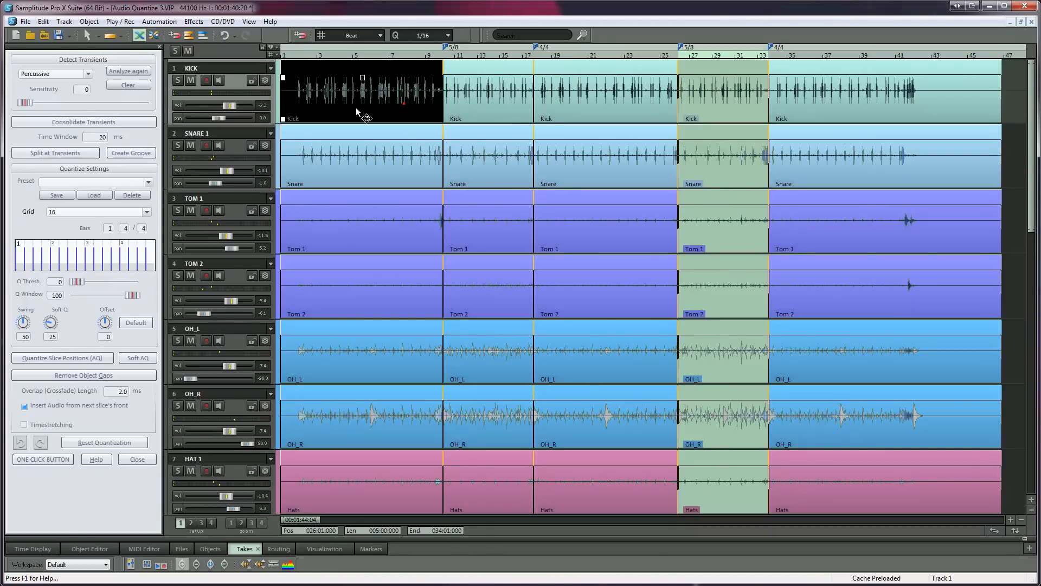
pyautogui.click(136, 71)
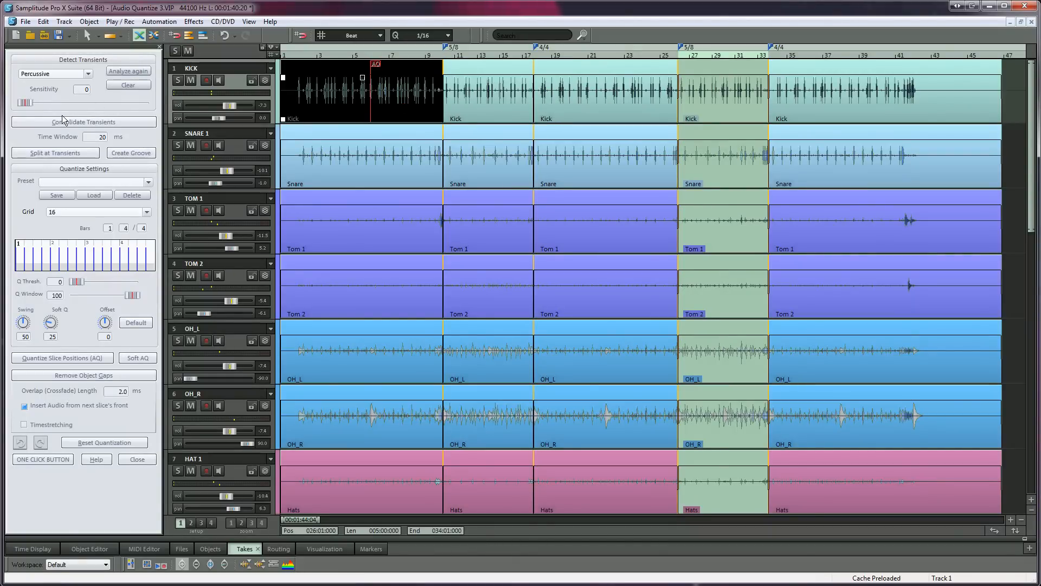
pyautogui.moveTo(24, 102); pyautogui.dragTo(50, 104)
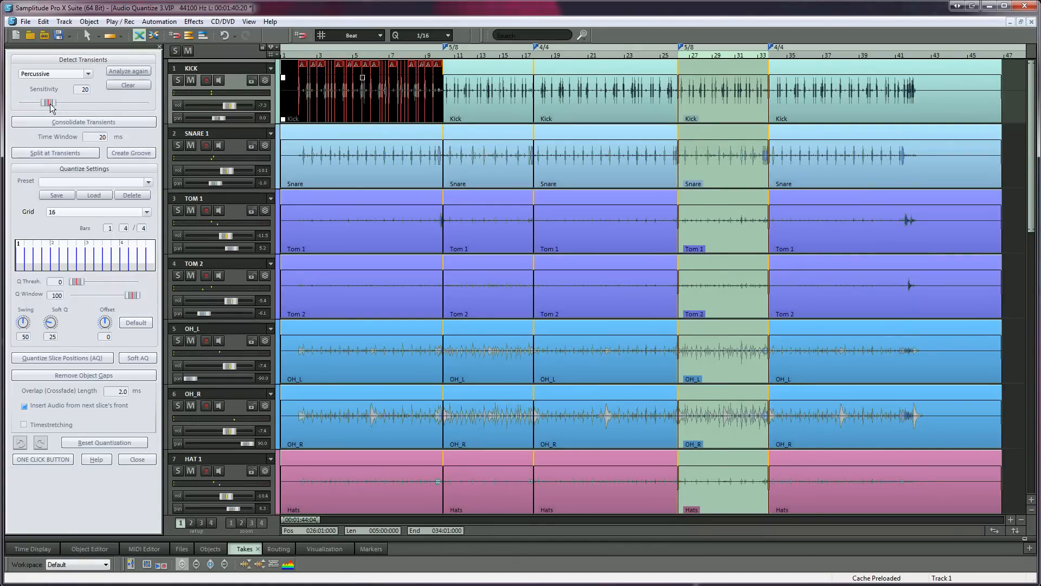
# Analyze the transients of the first Snare object in bars 1 to 10 and raise the detection sensitivity
pyautogui.click(301, 161)
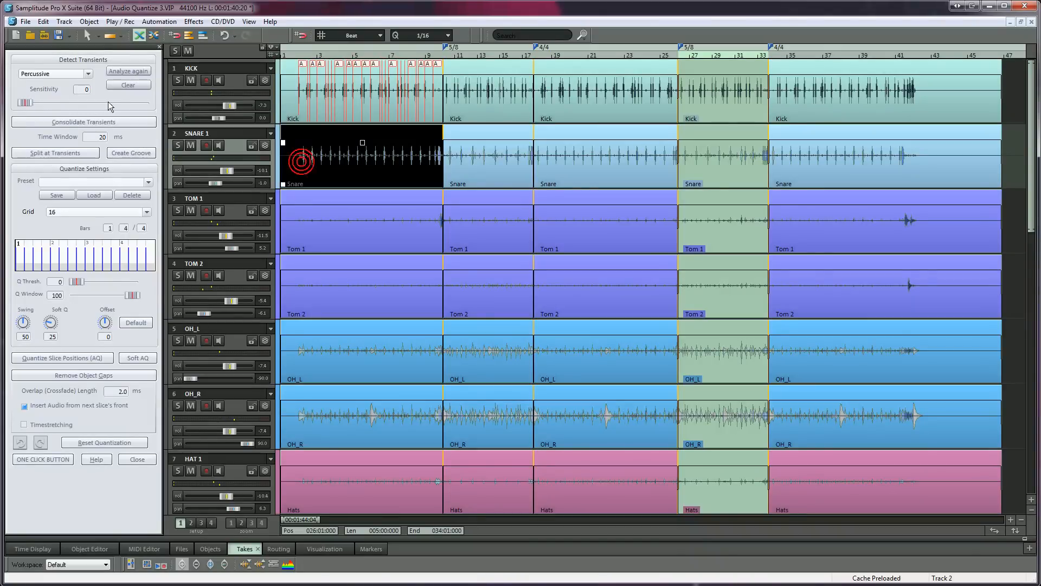
pyautogui.click(128, 71)
pyautogui.moveTo(26, 103); pyautogui.dragTo(56, 106)
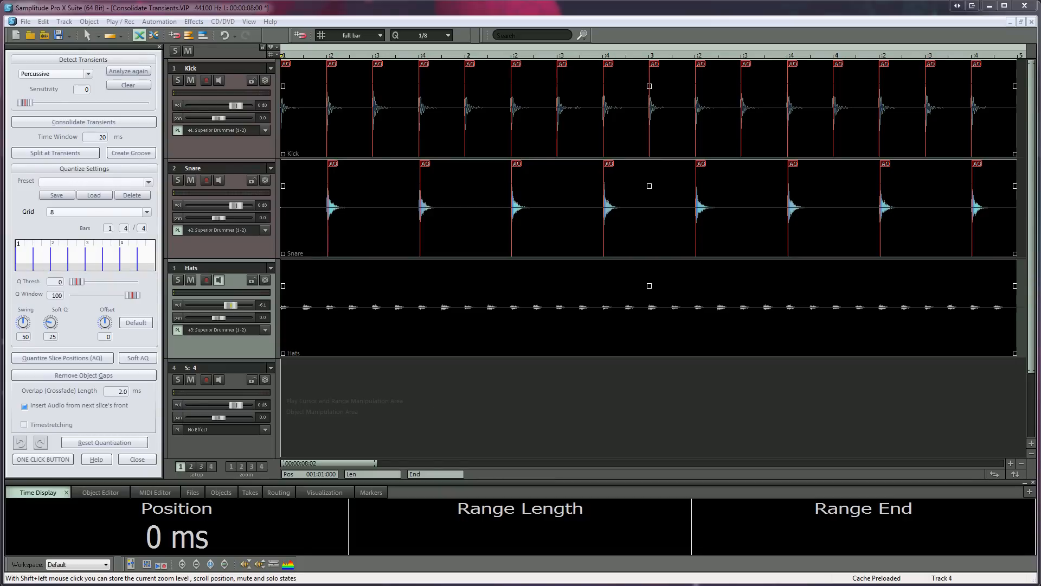
# In the Consolidate Transients project, measure the gap between the Kick and Snare transients, and consolidate the transients with a 20 ms time window
pyautogui.click(191, 466)
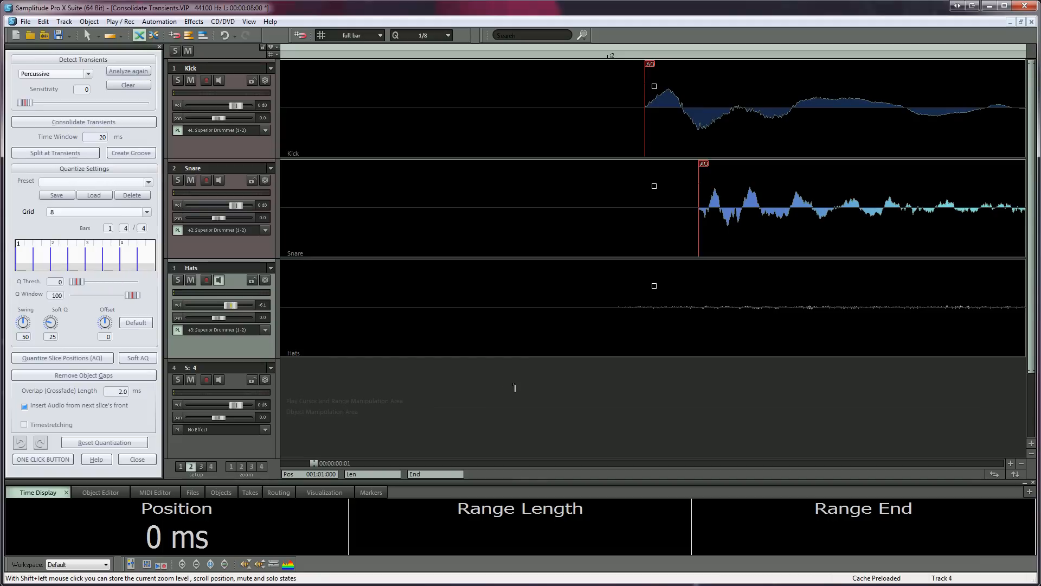
pyautogui.click(647, 176)
pyautogui.moveTo(647, 176); pyautogui.dragTo(700, 210)
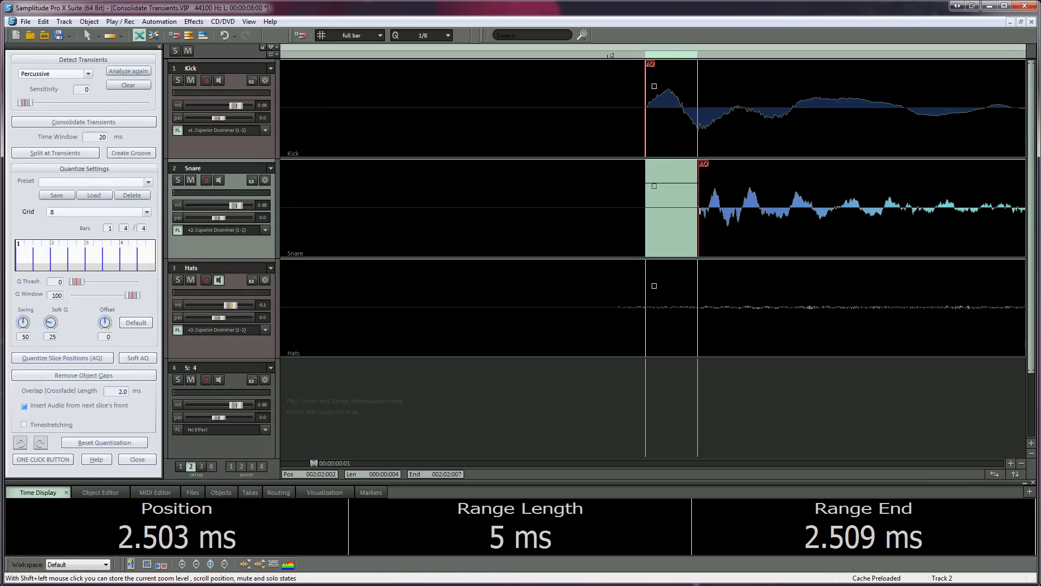
pyautogui.click(613, 179)
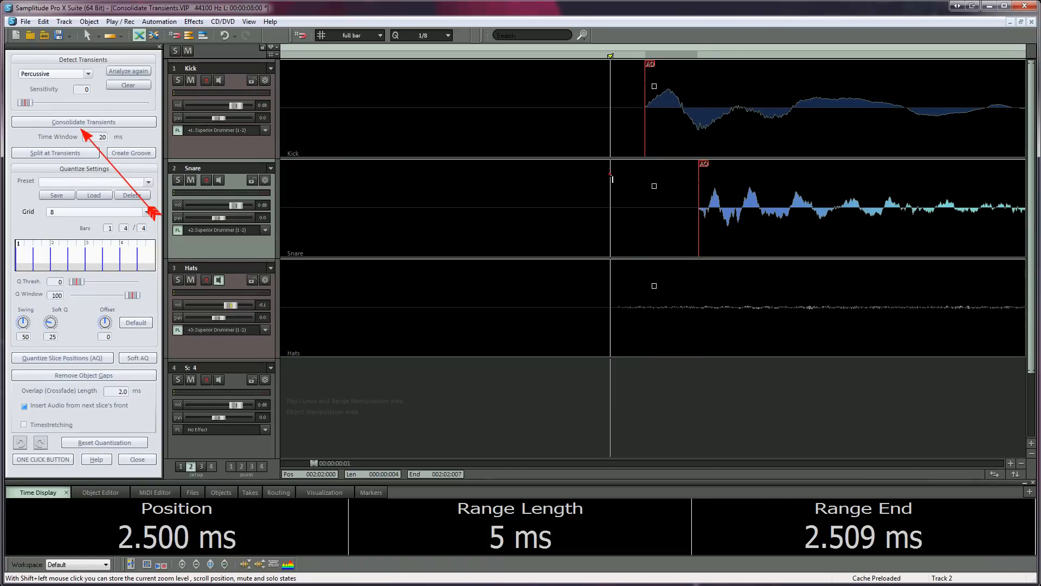
pyautogui.click(121, 121)
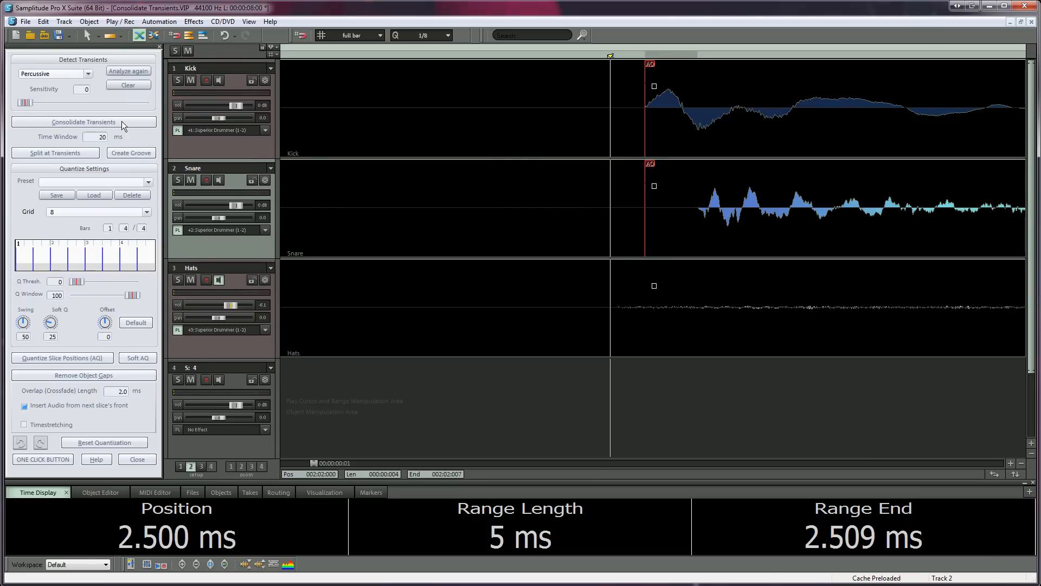
# Split the Kick, Snare and Hats objects at the consolidated transients and quantize the slice positions to grid 8
pyautogui.click(64, 153)
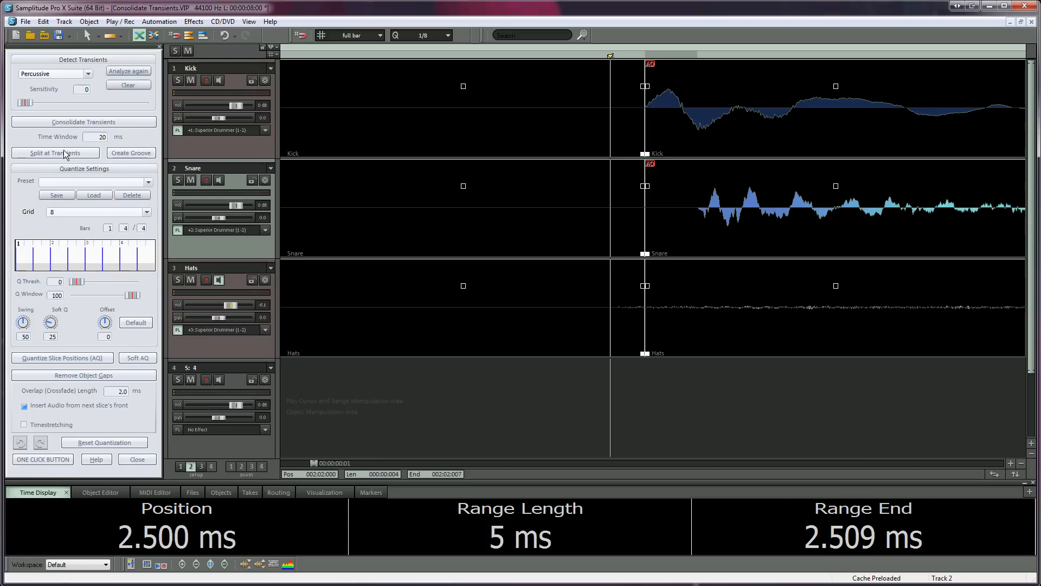
pyautogui.click(61, 358)
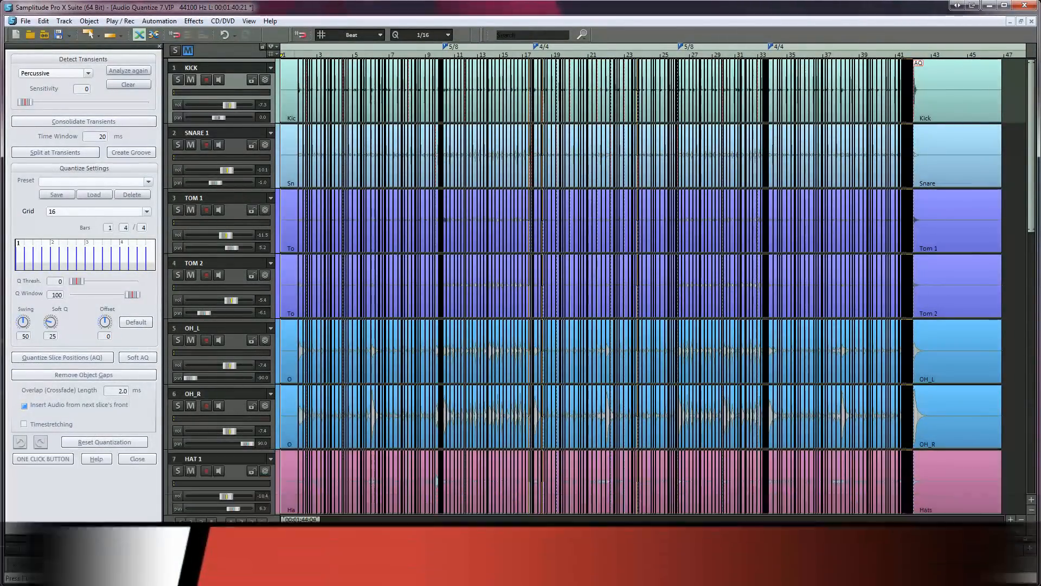
# In the Audio Quantize 7 project, glue all slices on each of the Kick, Snare 1, Tom 1 and Tom 2 tracks into one object
pyautogui.doubleClick(1014, 110)
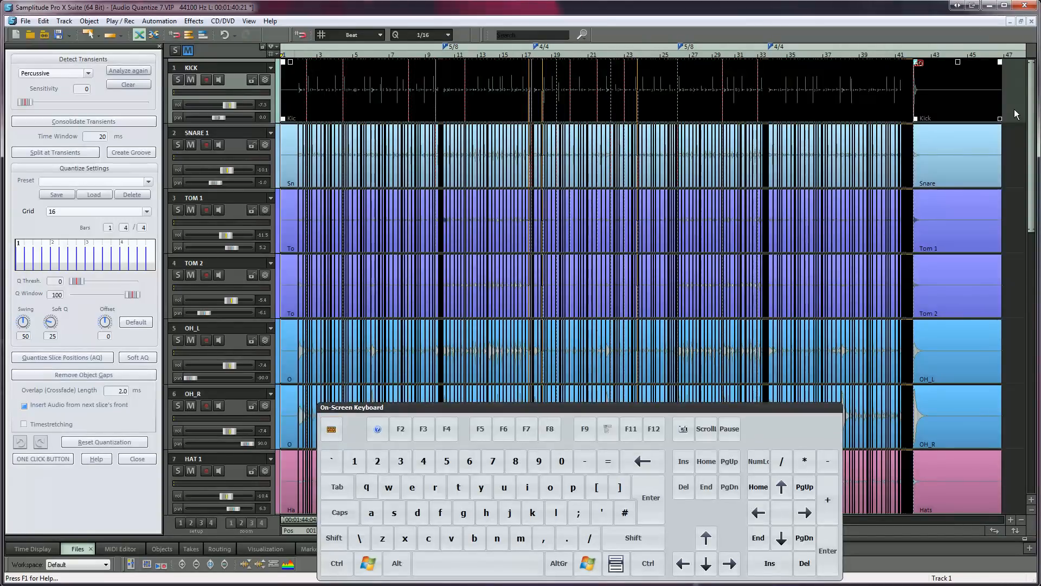
pyautogui.hotkey('ctrl', 'alt', 'g')
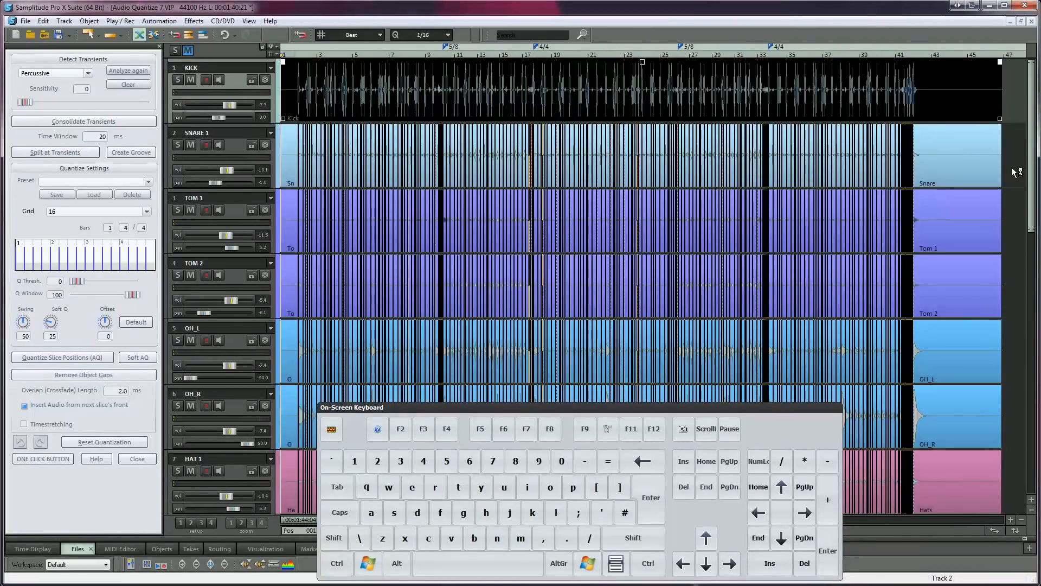
pyautogui.doubleClick(1014, 173)
pyautogui.hotkey('ctrl', 'alt', 'g')
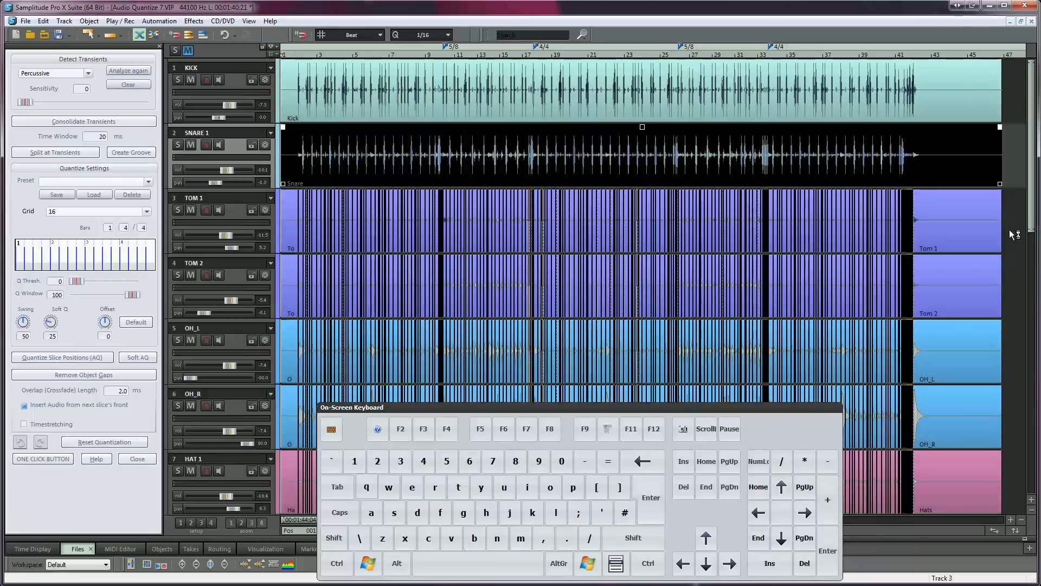
pyautogui.doubleClick(1013, 234)
pyautogui.hotkey('ctrl', 'alt', 'g')
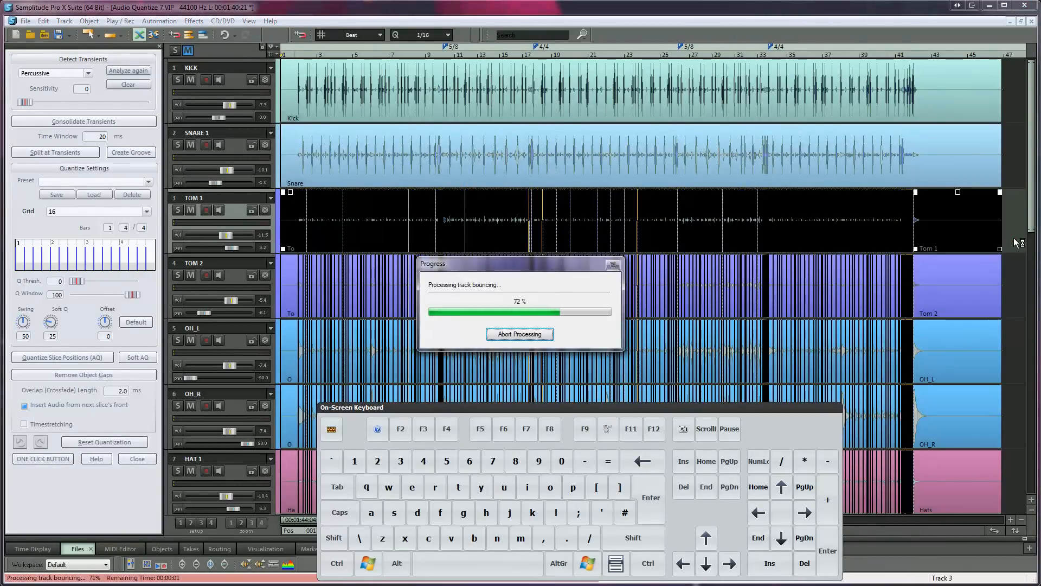
pyautogui.doubleClick(1012, 298)
pyautogui.hotkey('ctrl', 'alt', 'g')
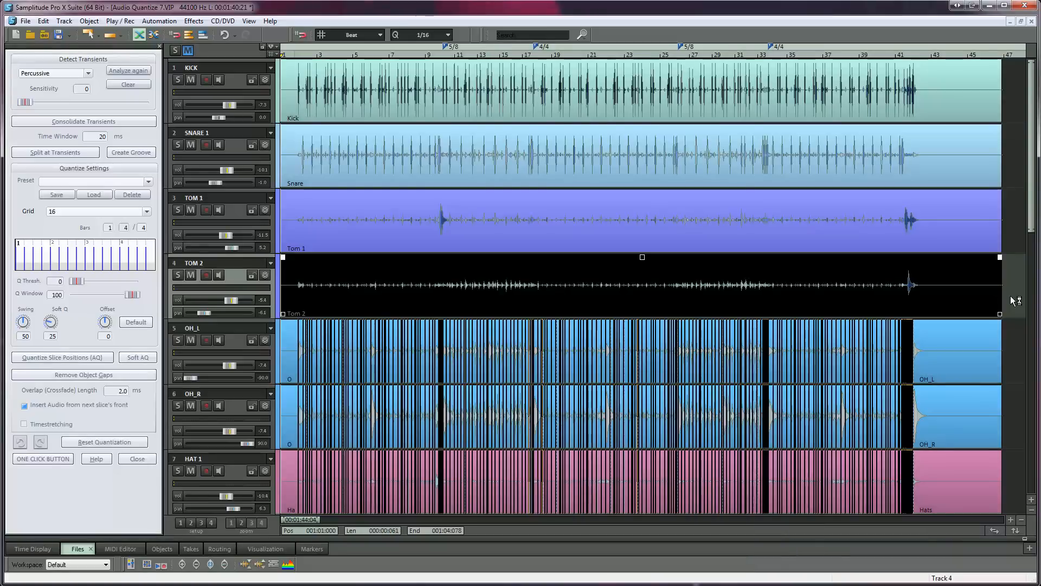
# Glue all slices on each of the OH_L, OH_R and Hat 1 tracks into one object per track
pyautogui.doubleClick(998, 360)
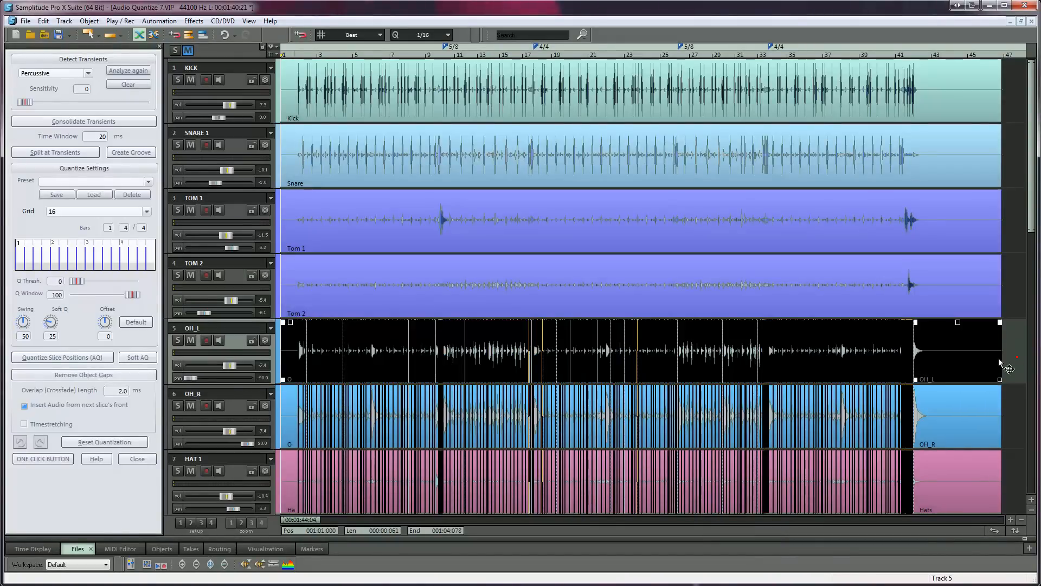
pyautogui.rightClick(999, 359)
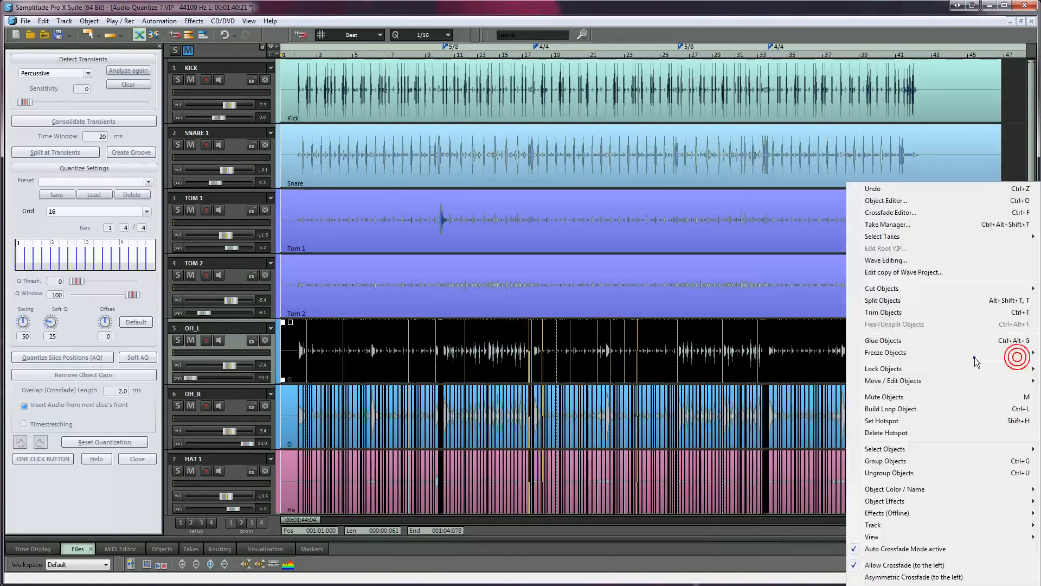
pyautogui.click(917, 340)
pyautogui.doubleClick(1006, 435)
pyautogui.rightClick(954, 426)
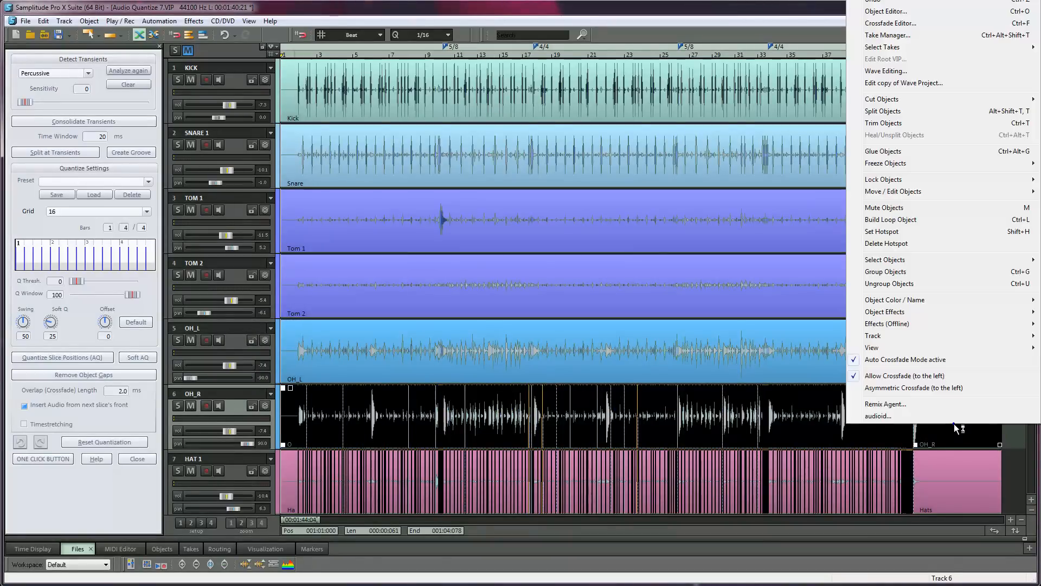
pyautogui.click(910, 151)
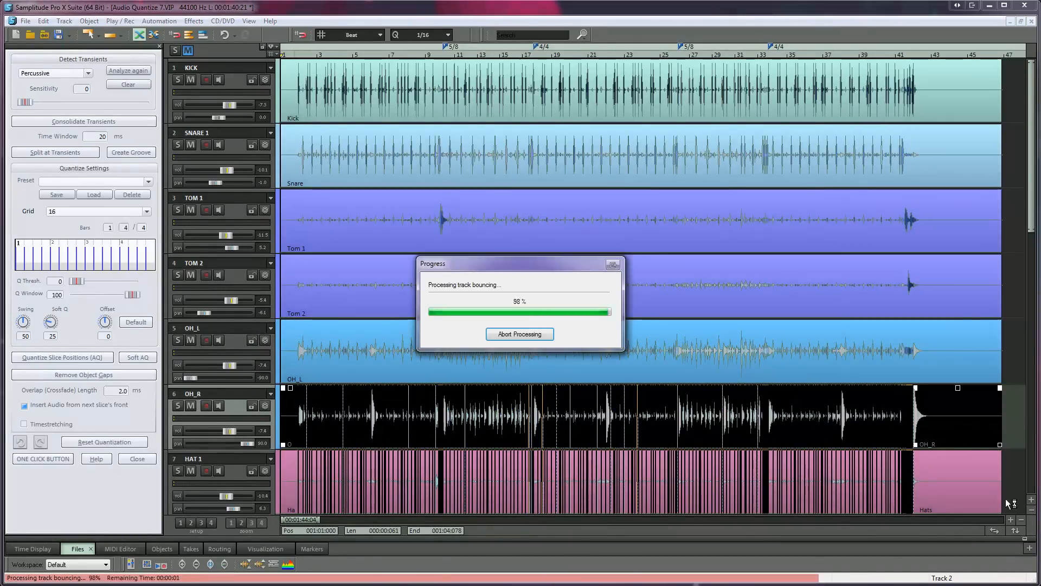
pyautogui.doubleClick(1008, 503)
pyautogui.rightClick(1007, 503)
pyautogui.click(892, 213)
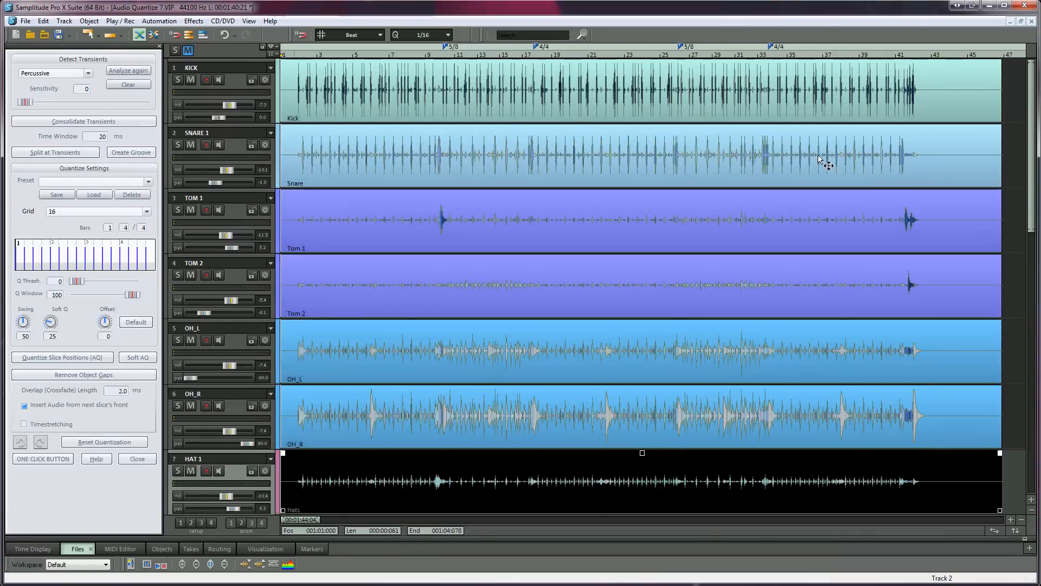
# Unfreeze the glued Kick, Snare, Tom 1 and Tom 2 objects in the Object Editor to restore their slices
pyautogui.doubleClick(757, 105)
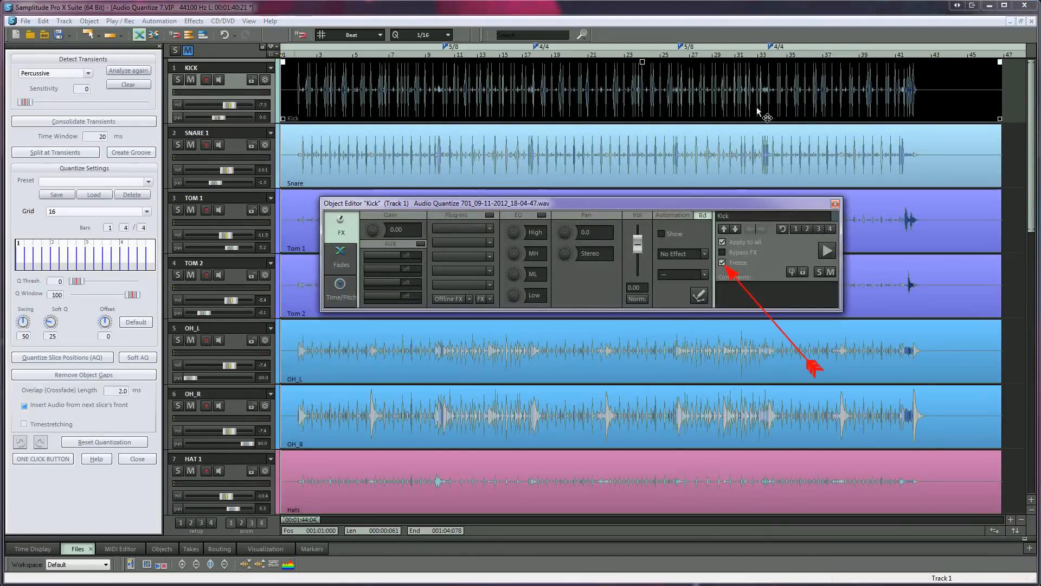
pyautogui.click(722, 263)
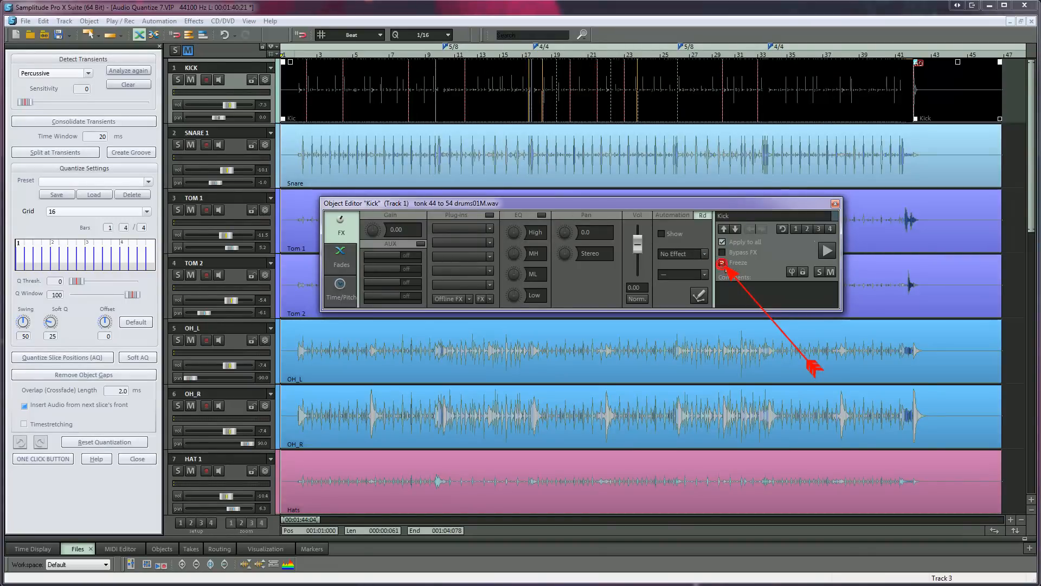
pyautogui.click(722, 262)
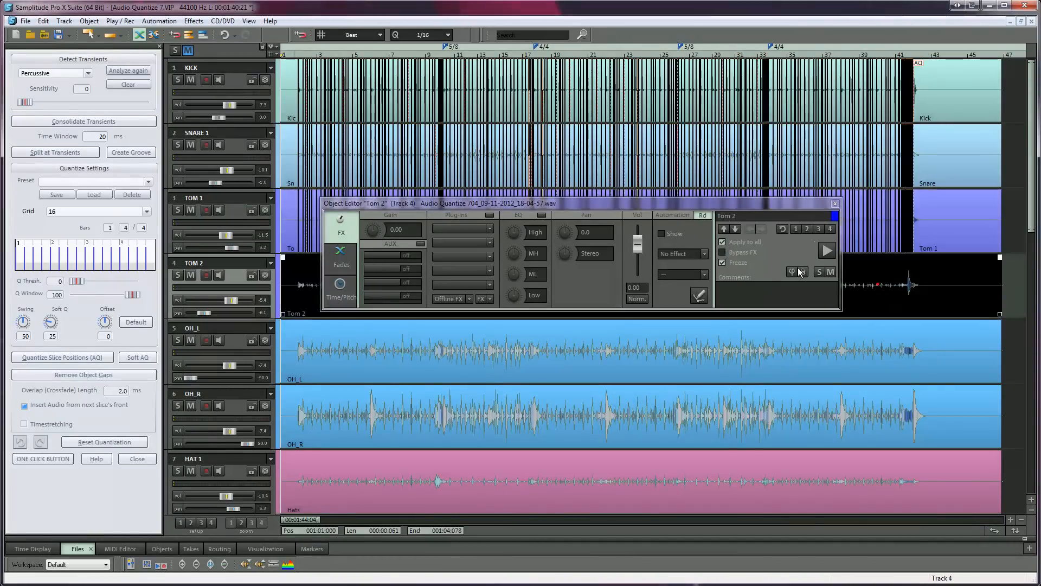
pyautogui.click(723, 263)
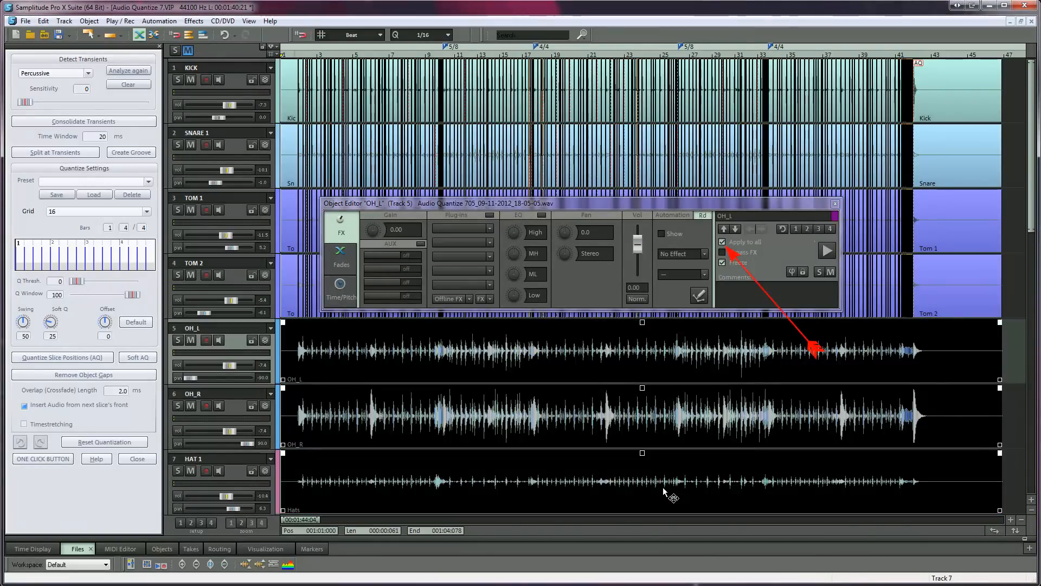
# Unfreeze the glued OH_L, OH_R and Hats objects together with Apply to all enabled, and close the Object Editor
pyautogui.click(722, 242)
pyautogui.click(722, 242)
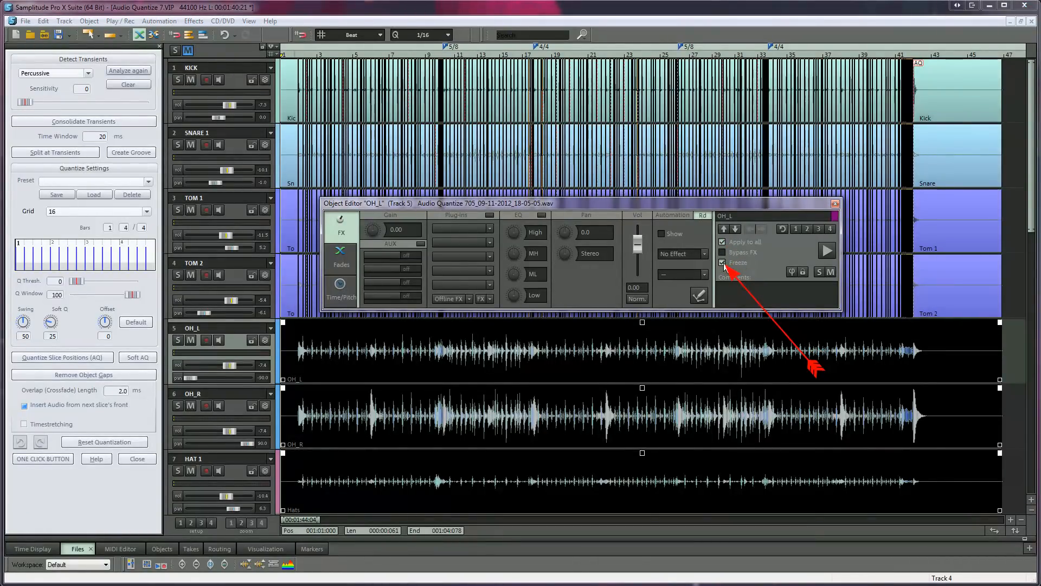
pyautogui.click(722, 262)
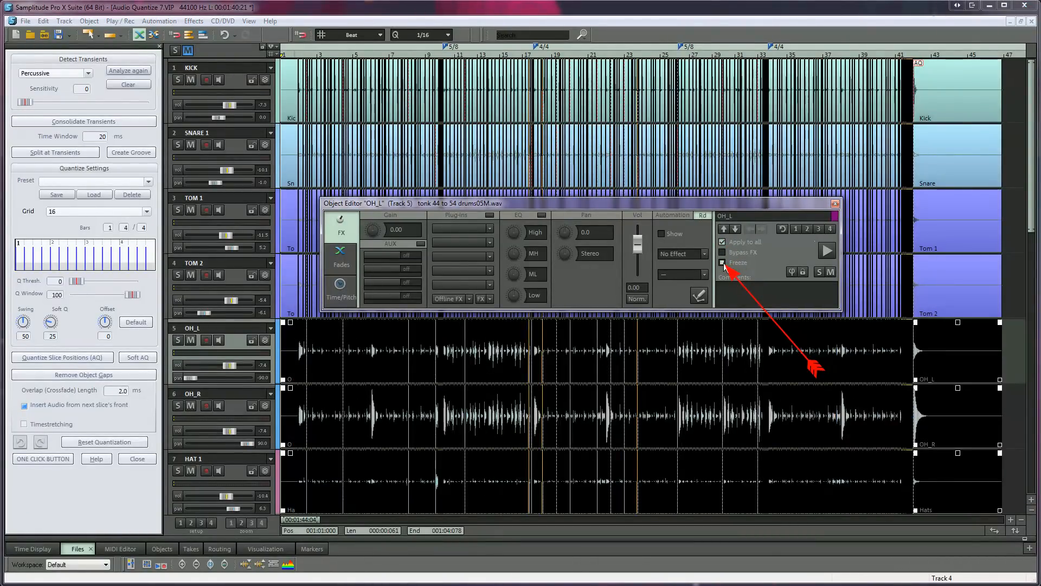
pyautogui.click(836, 204)
pyautogui.click(1008, 108)
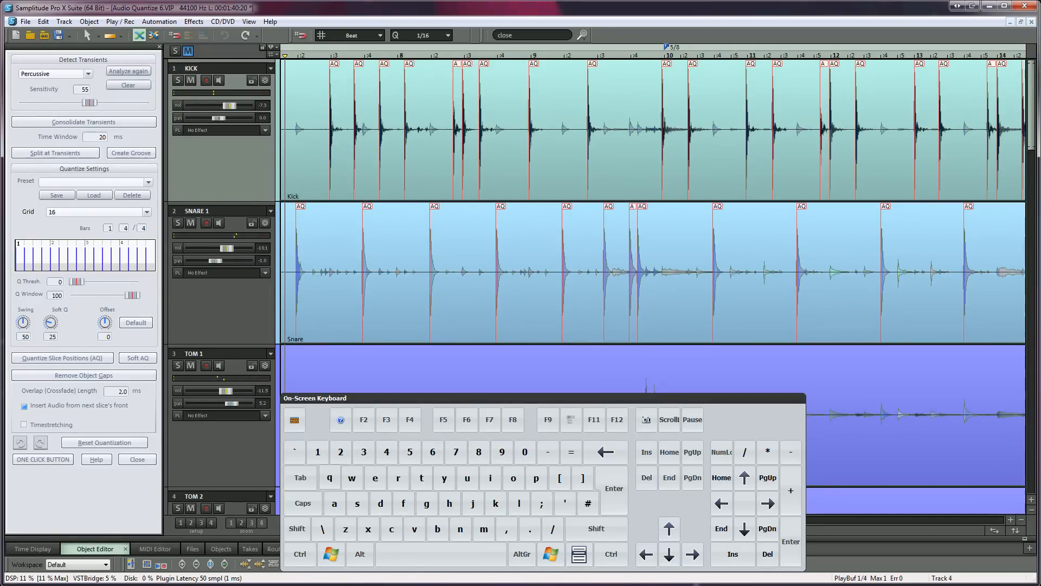
# In the Audio Quantize 6 project, view the Kick object's audio file in Wave Editing twice, returning to the arrangement each time
pyautogui.press('shift')
pyautogui.keyDown('shift'); pyautogui.doubleClick(560, 168); pyautogui.keyUp('shift')
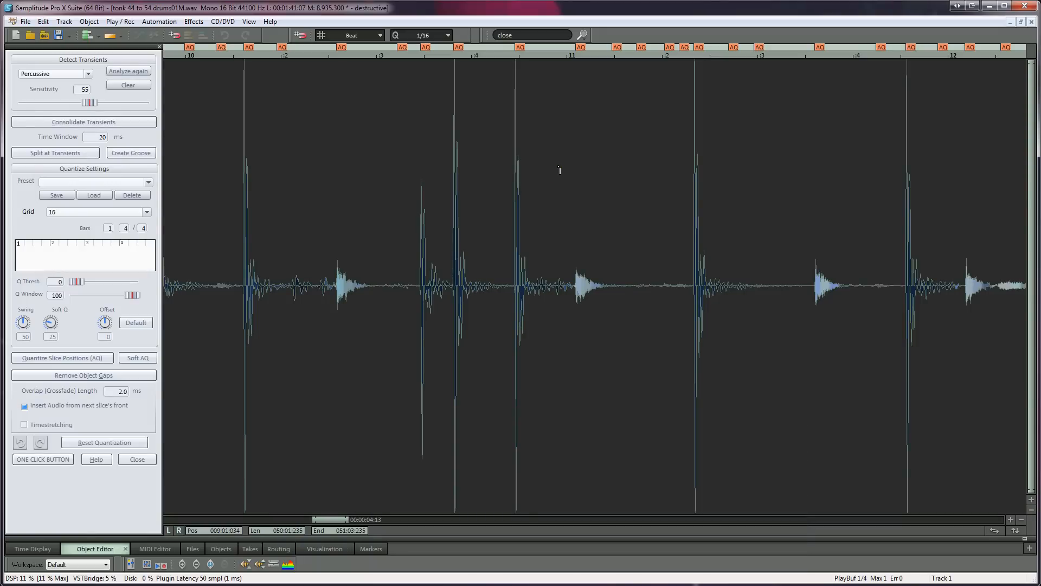
pyautogui.click(1031, 22)
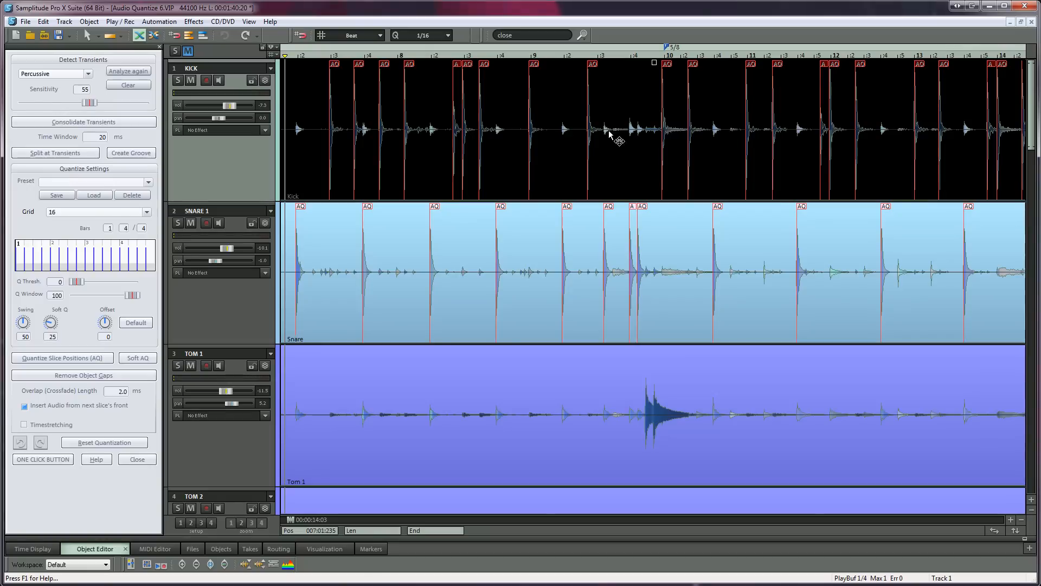
pyautogui.rightClick(567, 145)
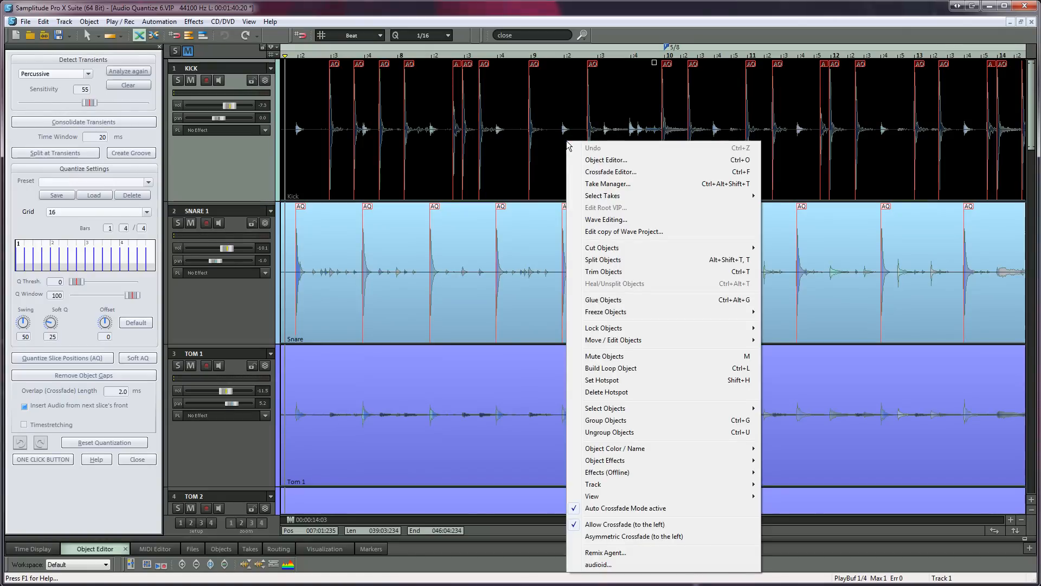
pyautogui.click(599, 221)
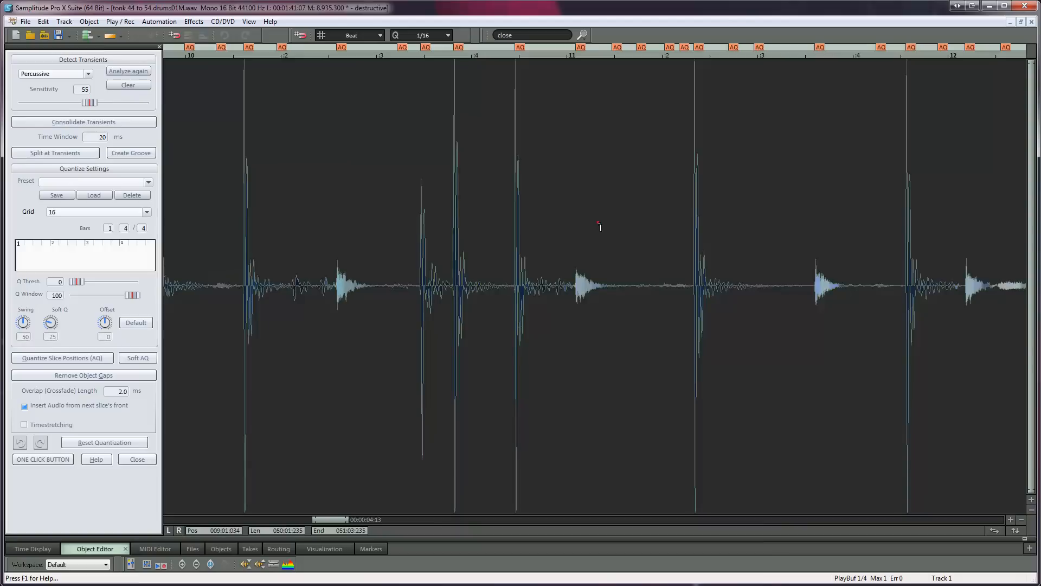
pyautogui.click(1031, 23)
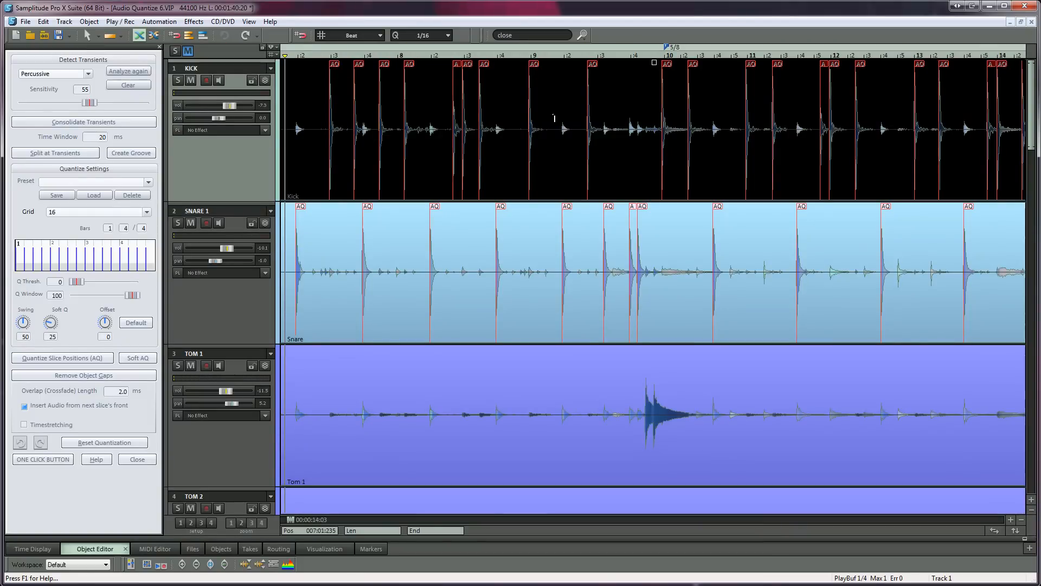
# Select a Kick range from about 8:04 to 9:02, view that range in Wave Editing and return to the arrangement
pyautogui.moveTo(518, 104); pyautogui.dragTo(582, 112)
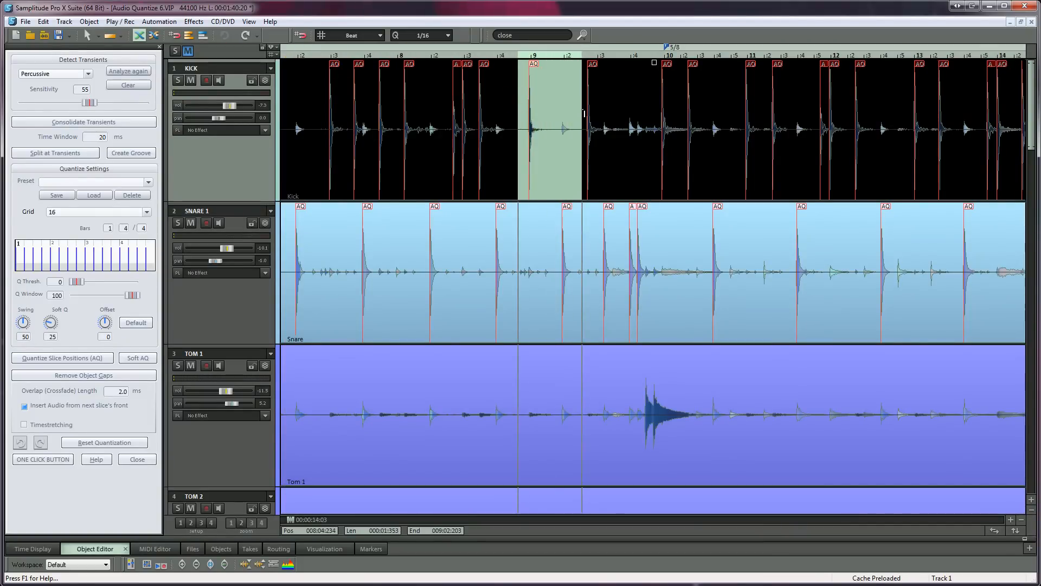
pyautogui.doubleClick(553, 162)
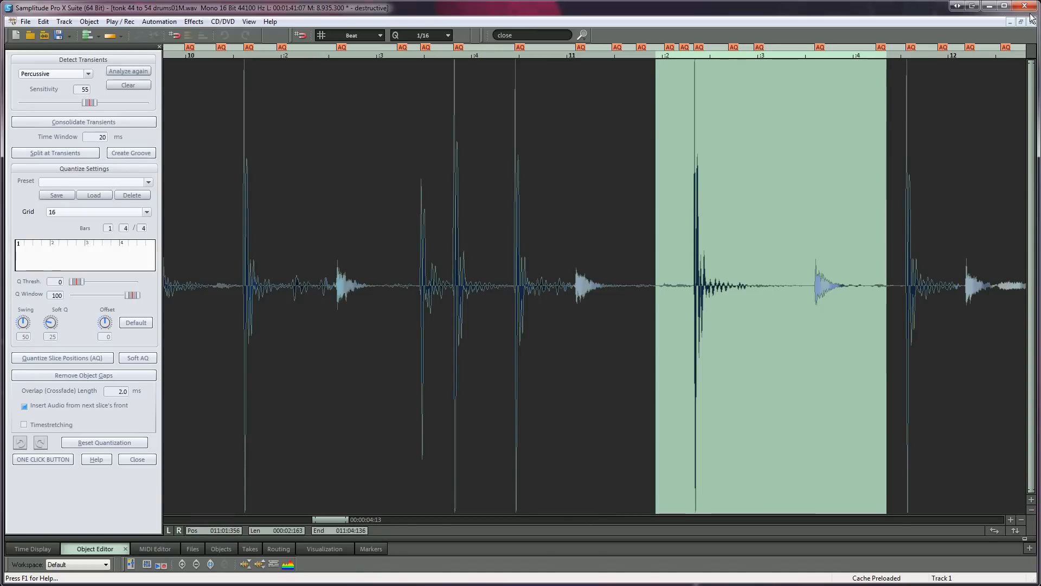
pyautogui.click(1031, 23)
# Place the play cursor at about 9:03 on the Kick track, just before the 5/8 marker, and examine the waveform there in Wave Editing
pyautogui.click(617, 71)
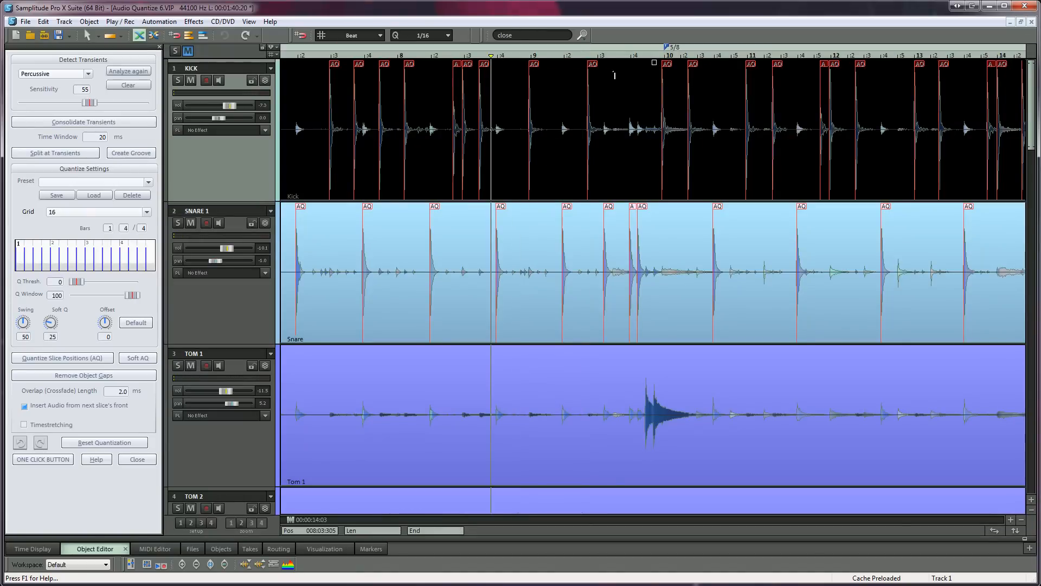
pyautogui.click(628, 72)
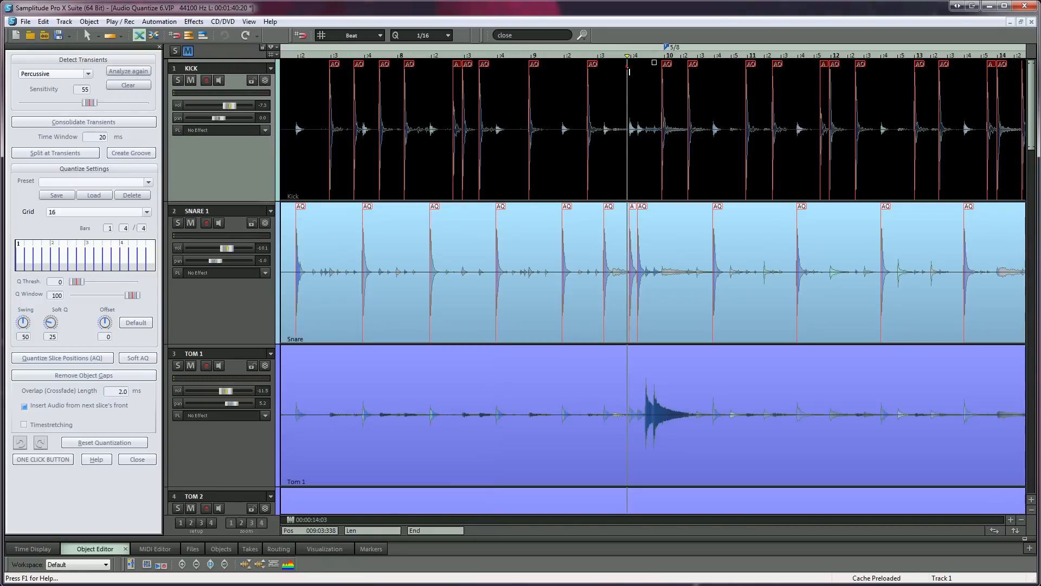
pyautogui.doubleClick(638, 160)
pyautogui.hotkey('ctrl', 'Down')
pyautogui.hotkey('ctrl', 'Down')
pyautogui.hotkey('ctrl', 'Up')
pyautogui.hotkey('ctrl', 'Up')
pyautogui.hotkey('ctrl', 'Up')
pyautogui.hotkey('ctrl', 'Up')
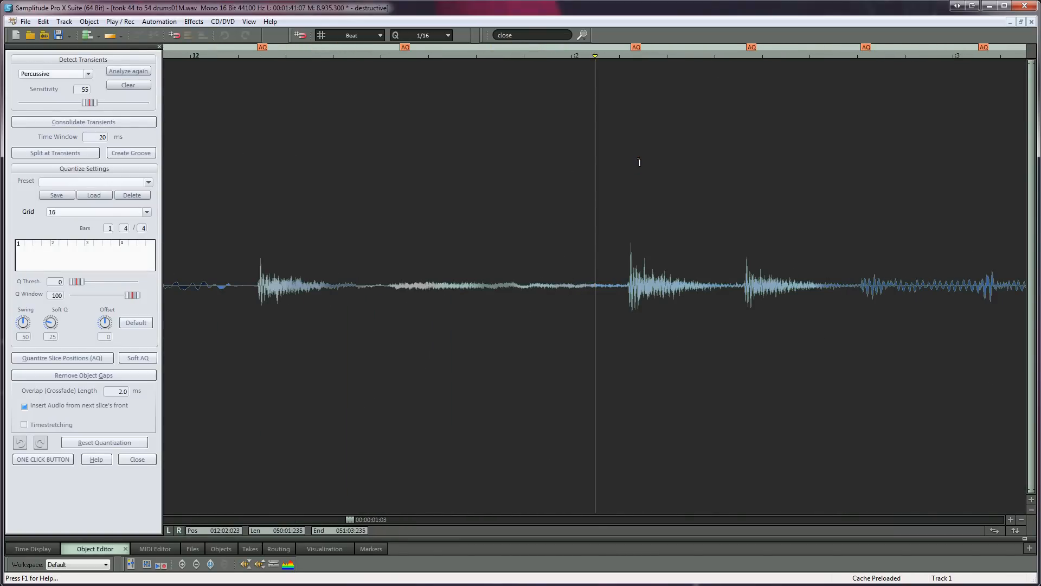
# Zoom out in Wave Editing and check the AQ transient markers around bar 12 against the Kick waveform
pyautogui.hotkey('ctrl', 'Down')
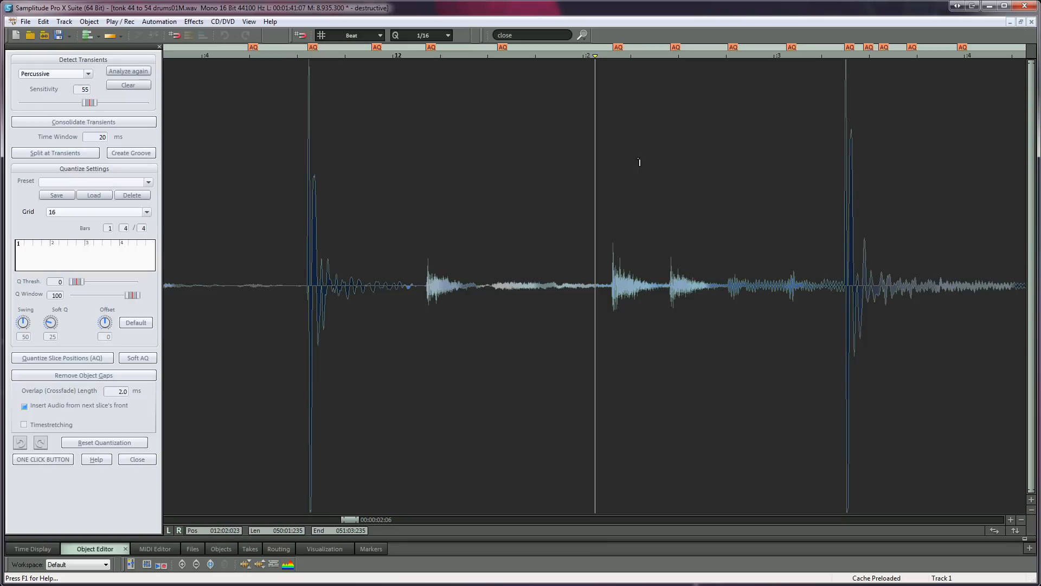
pyautogui.click(428, 47)
pyautogui.click(498, 48)
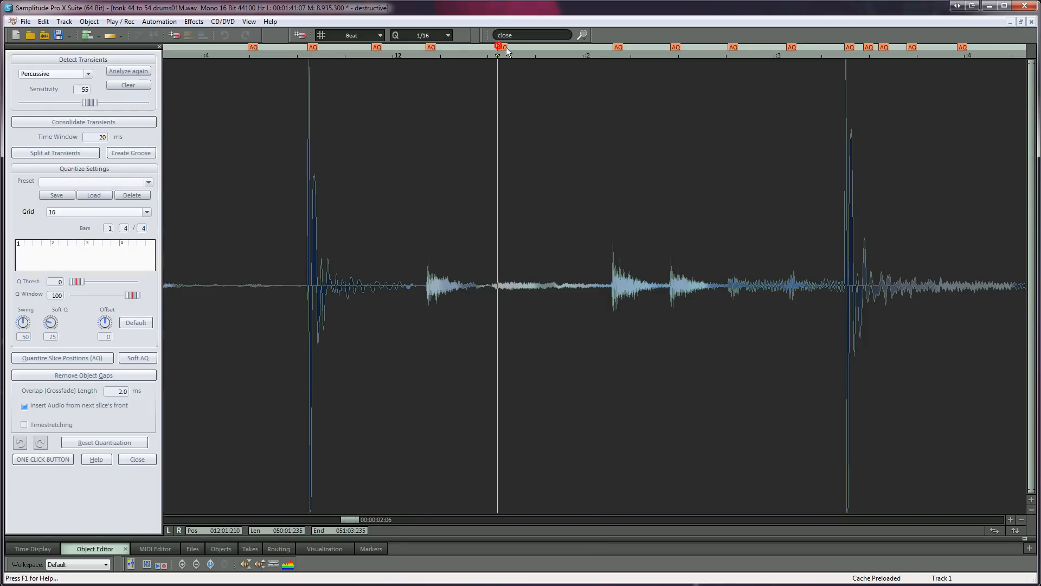
pyautogui.click(613, 47)
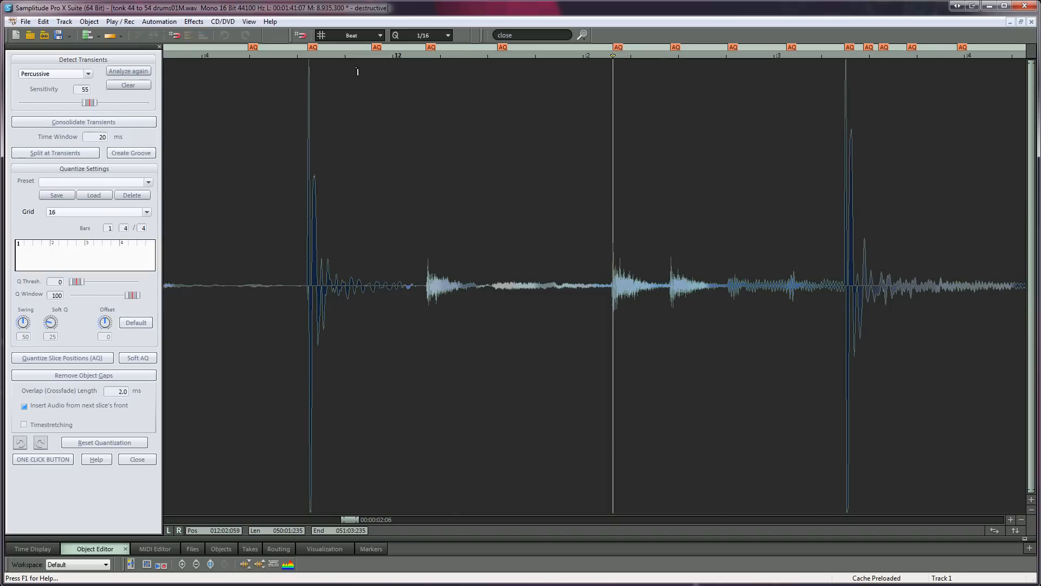
# Shift the AQ marker at the strong kick hit before bar 12 slightly earlier, and delete the AQ marker just after 12:02
pyautogui.click(308, 48)
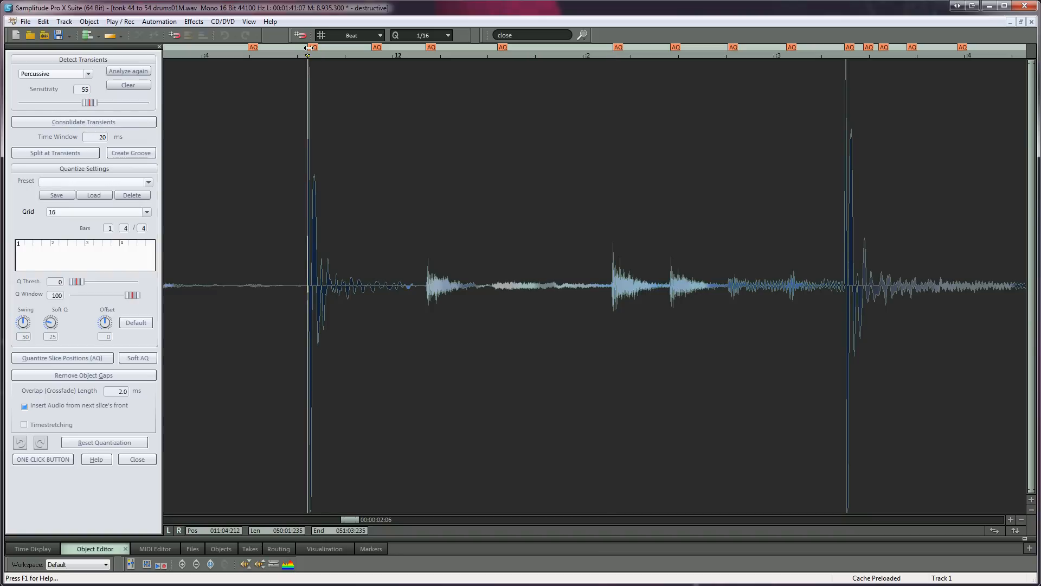
pyautogui.moveTo(308, 48)
pyautogui.mouseDown()
pyautogui.moveTo(268, 47)
pyautogui.moveTo(303, 48)
pyautogui.mouseUp()
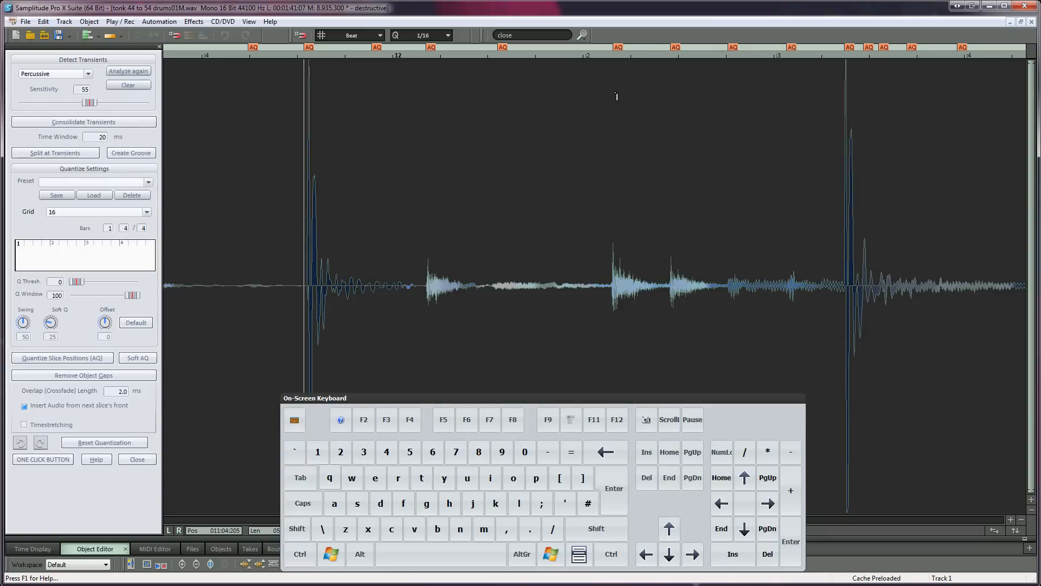
pyautogui.click(613, 49)
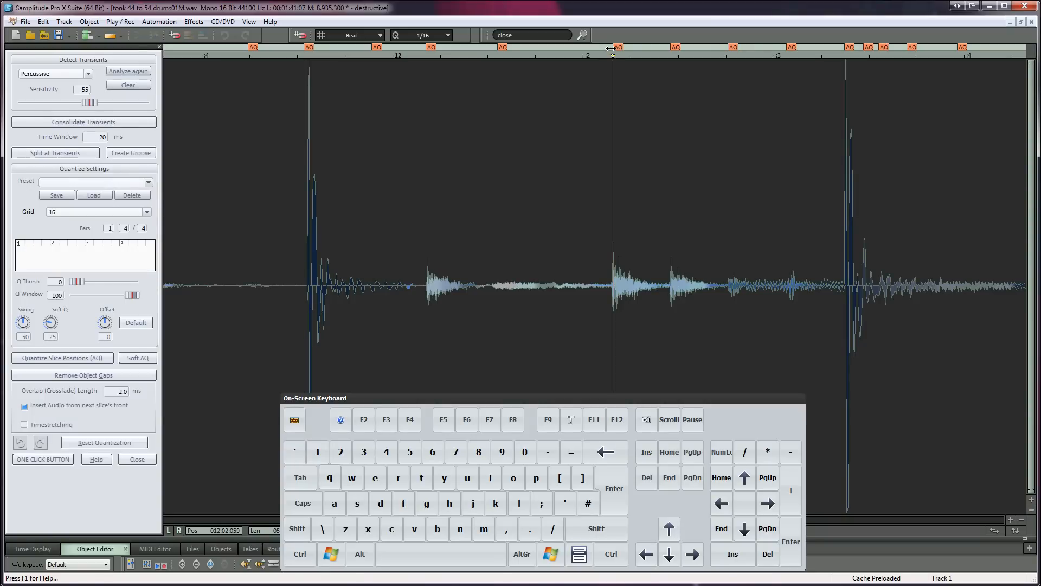
pyautogui.press('Delete')
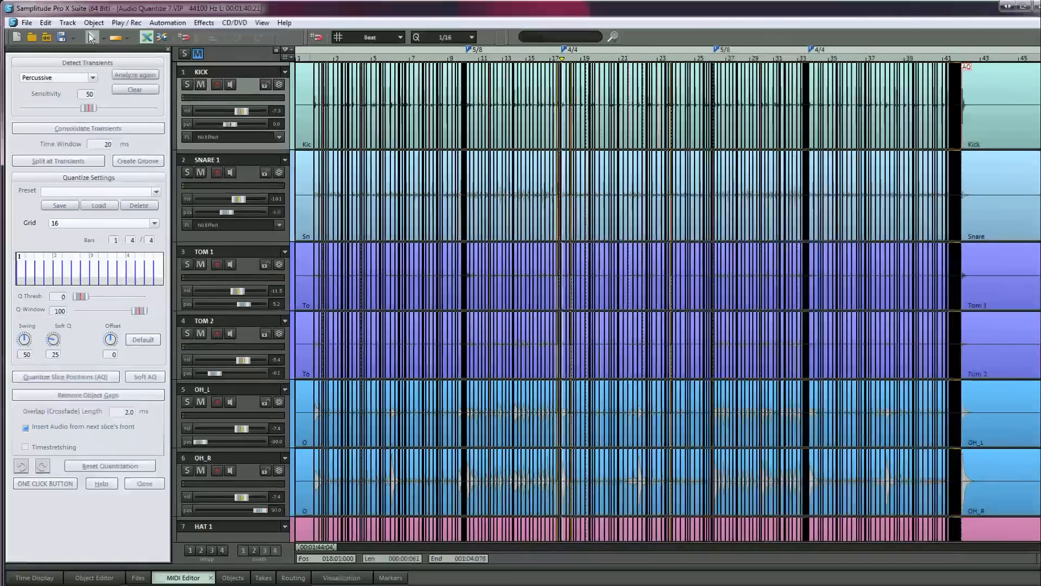
# In the Audio Quantize 7 project, select all objects in the Kick track
pyautogui.click(89, 22)
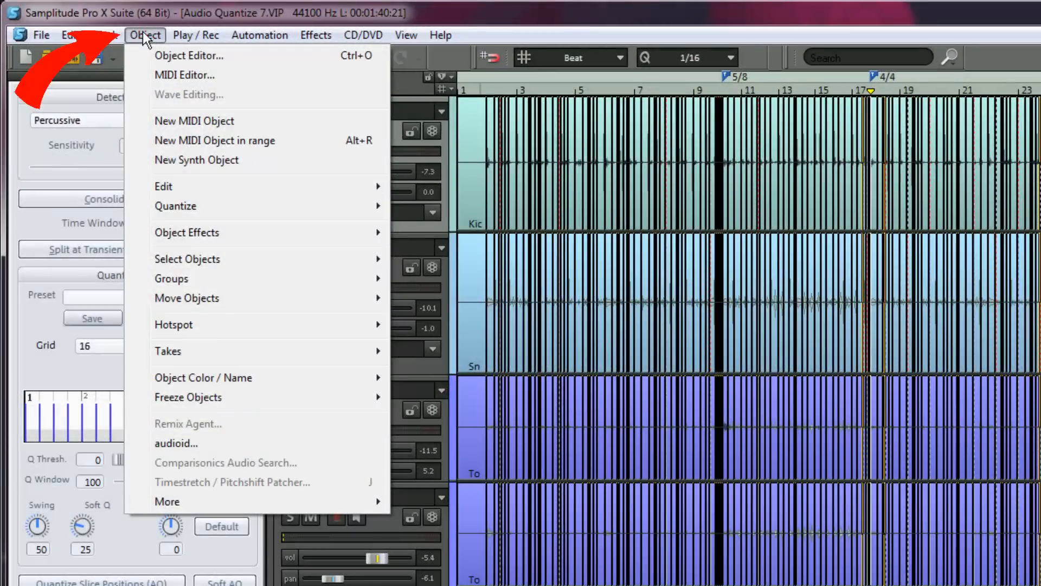
pyautogui.moveTo(184, 263)
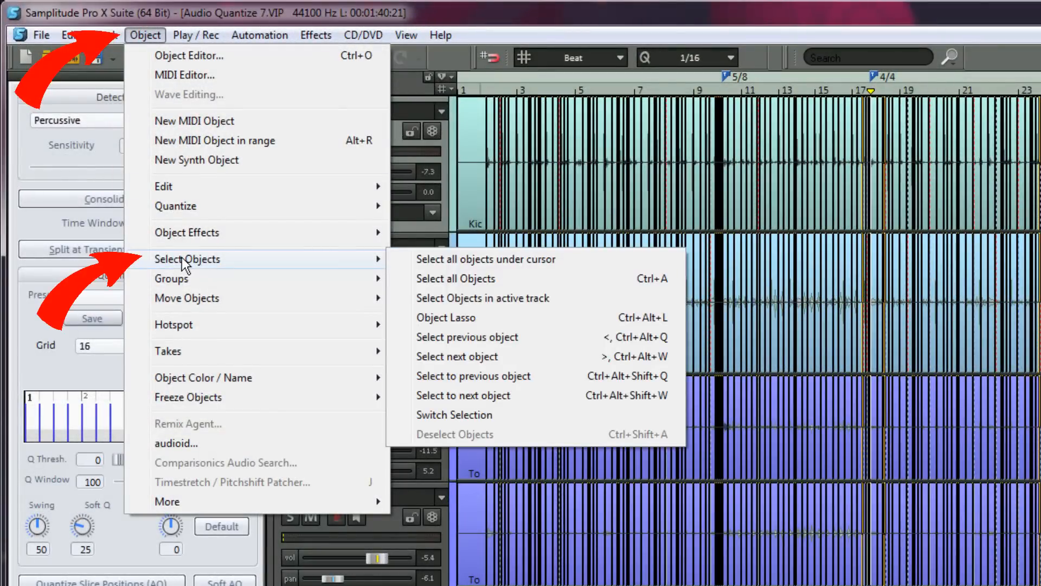
pyautogui.click(408, 300)
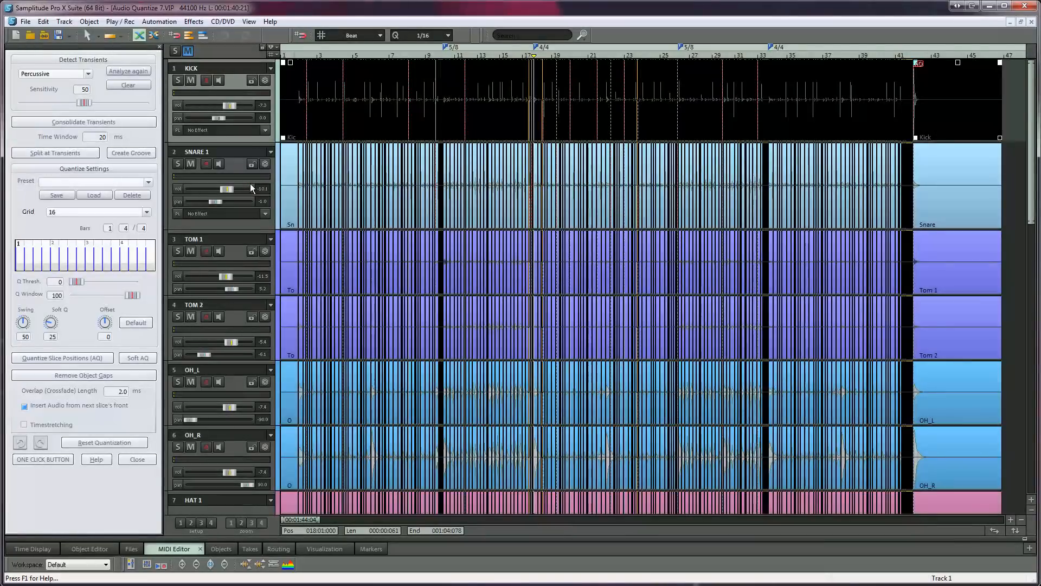
pyautogui.click(235, 79)
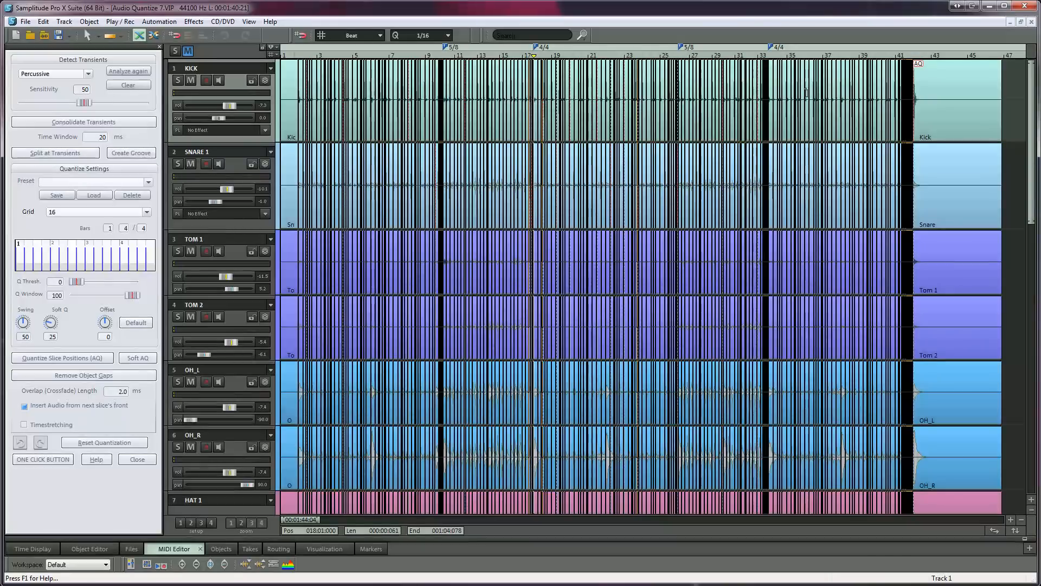
pyautogui.click(1013, 113)
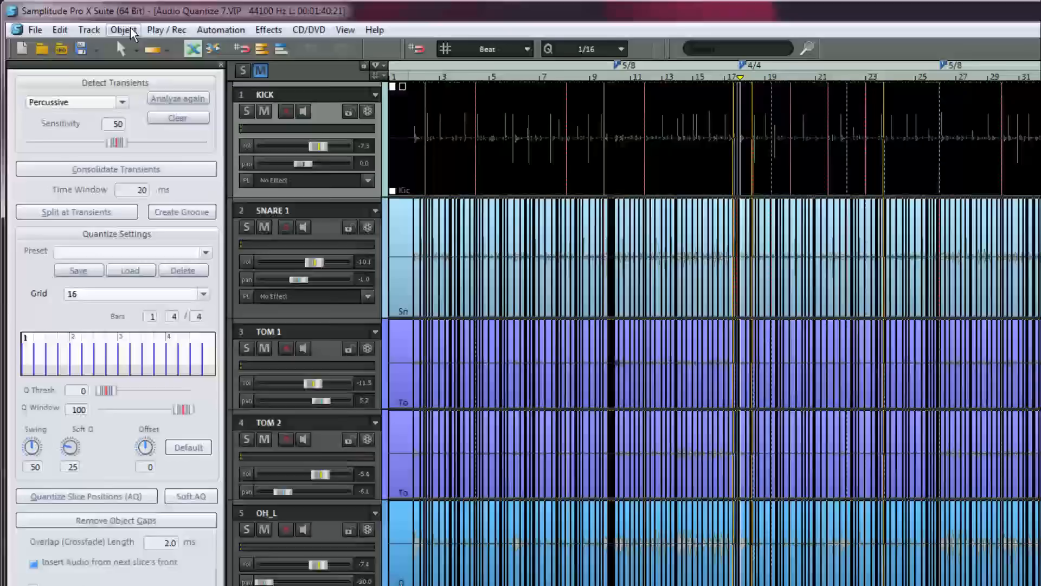
# Create MIDI triggers from the transients of the selected Kick objects using extended audio quantize
pyautogui.click(90, 21)
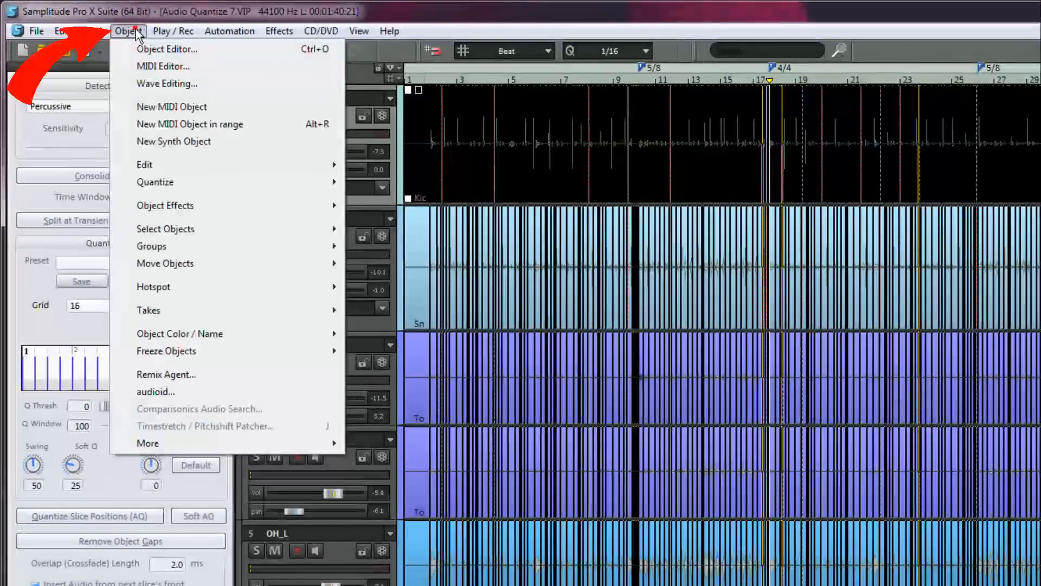
pyautogui.moveTo(163, 182)
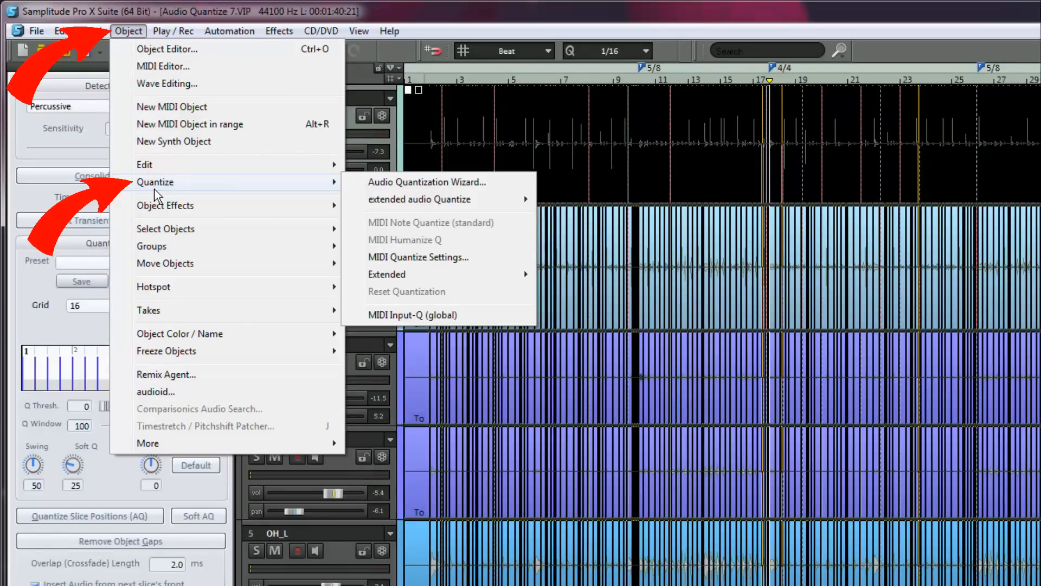
pyautogui.moveTo(433, 199)
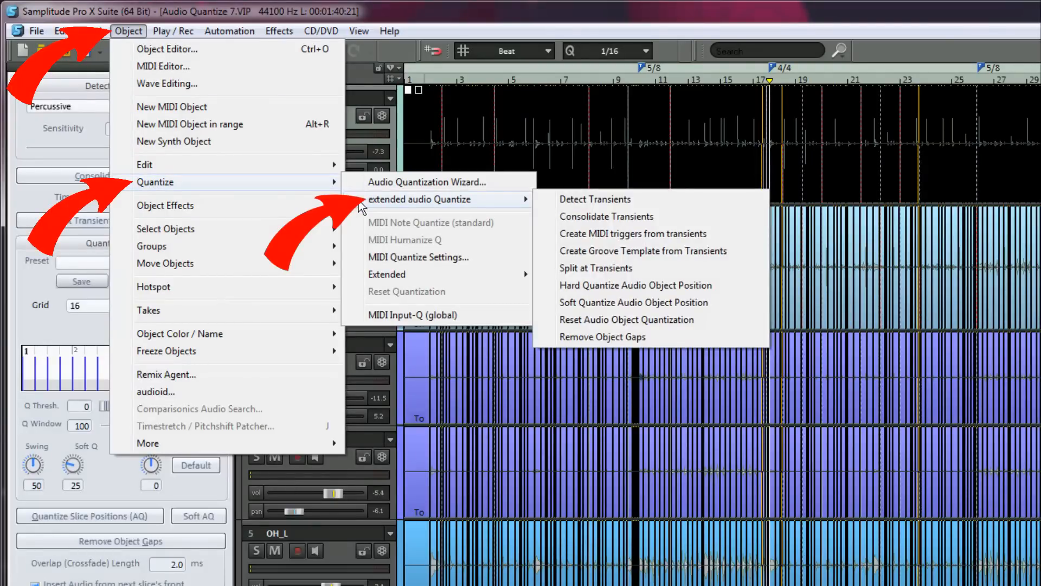
pyautogui.click(562, 238)
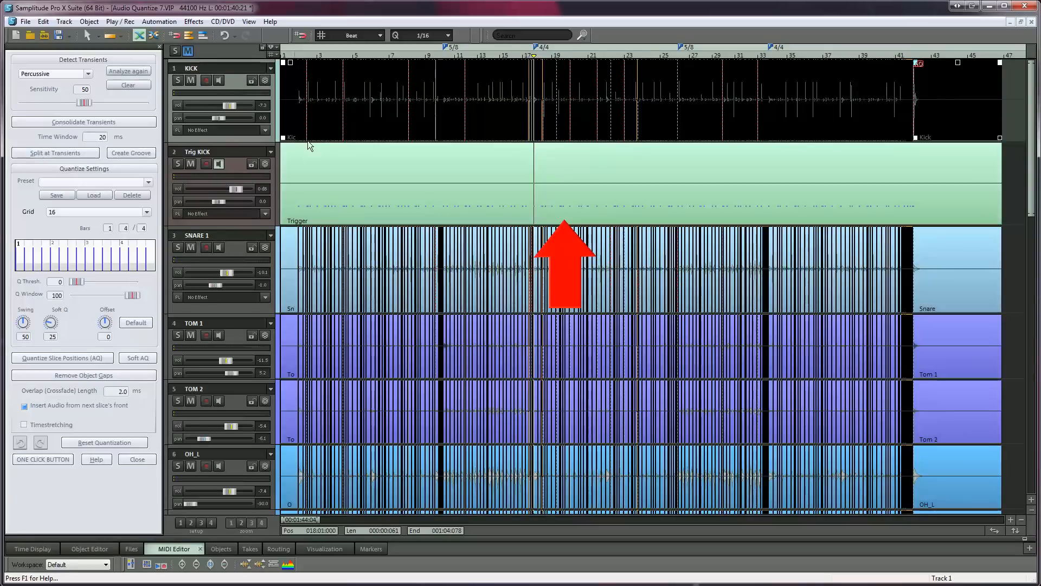
# Load Superior Drummer as the software instrument on the Trig KICK track with Simple routing and only the first output connected
pyautogui.click(268, 213)
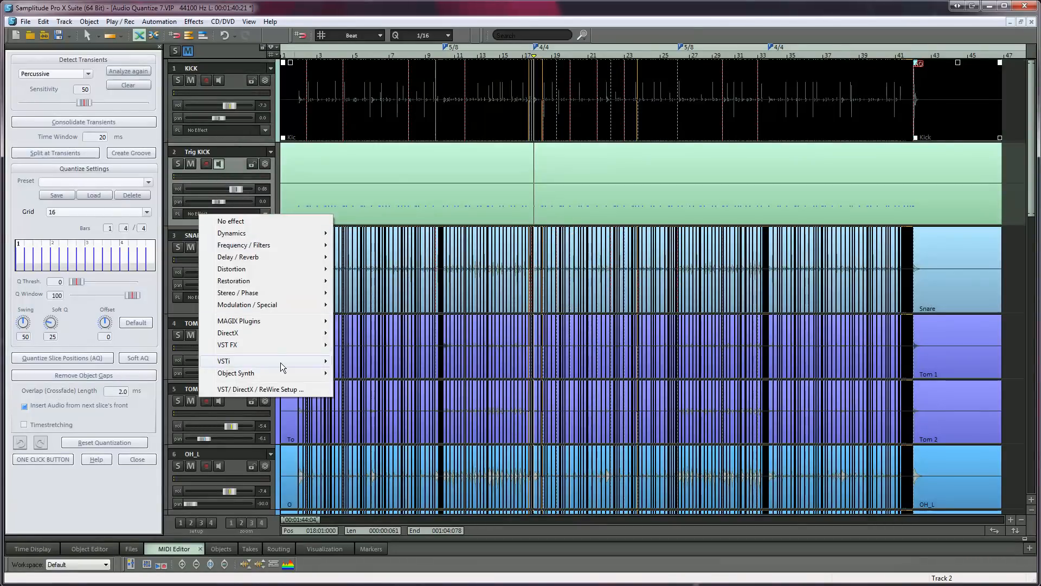
pyautogui.moveTo(281, 362)
pyautogui.moveTo(374, 390)
pyautogui.moveTo(483, 497)
pyautogui.click(537, 496)
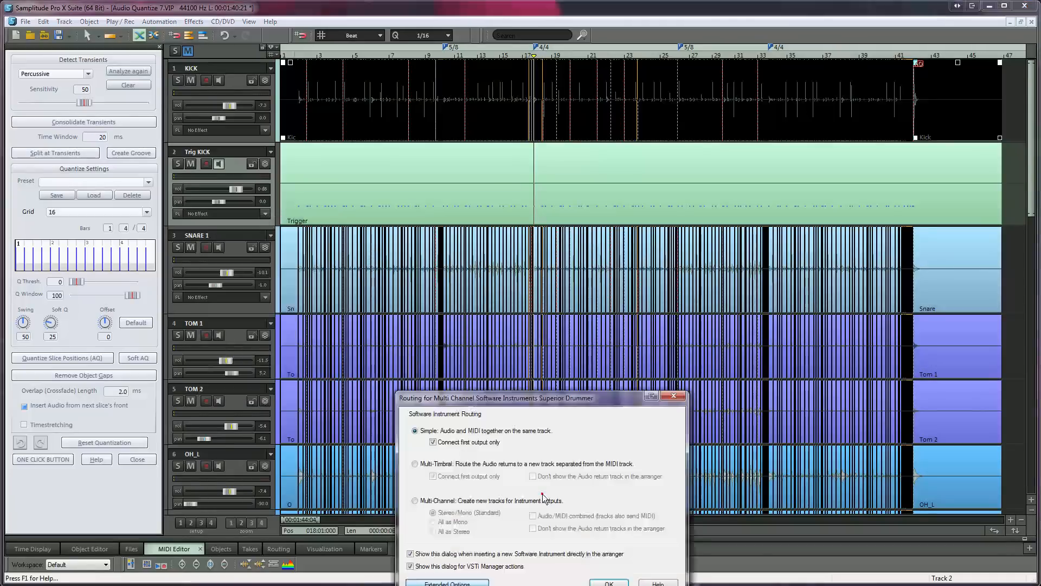
pyautogui.click(609, 581)
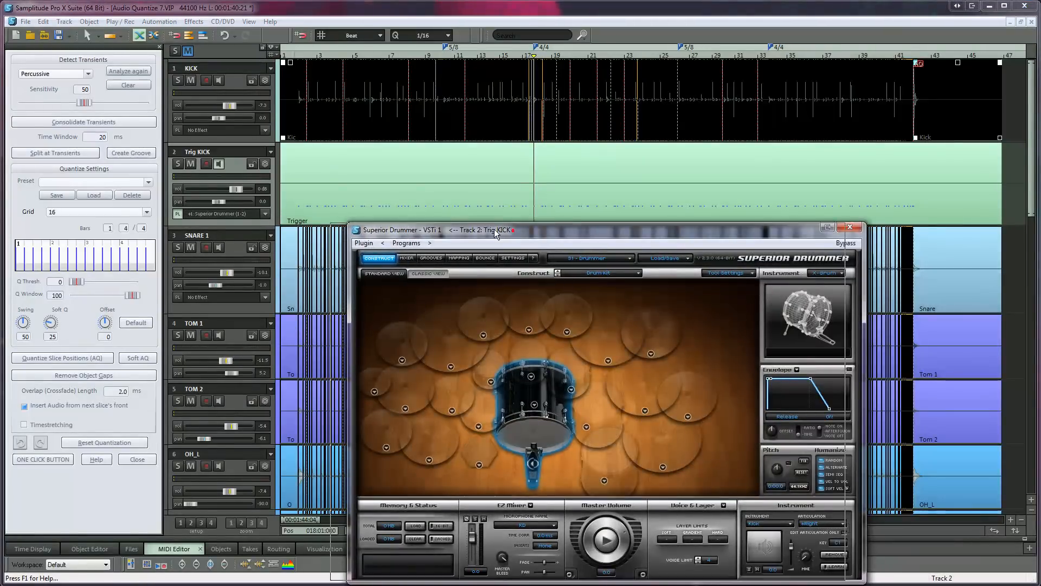
# Load the 22" Sonor kick drum into the Superior Drummer kit
pyautogui.moveTo(493, 229); pyautogui.dragTo(471, 227)
pyautogui.click(511, 404)
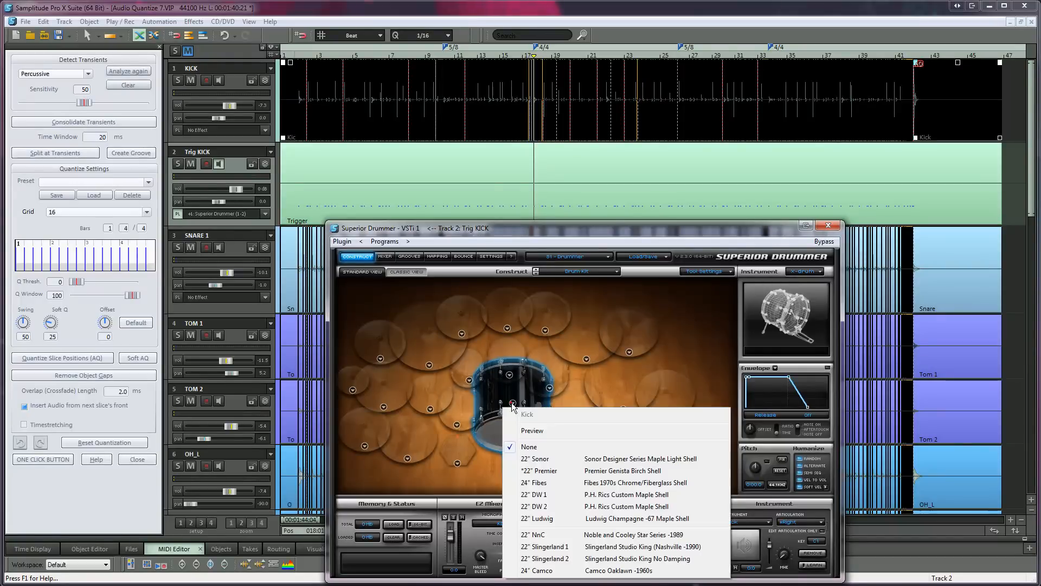
pyautogui.click(526, 460)
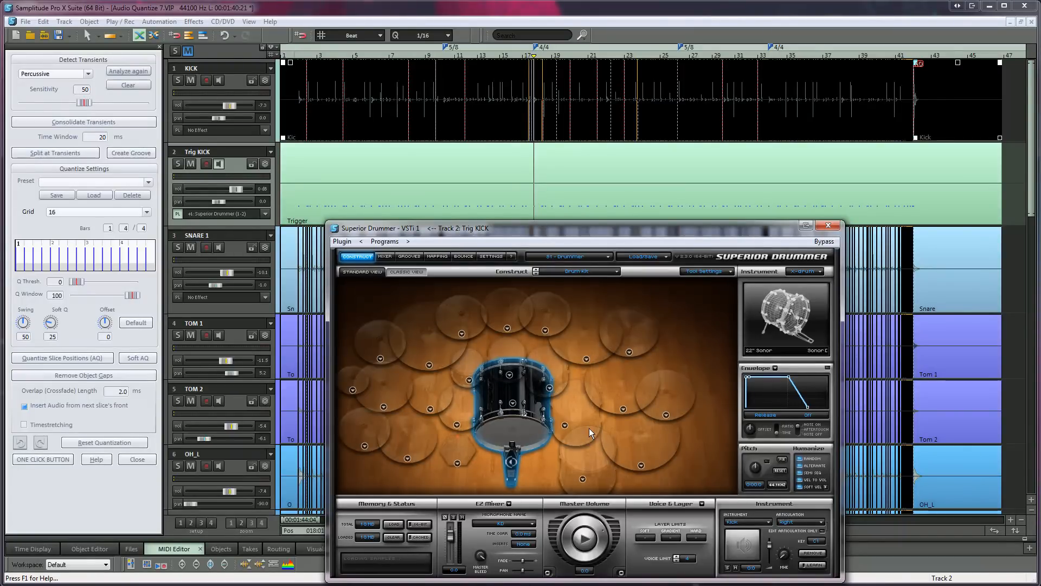
# Play the project with Trig KICK and Kick soloed, switching the Trig KICK solo off and on to compare them
pyautogui.press('space')
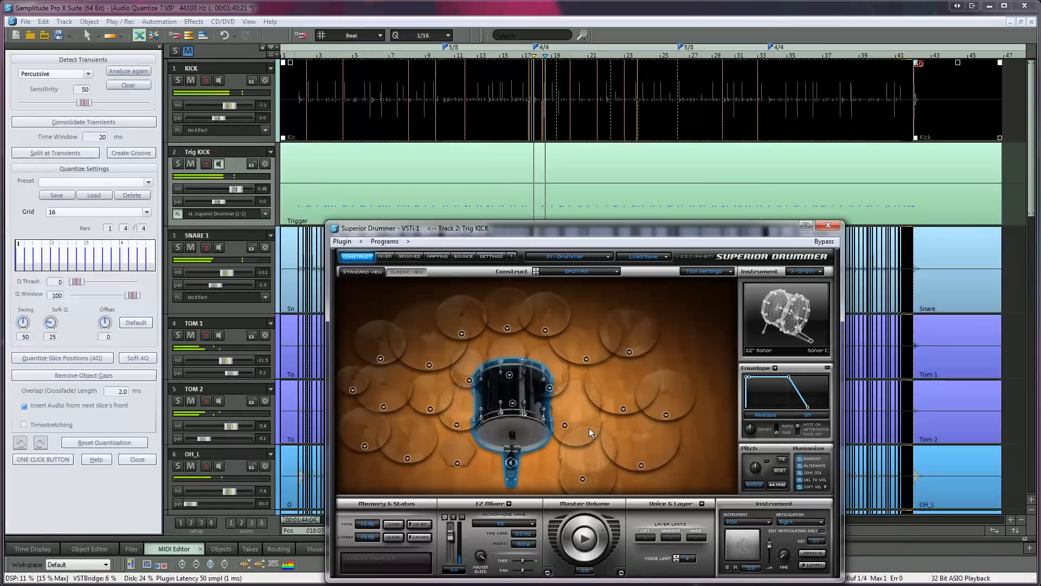
pyautogui.click(178, 164)
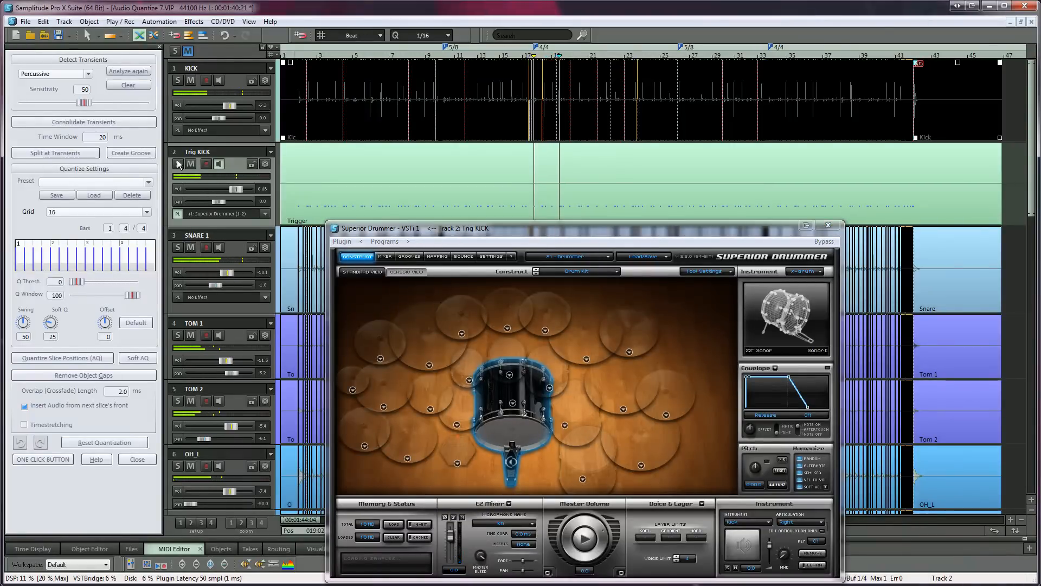
pyautogui.click(178, 81)
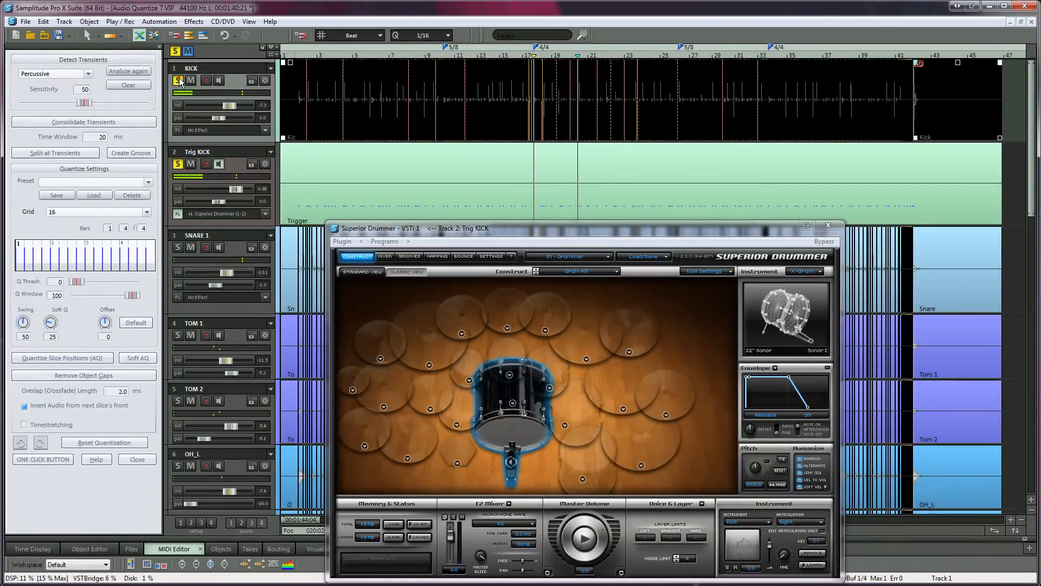
pyautogui.click(178, 163)
pyautogui.click(178, 164)
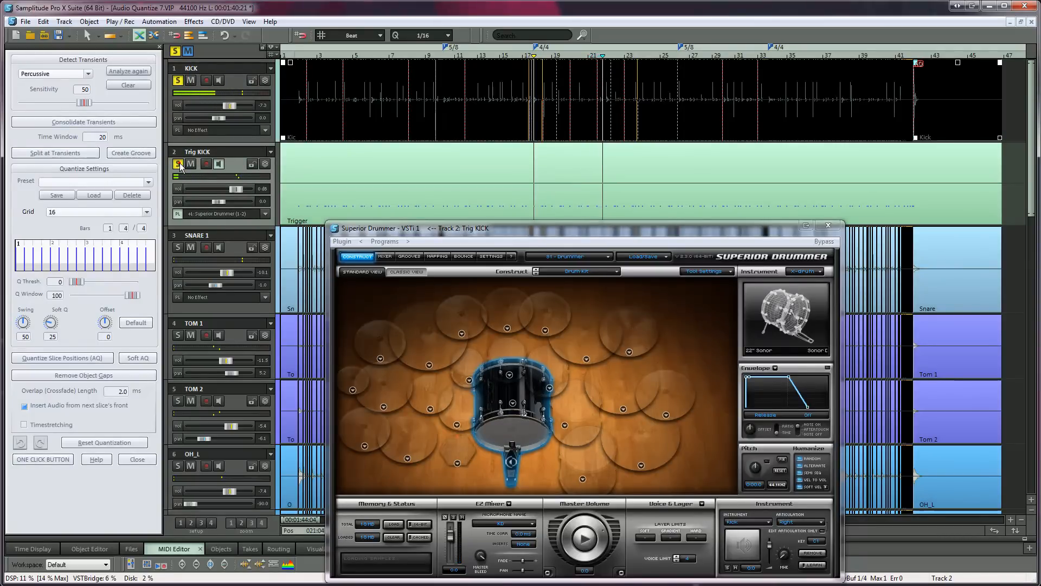
# Adjust the Trig KICK volume during playback, clear all solos and leave the volume slightly below 0 dB
pyautogui.moveTo(232, 194); pyautogui.dragTo(206, 190)
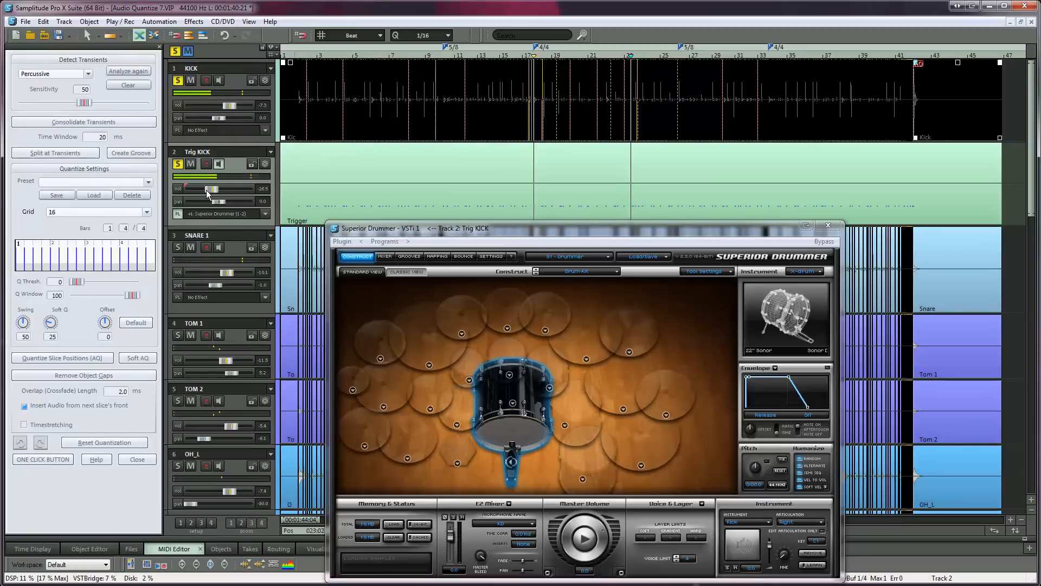
pyautogui.click(175, 52)
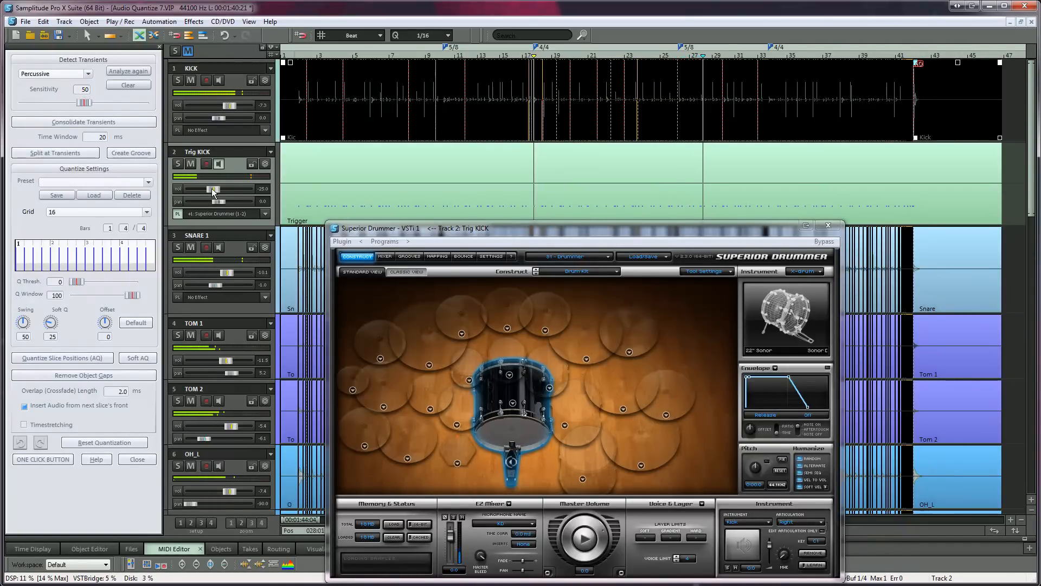
pyautogui.moveTo(213, 189); pyautogui.dragTo(232, 191)
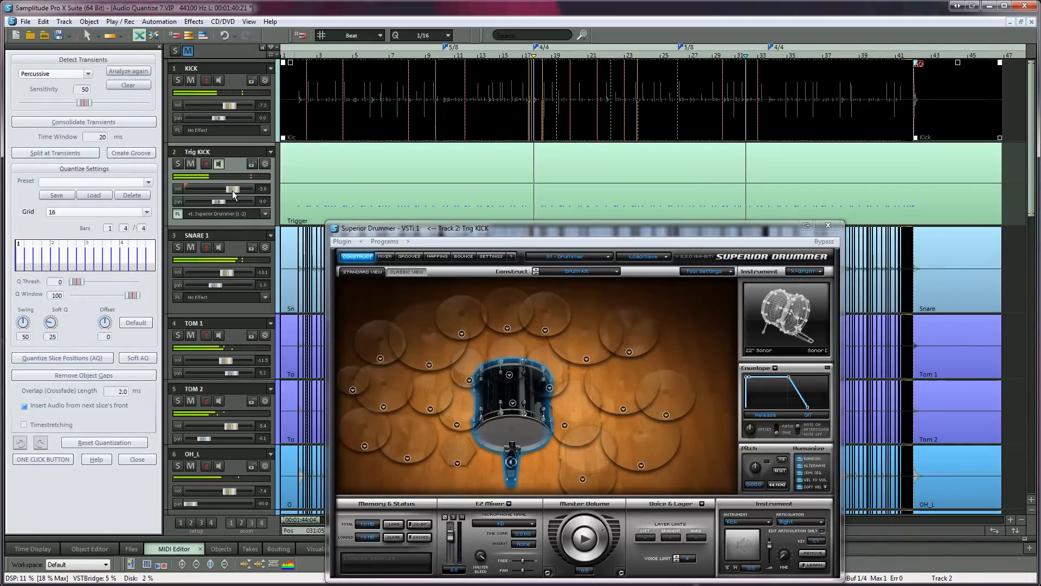
# Briefly mute the Kick track to hear the trigger in the mix, then stop playback and close Superior Drummer
pyautogui.click(190, 81)
pyautogui.click(191, 80)
pyautogui.press('space')
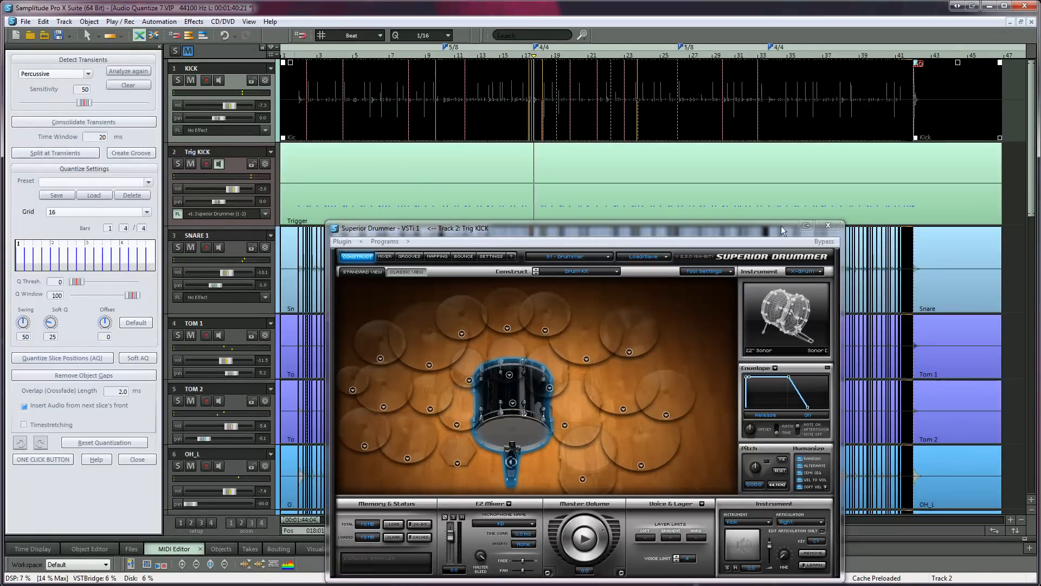
pyautogui.click(829, 225)
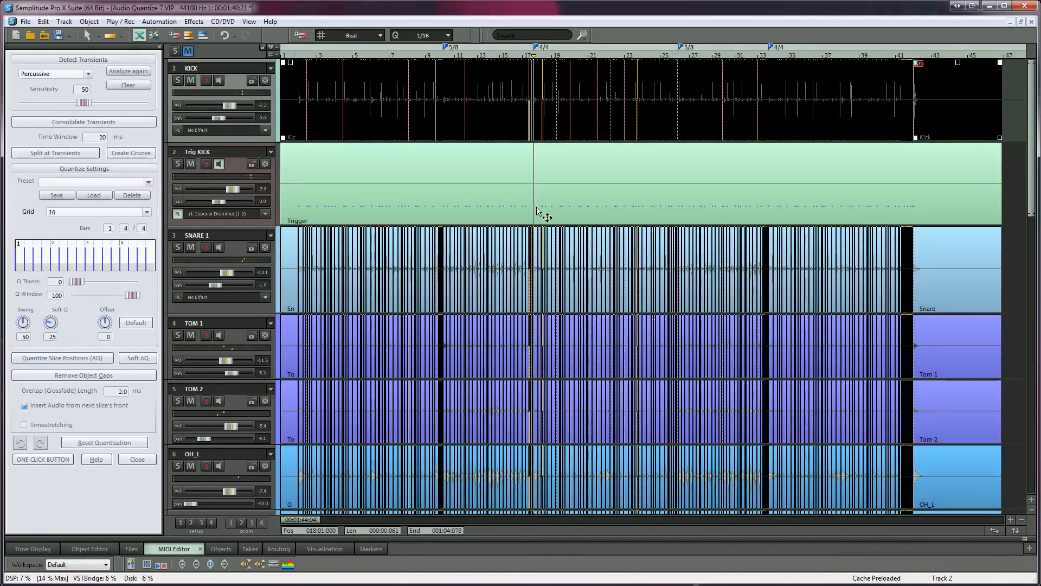
# Open the Trig KICK trigger object in the MIDI Editor and inspect its note events from 002:01:000
pyautogui.click(537, 210)
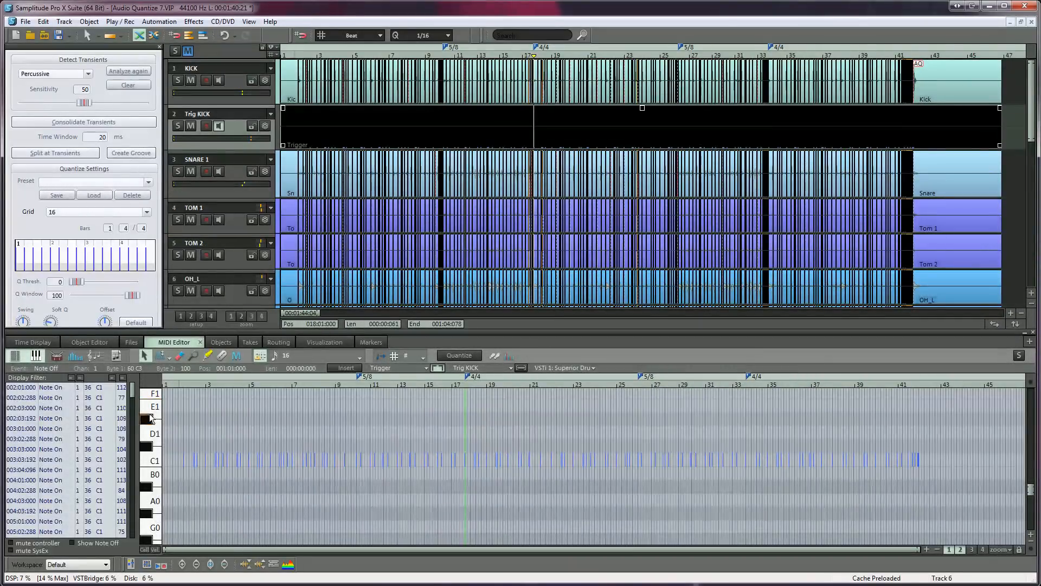
pyautogui.click(32, 388)
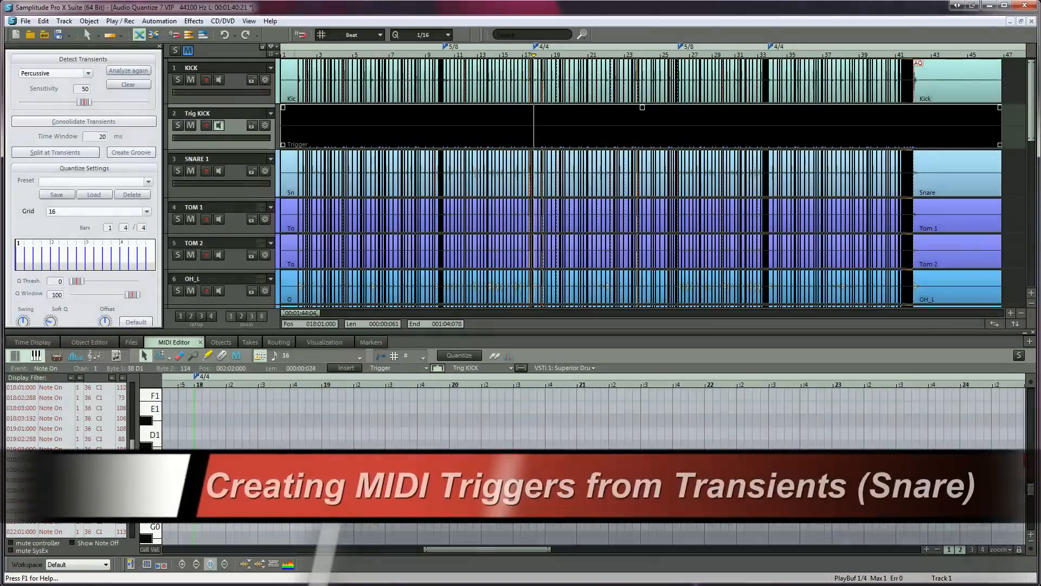
# Select all objects in the Snare 1 track and create MIDI triggers from their transients
pyautogui.click(1011, 190)
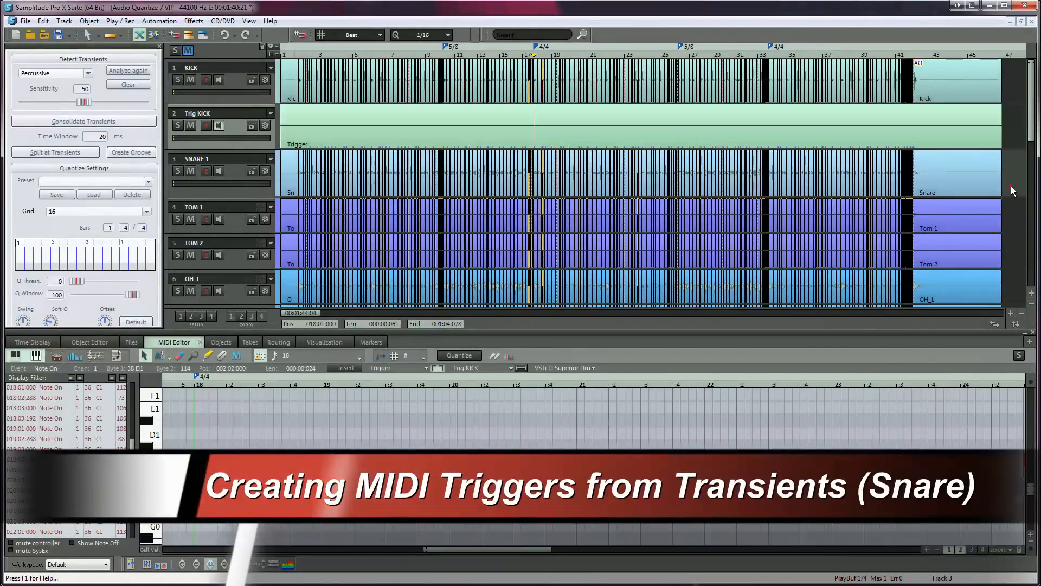
pyautogui.click(90, 21)
pyautogui.moveTo(115, 125)
pyautogui.moveTo(303, 138)
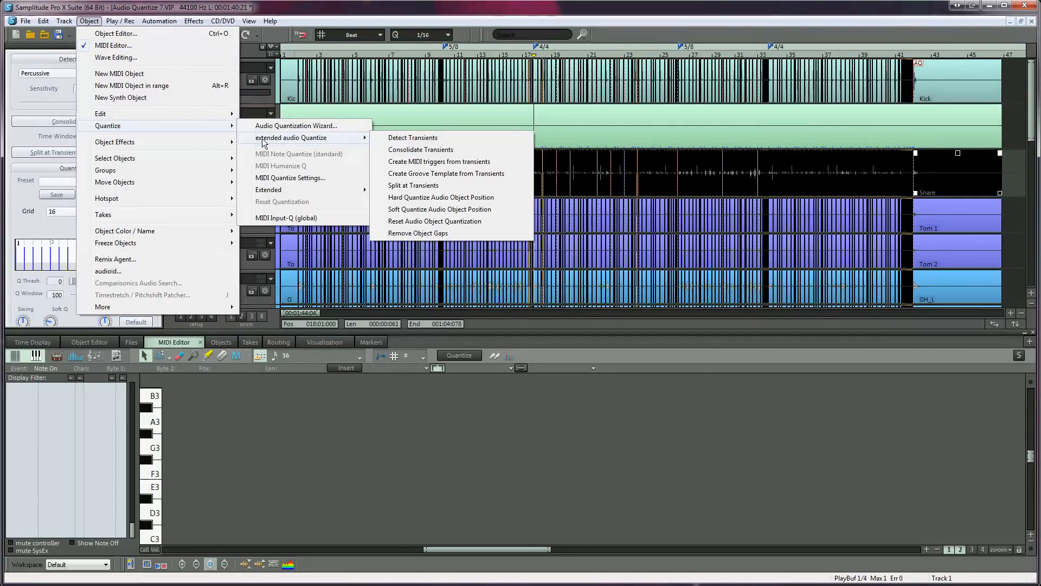
pyautogui.click(429, 161)
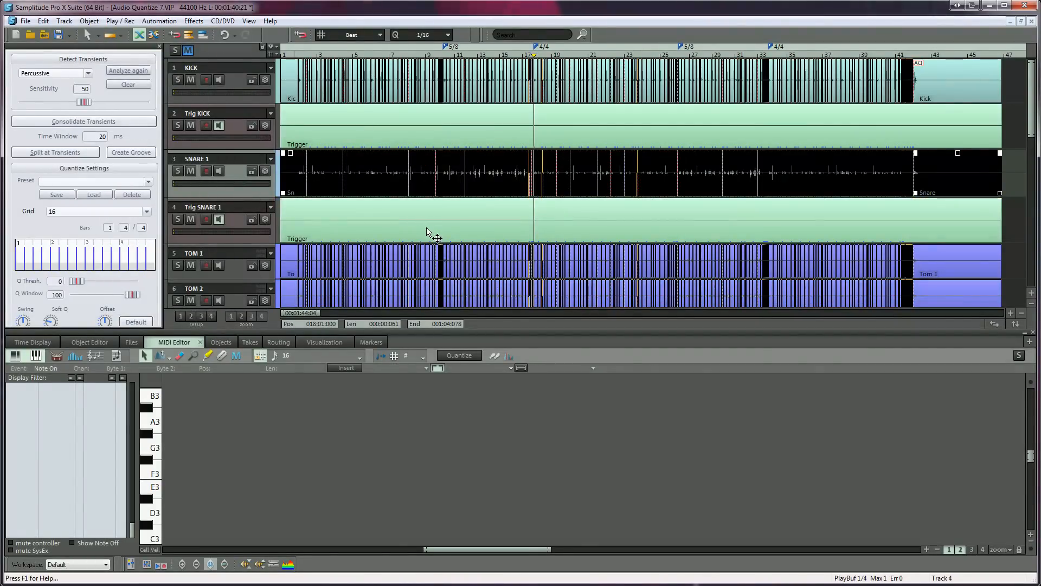
# Select the Trig SNARE 1 trigger object and load the x64 Toontrack Superior Drummer instrument on its track
pyautogui.click(427, 231)
pyautogui.click(168, 199)
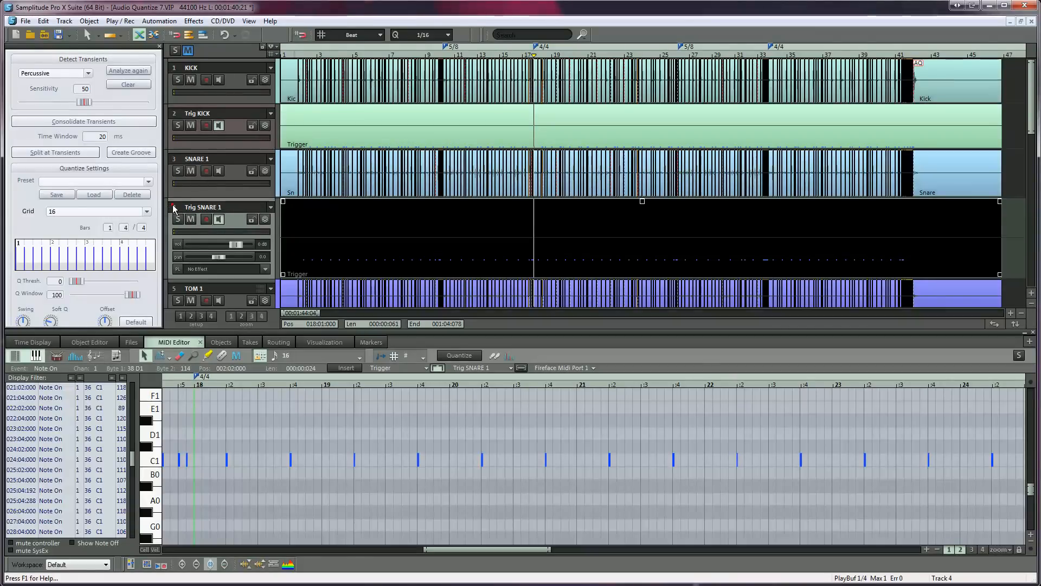
pyautogui.click(261, 268)
pyautogui.moveTo(281, 416)
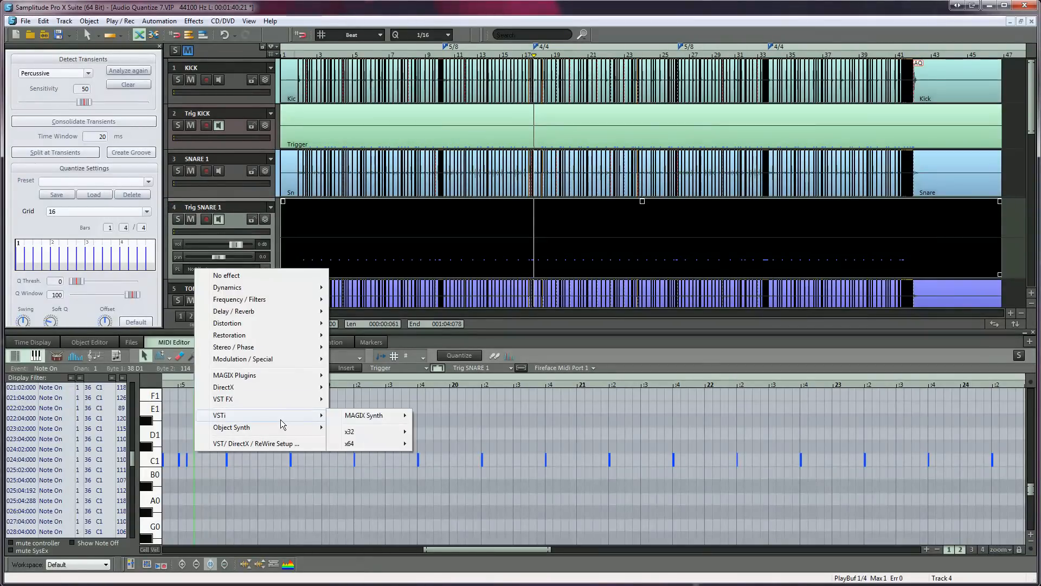
pyautogui.moveTo(348, 444)
pyautogui.moveTo(444, 550)
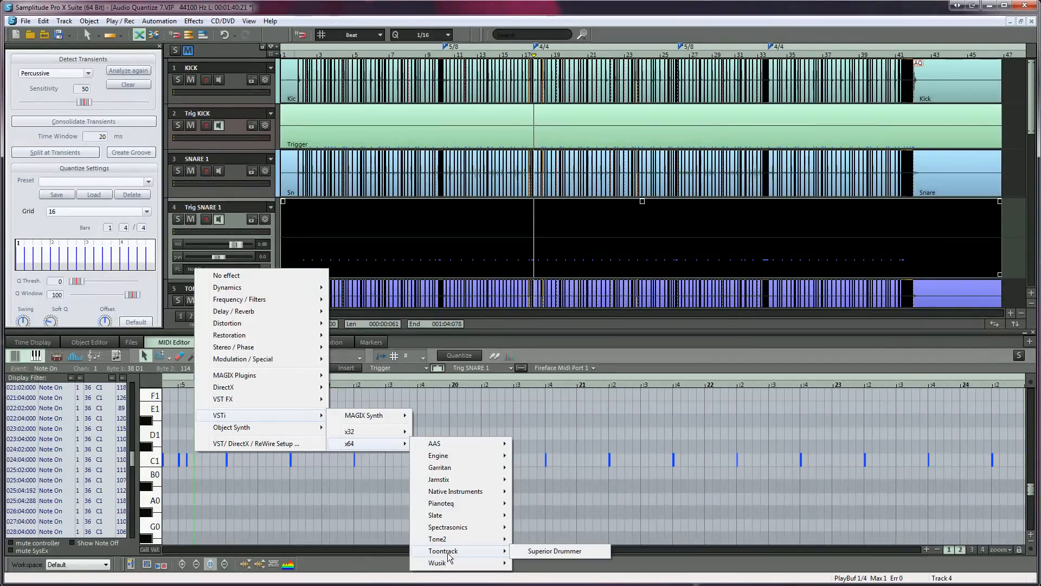
pyautogui.click(546, 552)
pyautogui.press('Return')
pyautogui.moveTo(712, 257); pyautogui.dragTo(457, 200)
# Load the 14" DW Brass Shell snare in Superior Drummer, audition it and close the plug-in window
pyautogui.click(460, 397)
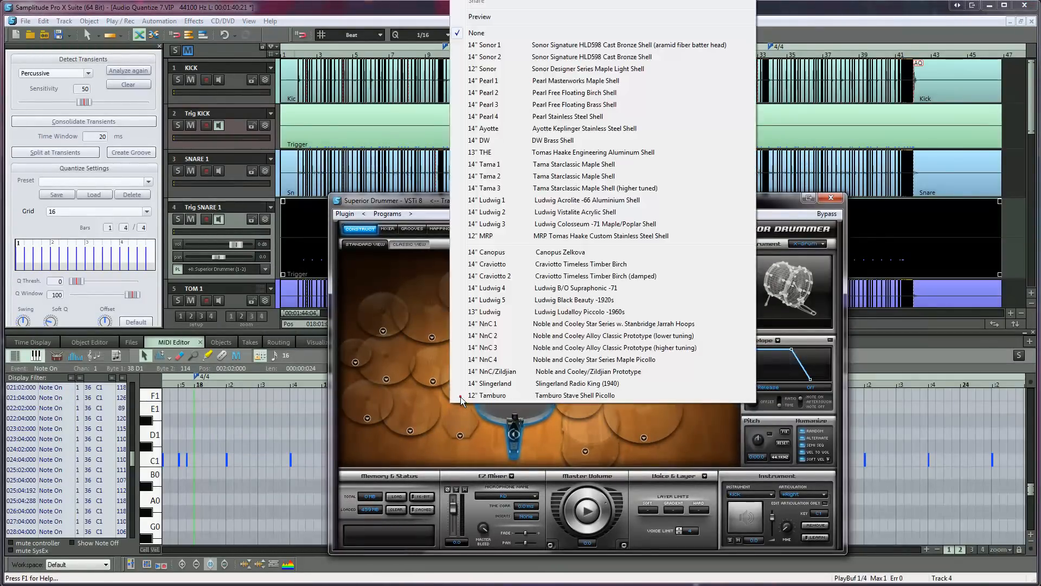
pyautogui.click(556, 142)
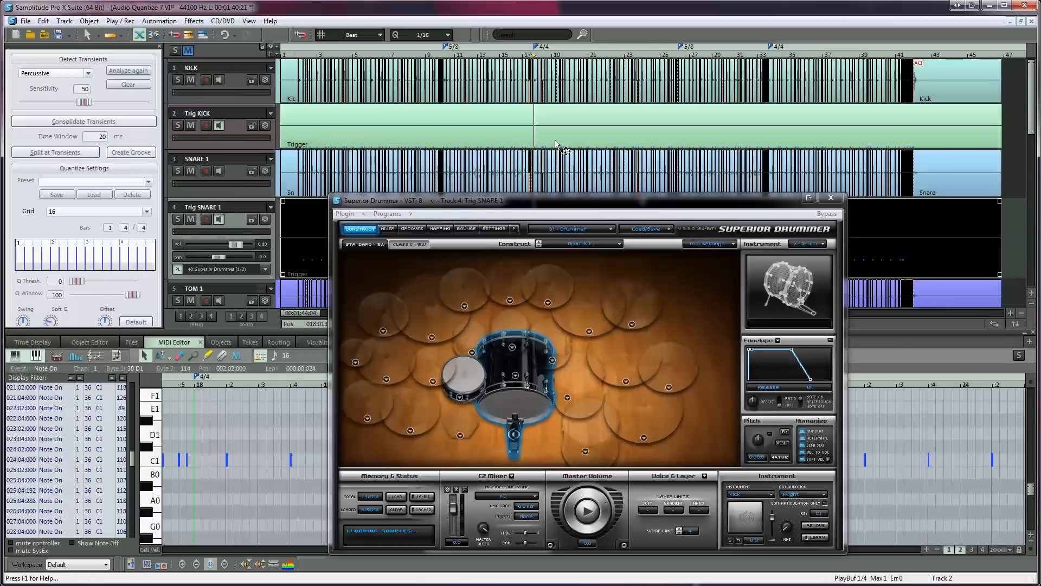
pyautogui.click(465, 370)
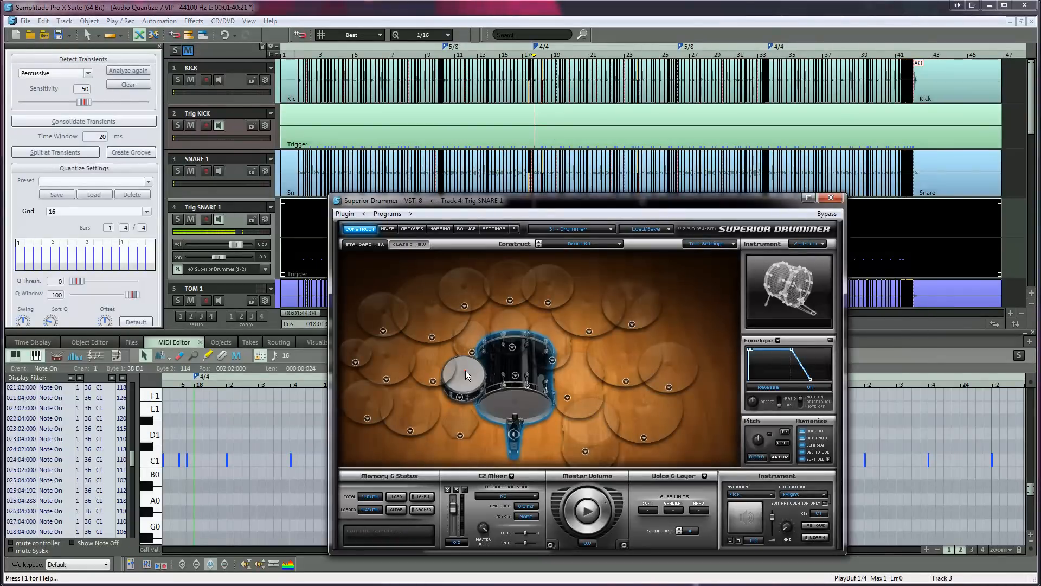
pyautogui.click(831, 197)
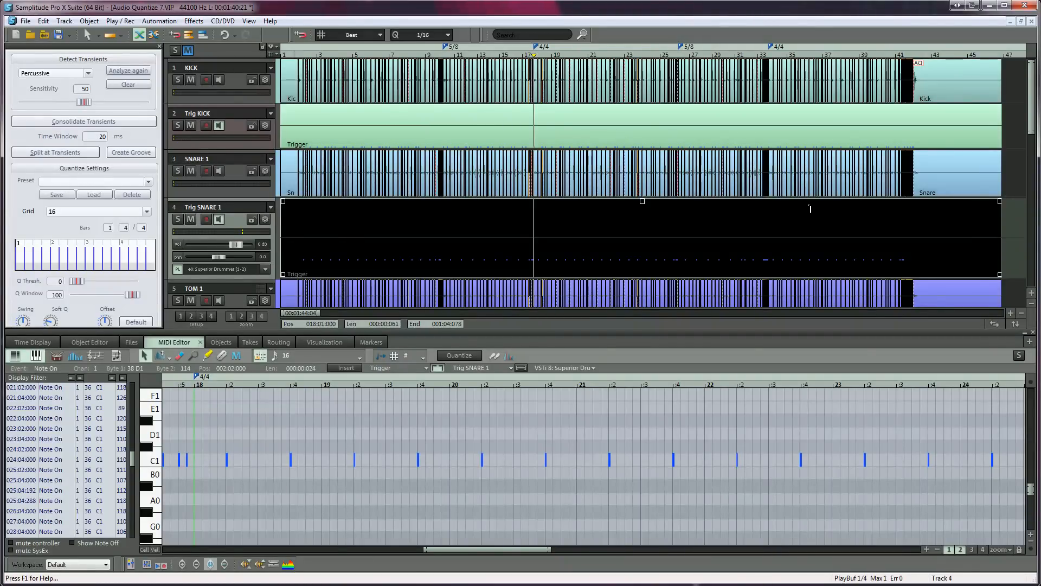
# Select all notes of the snare trigger in the MIDI Editor and transpose them up to D1
pyautogui.hotkey('ctrl', 'a')
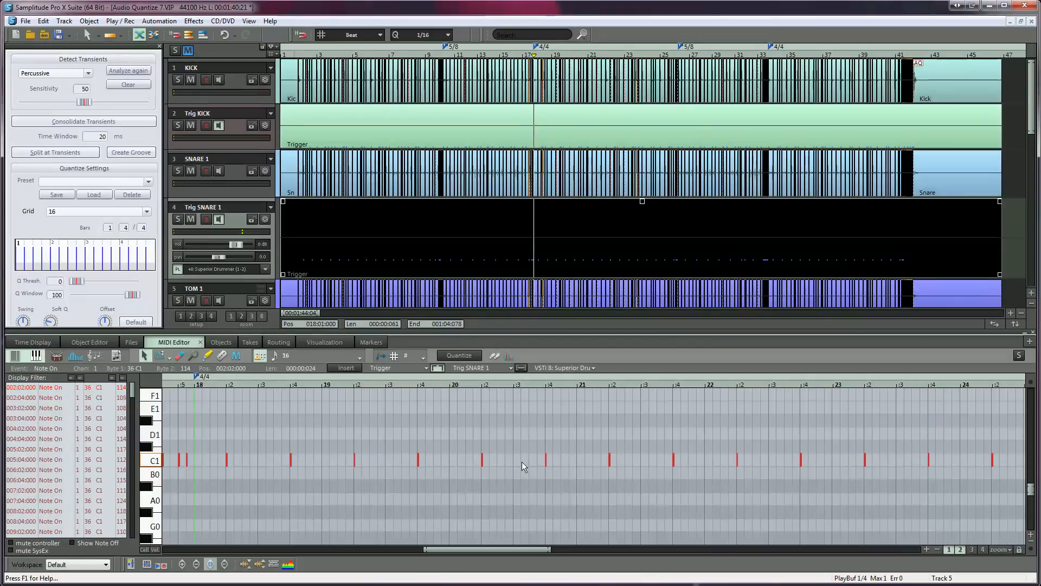
pyautogui.press('Escape')
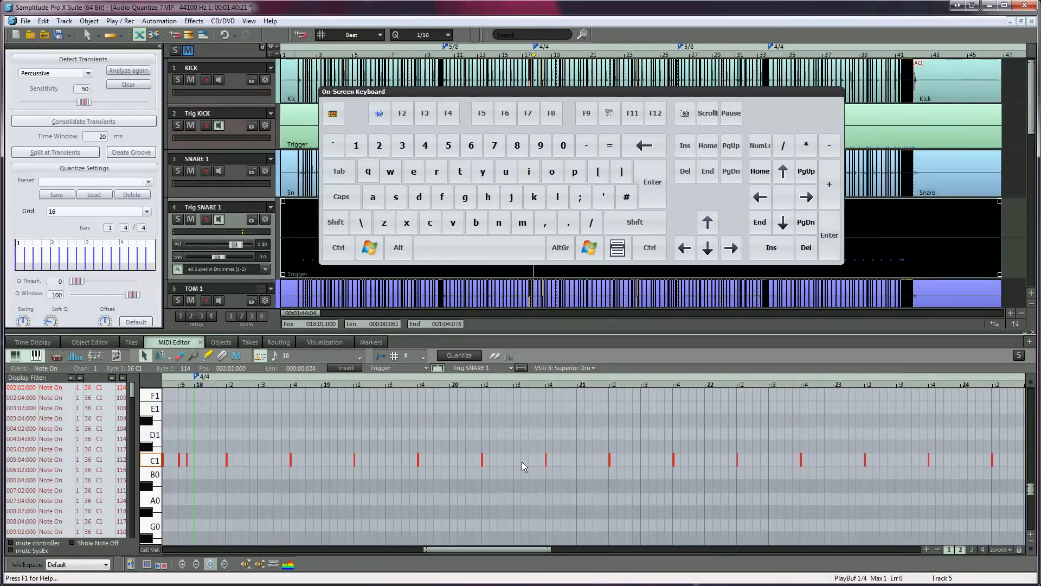
pyautogui.press('Up')
pyautogui.press('Up')
pyautogui.press('Up')
pyautogui.press('Up')
pyautogui.press('Down')
pyautogui.press('Down')
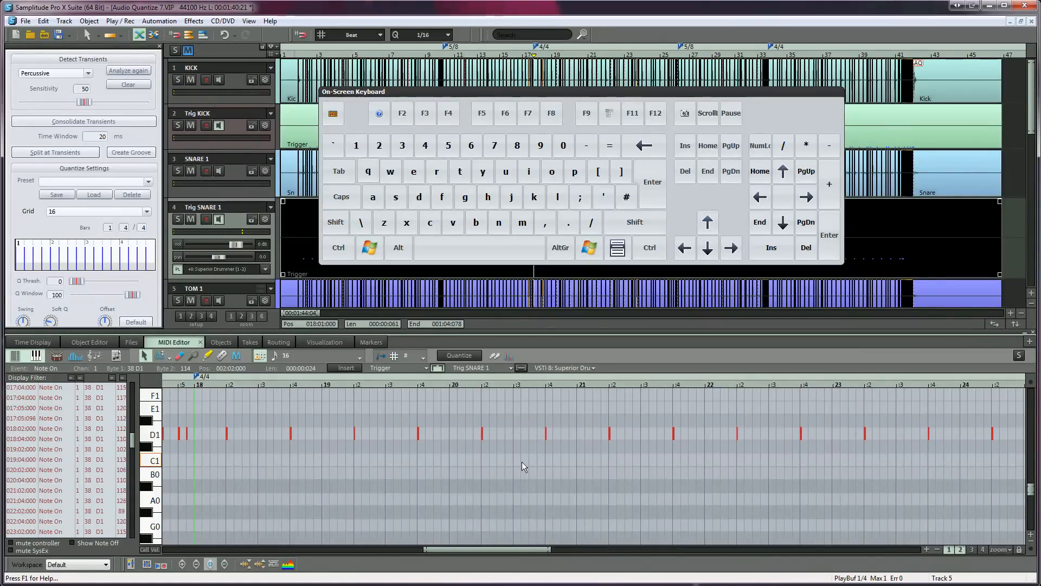
# Check the MIDI Editor's Play clicked notes option and leave it unchanged
pyautogui.rightClick(614, 355)
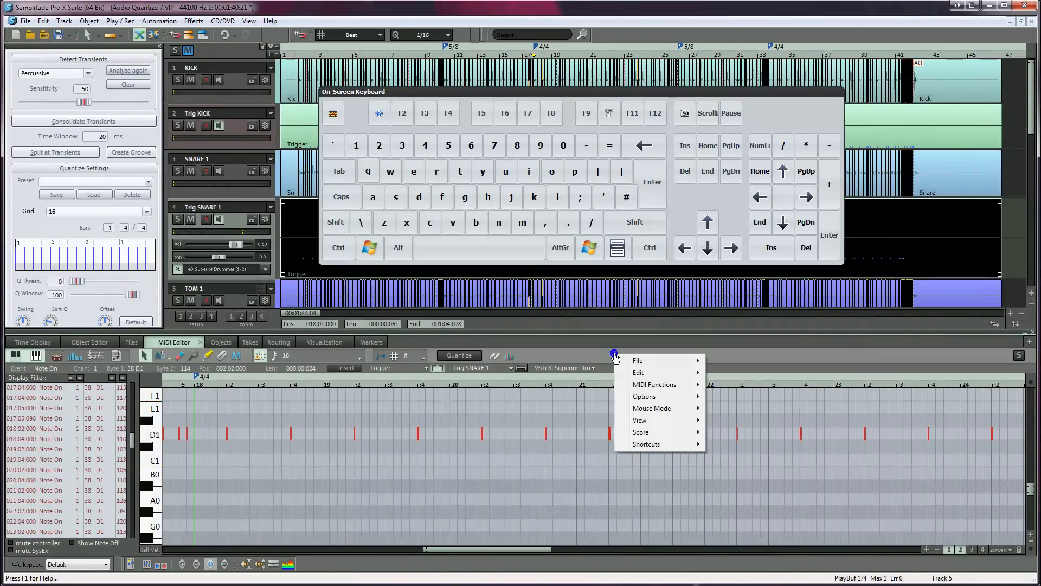
pyautogui.moveTo(640, 399)
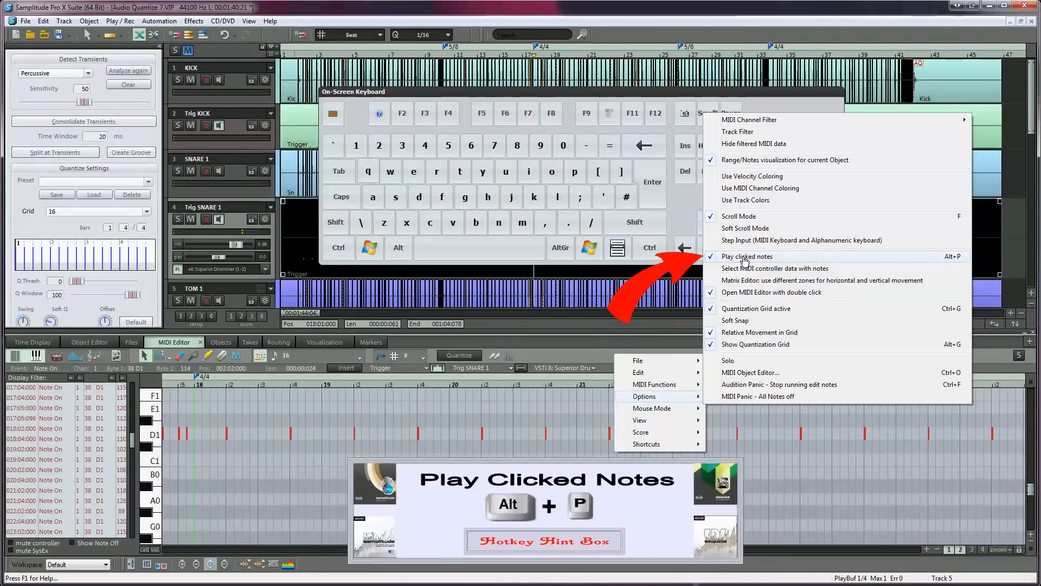
pyautogui.click(578, 359)
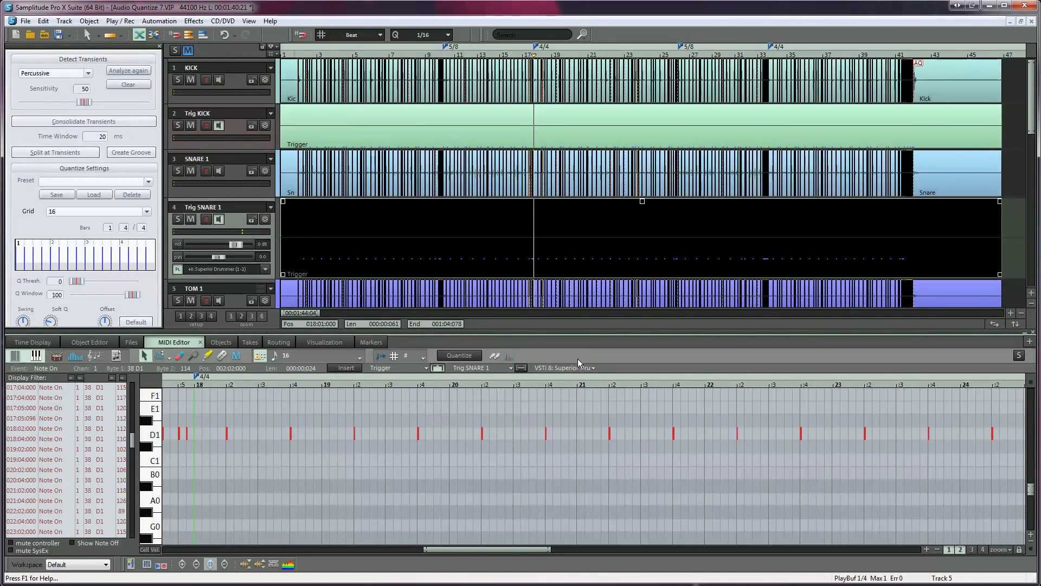
# Play the project, solo Trig SNARE 1 and add SNARE 1 to compare them, and clear all solos
pyautogui.press('space')
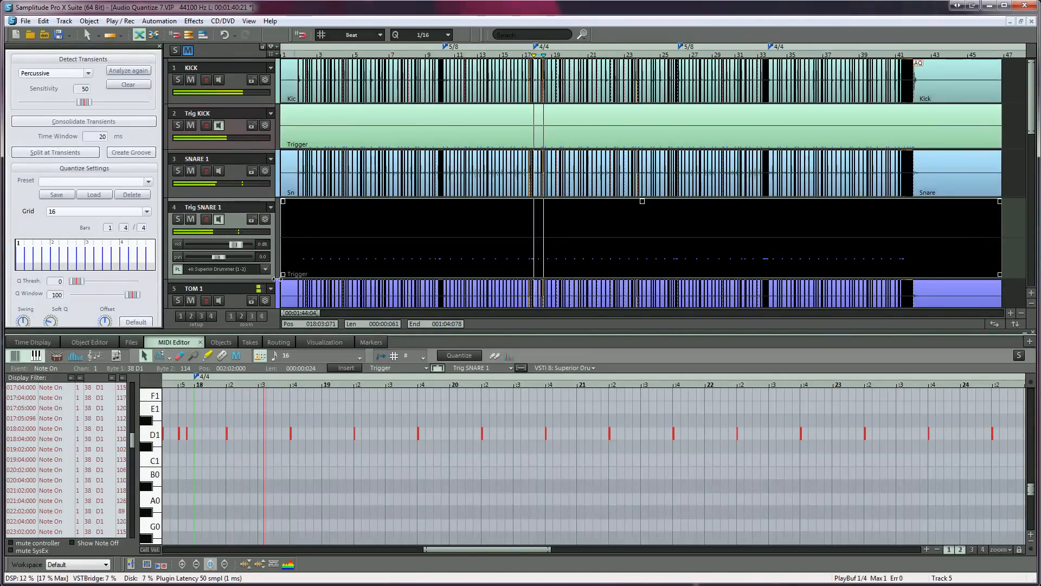
pyautogui.click(178, 219)
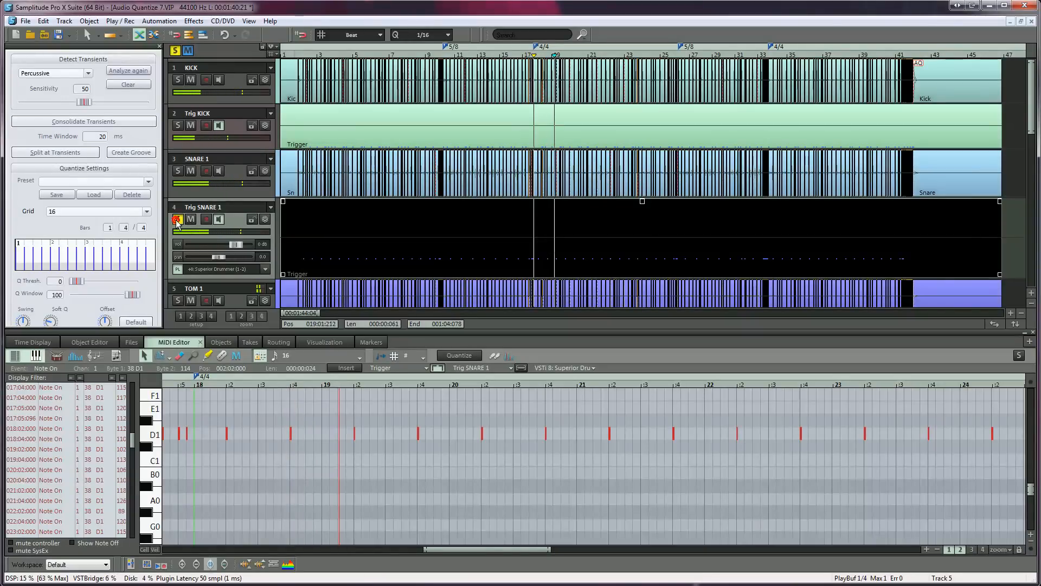
pyautogui.click(178, 172)
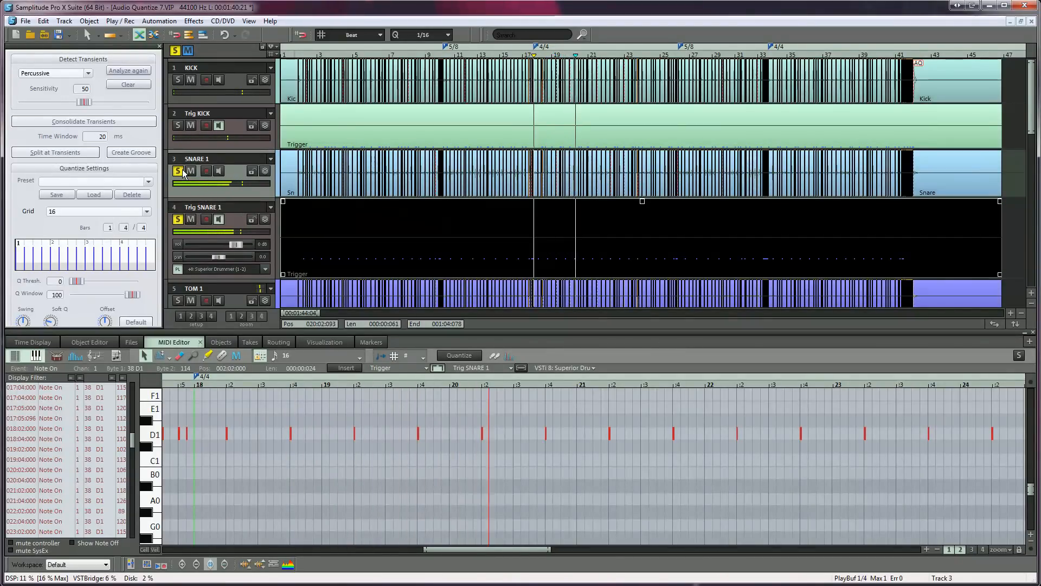
pyautogui.click(175, 50)
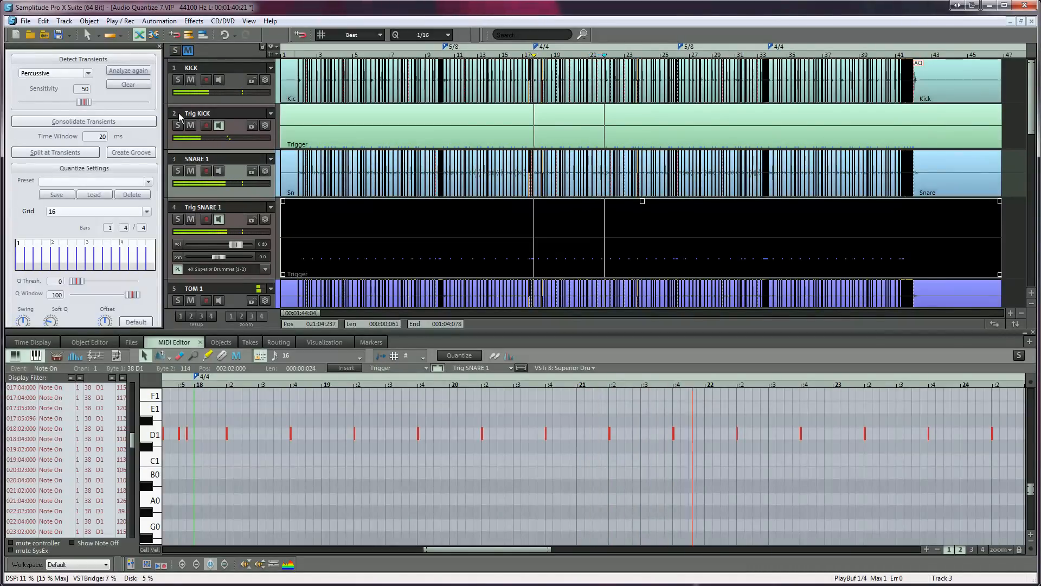
# Briefly mute the Trig SNARE 1 track to compare the mix with and without it, and stop playback
pyautogui.click(190, 222)
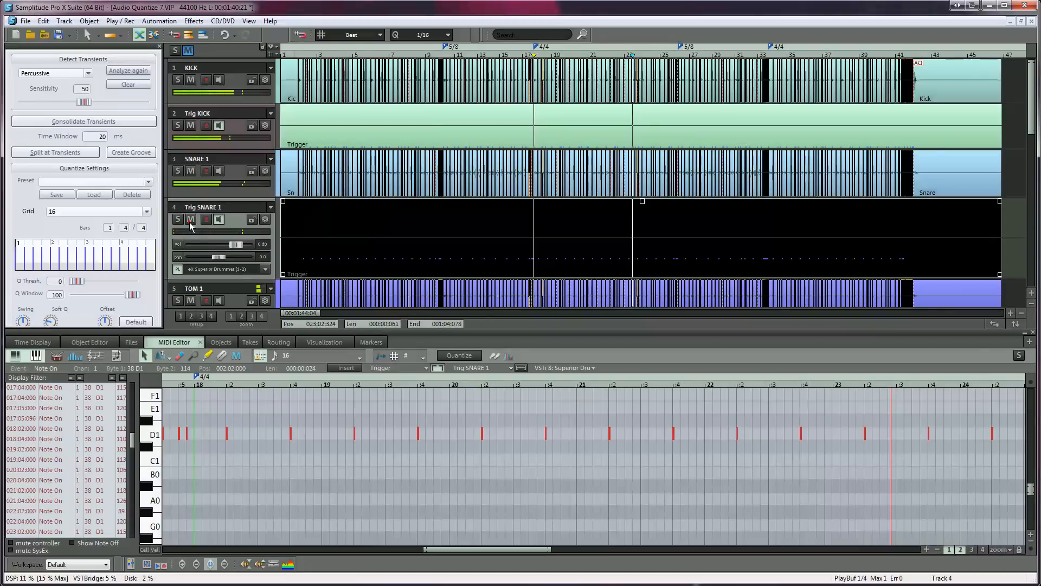
pyautogui.click(190, 222)
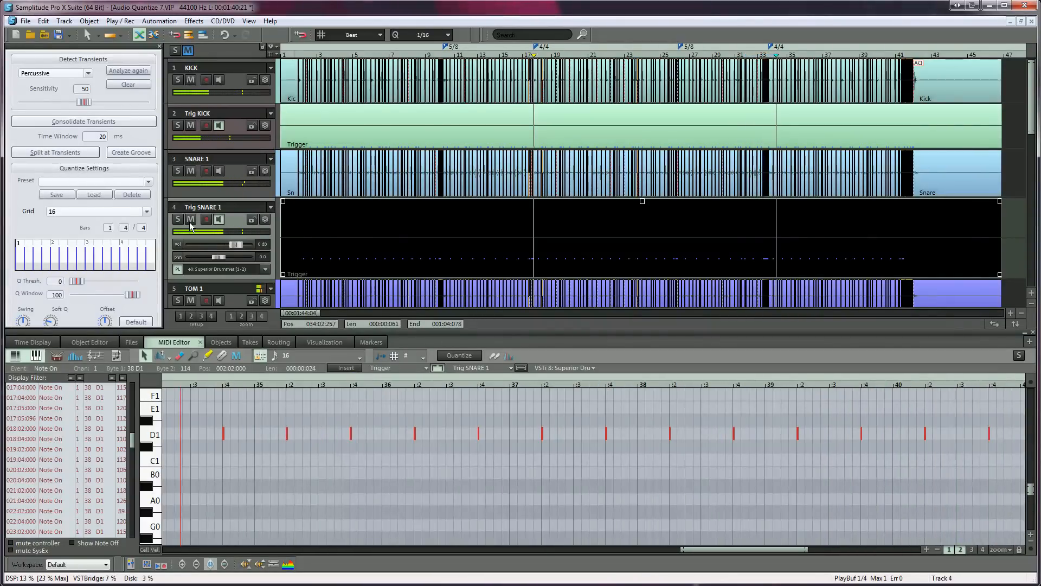
pyautogui.press('space')
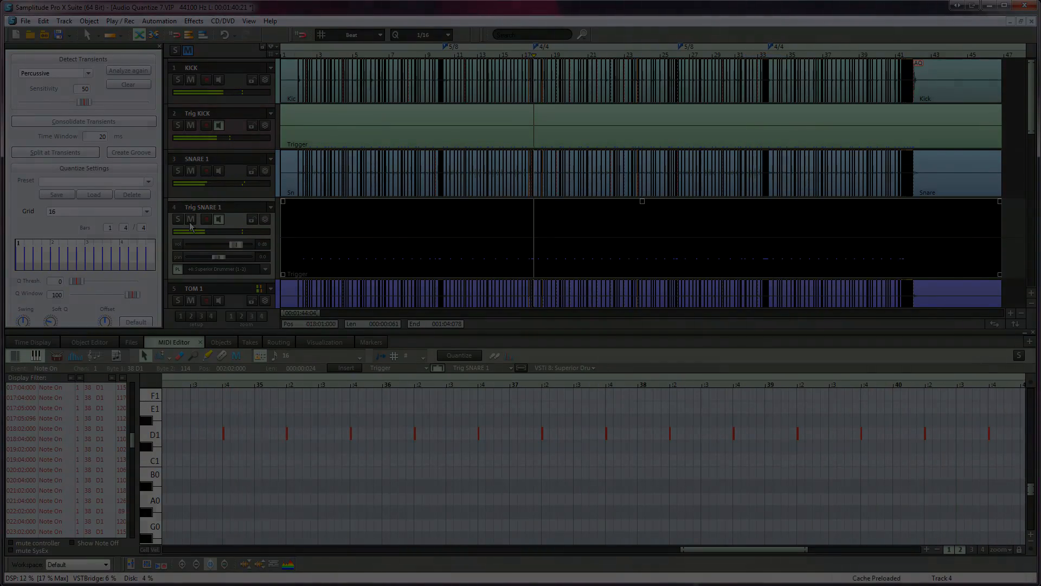